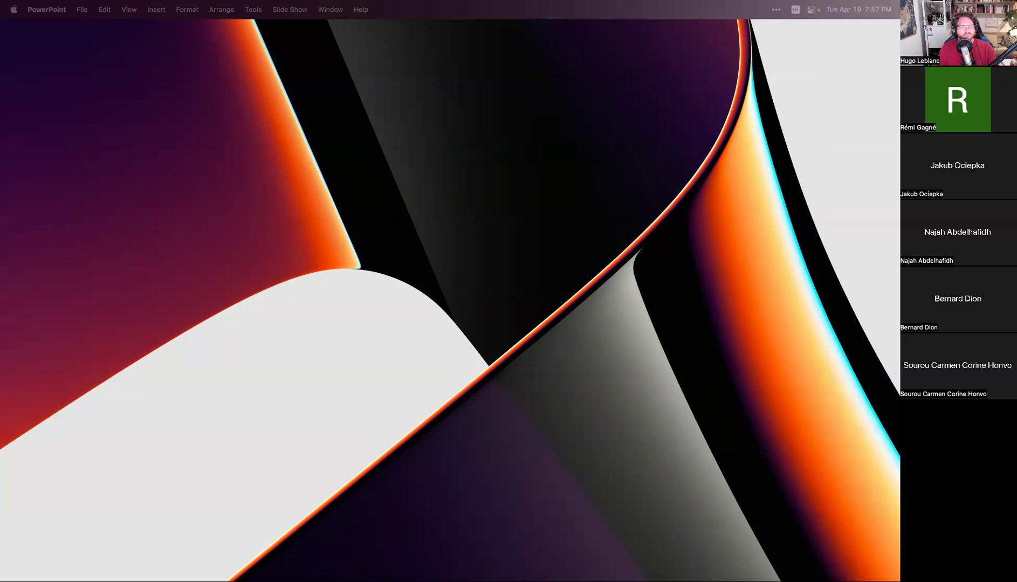
# - Bring the code editor and the PlantUML website in Orion on screen, and widen the browser window
pyautogui.press('super+Tab')
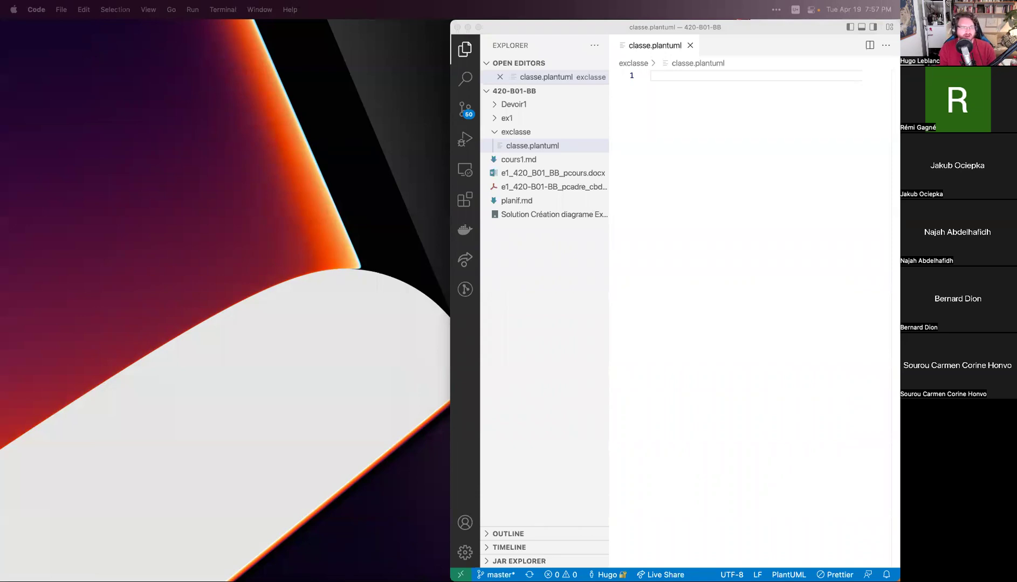
pyautogui.moveTo(496, 227); pyautogui.dragTo(4, 233)
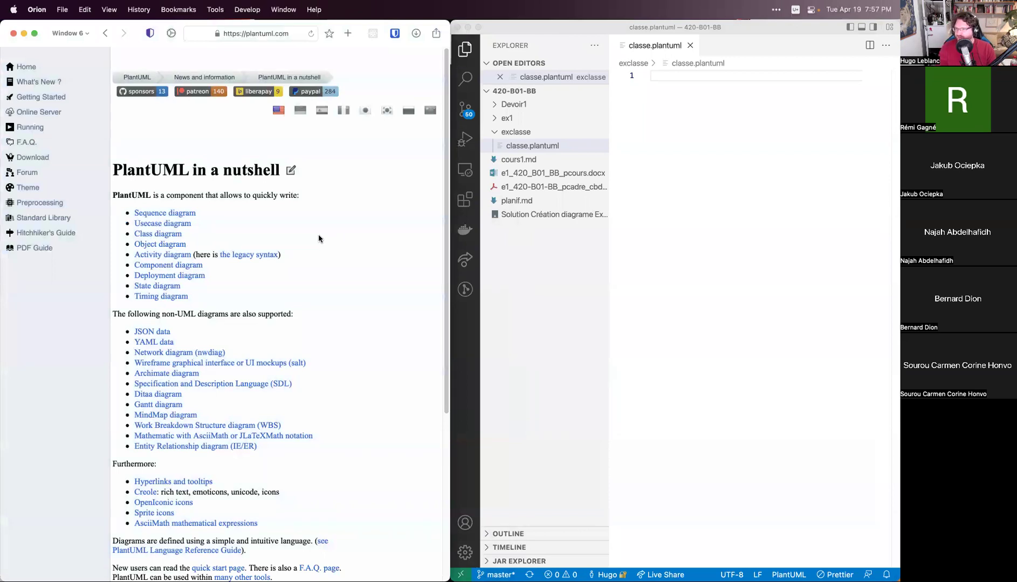
pyautogui.moveTo(451, 201); pyautogui.dragTo(712, 205)
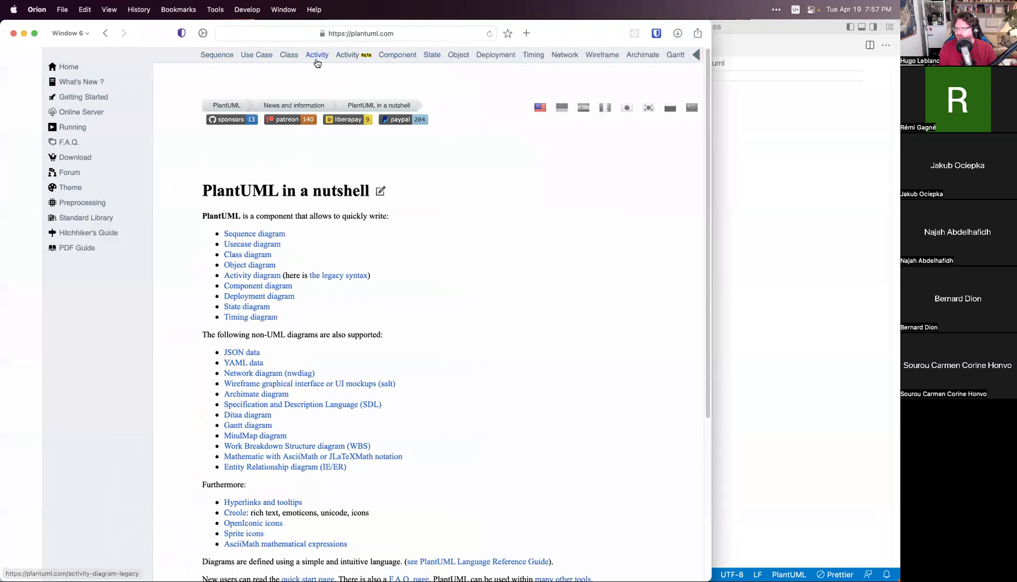
# - Open PlantUML's Use Case Diagram documentation and look through its actor style examples
pyautogui.click(246, 57)
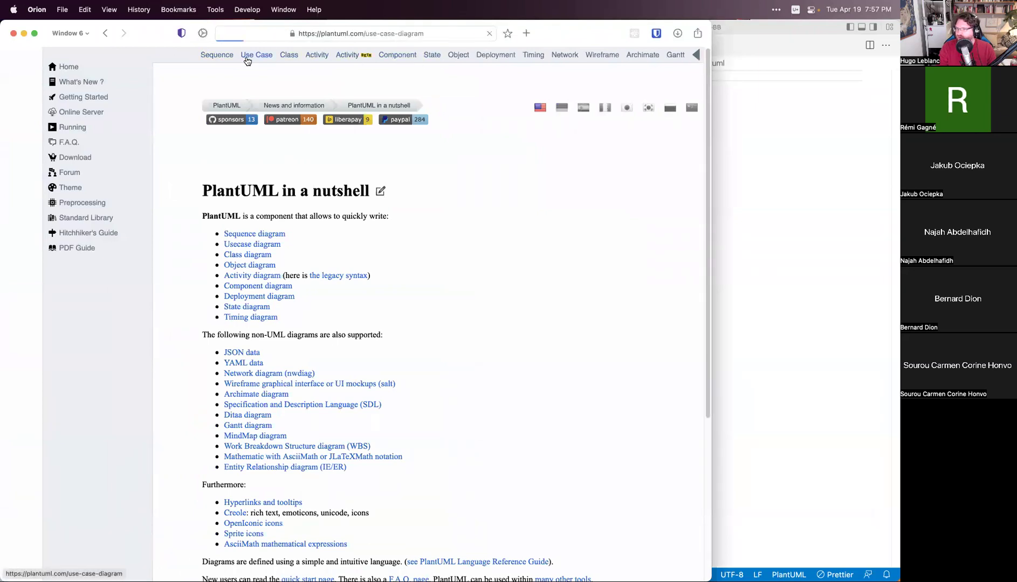
pyautogui.scroll(-20, 381, 230)
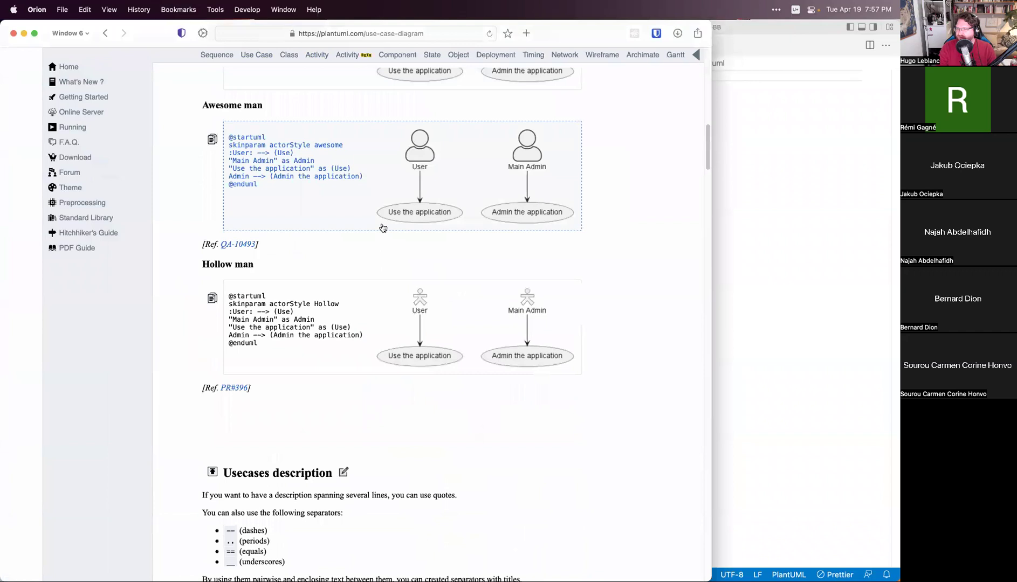
pyautogui.scroll(-15, 380, 225)
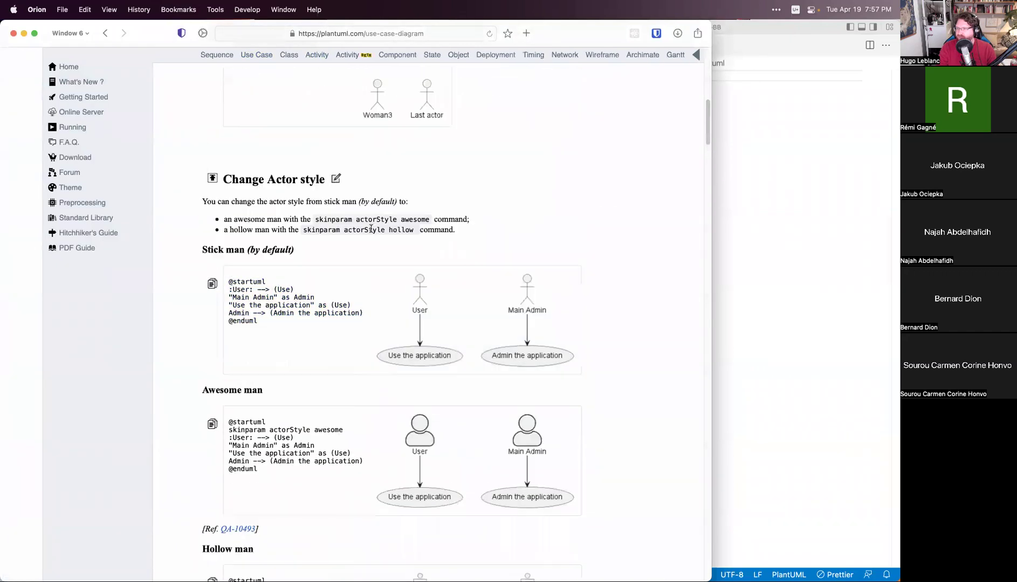
pyautogui.press('Home')
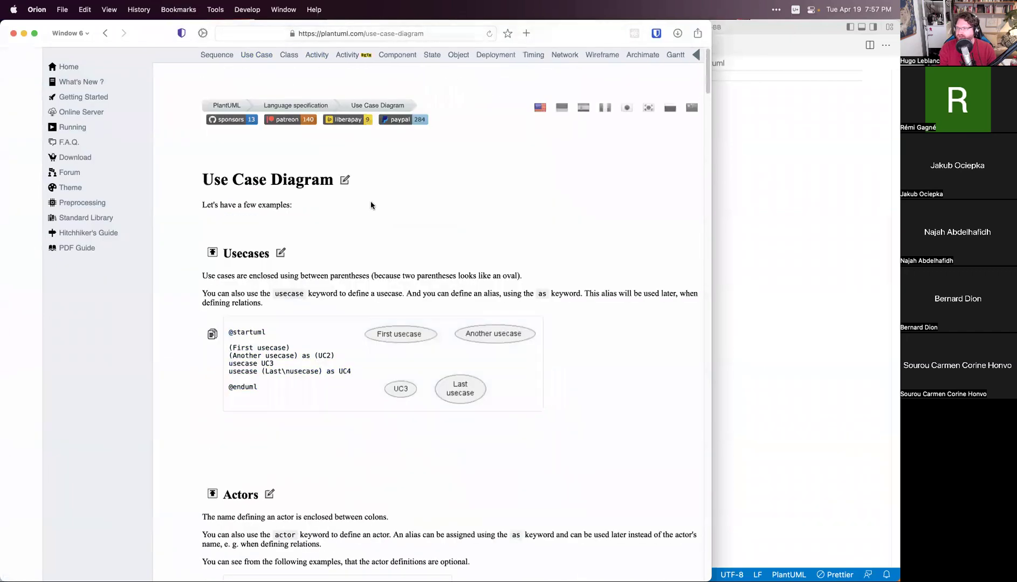
# - Open PlantUML's Class Diagram documentation and place the browser side by side with the code editor
pyautogui.click(289, 61)
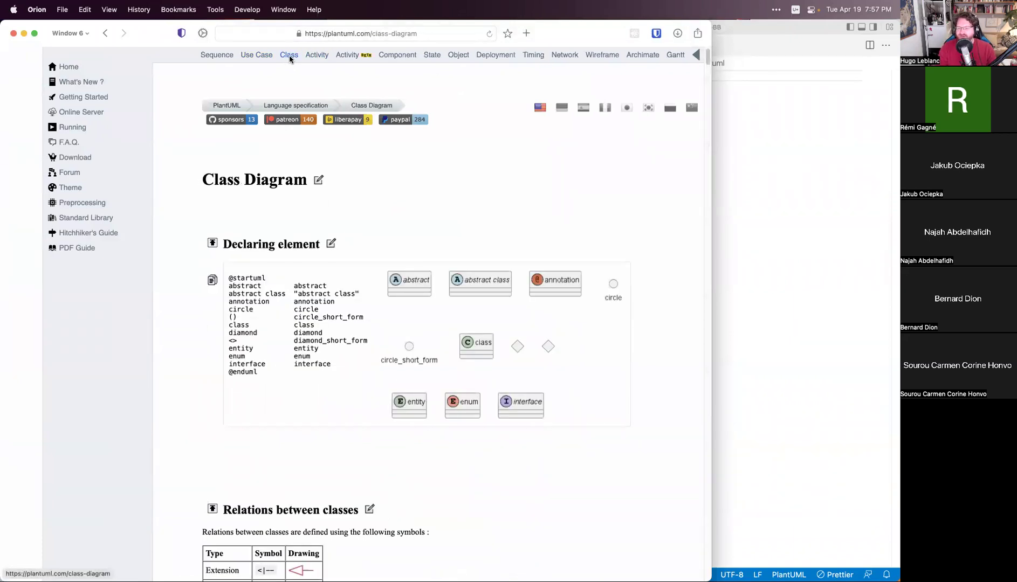
pyautogui.moveTo(571, 33); pyautogui.dragTo(0, 170)
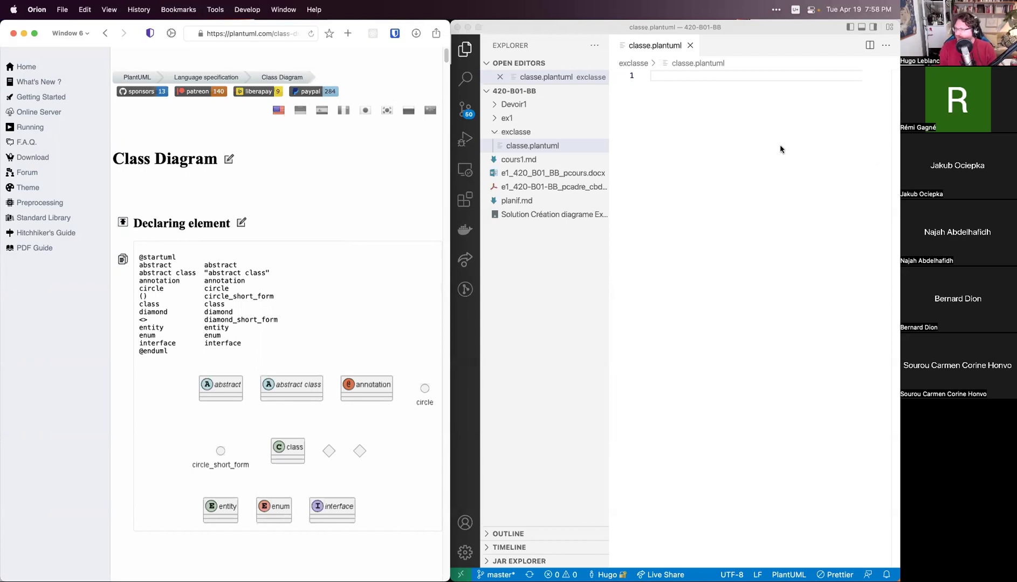
pyautogui.click(728, 162)
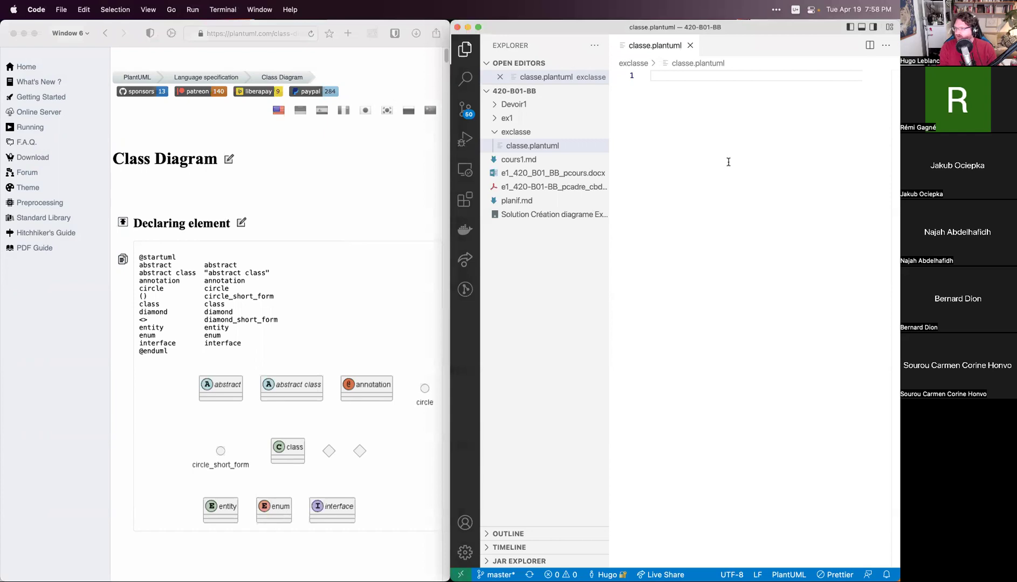
pyautogui.write('@s')
pyautogui.press('BackSpace')
pyautogui.press('BackSpace')
pyautogui.write('startu')
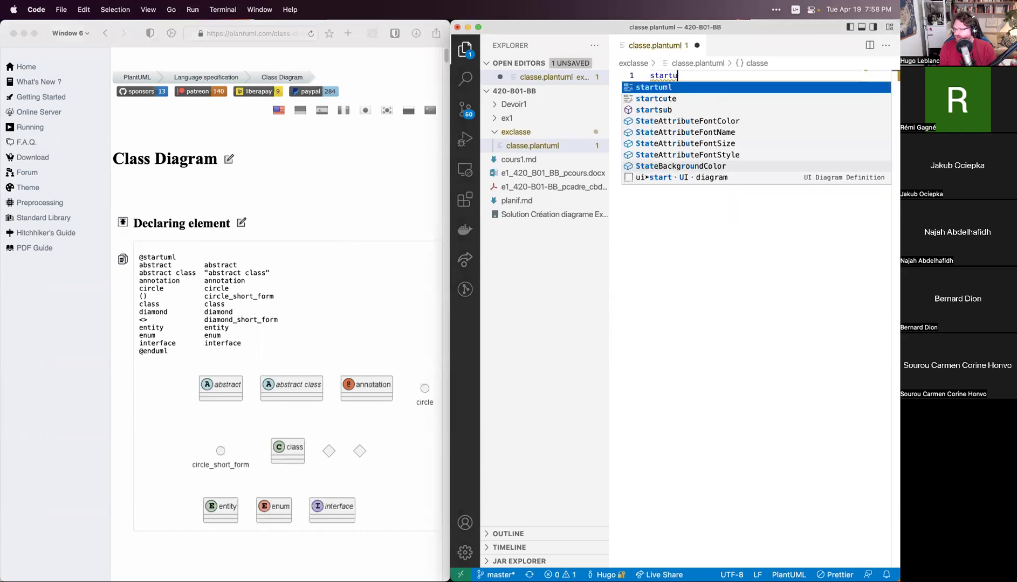
pyautogui.press('Return')
pyautogui.press('Return')
pyautogui.press('Return')
pyautogui.press('Return')
pyautogui.write('#')
pyautogui.press('BackSpace')
pyautogui.write('@enduml')
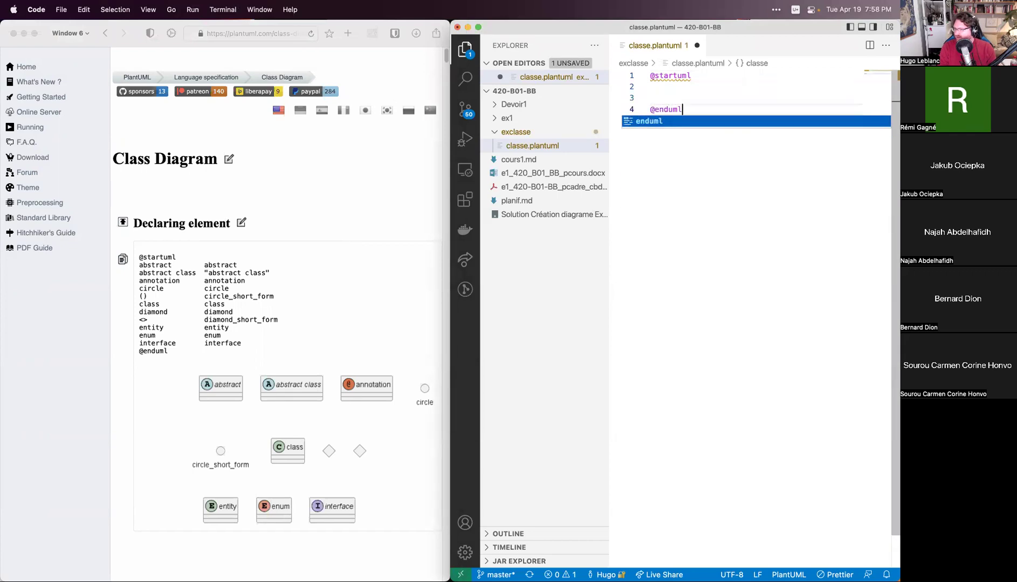
pyautogui.press('Escape')
pyautogui.press('Up')
pyautogui.press('Up')
pyautogui.press('Return')
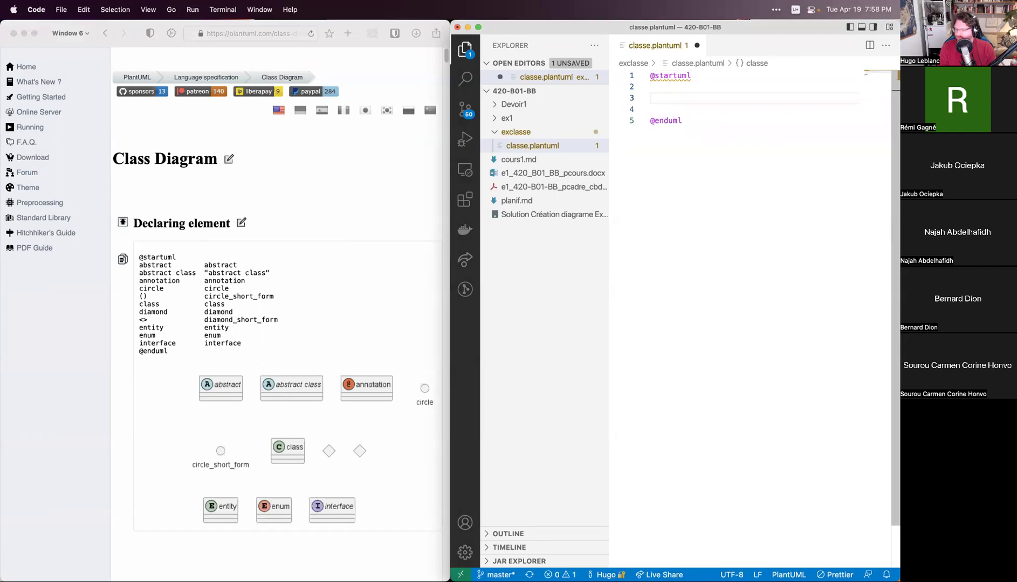
# - Open the PlantUML preview of classe.plantuml and dock it below the code
pyautogui.hotkey('alt', 'd')
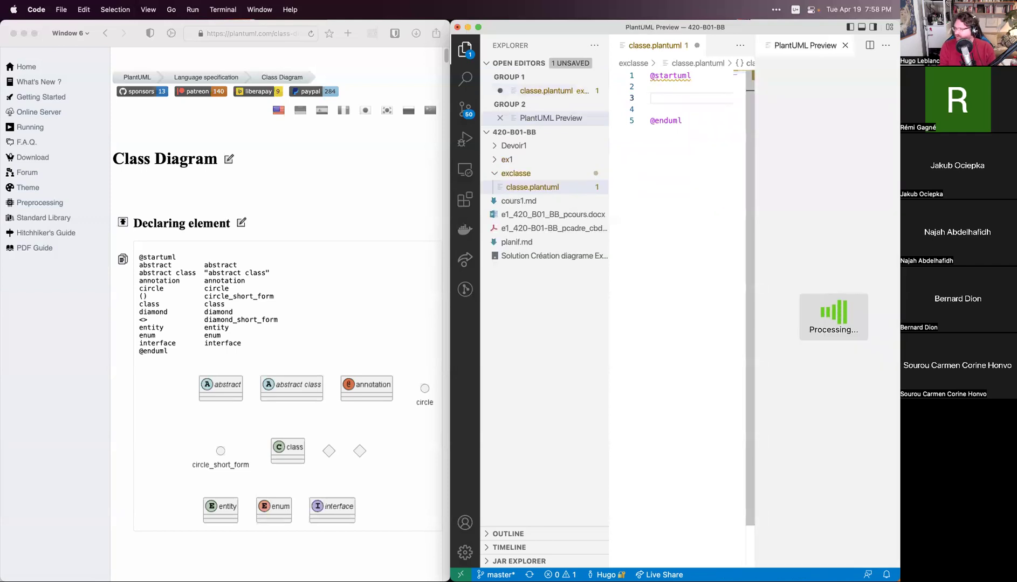
pyautogui.moveTo(798, 46); pyautogui.dragTo(673, 535)
pyautogui.click(717, 207)
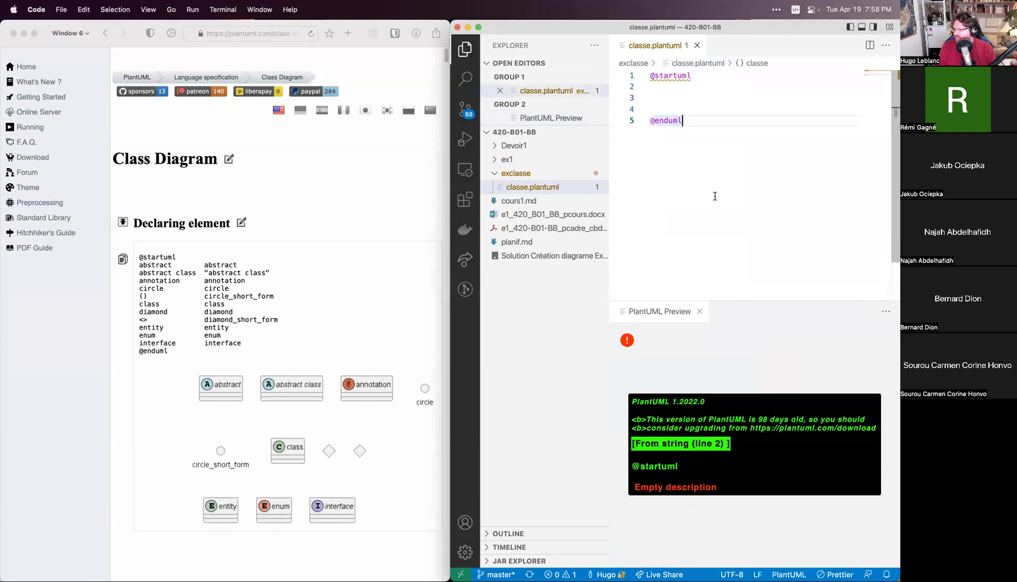
pyautogui.click(691, 96)
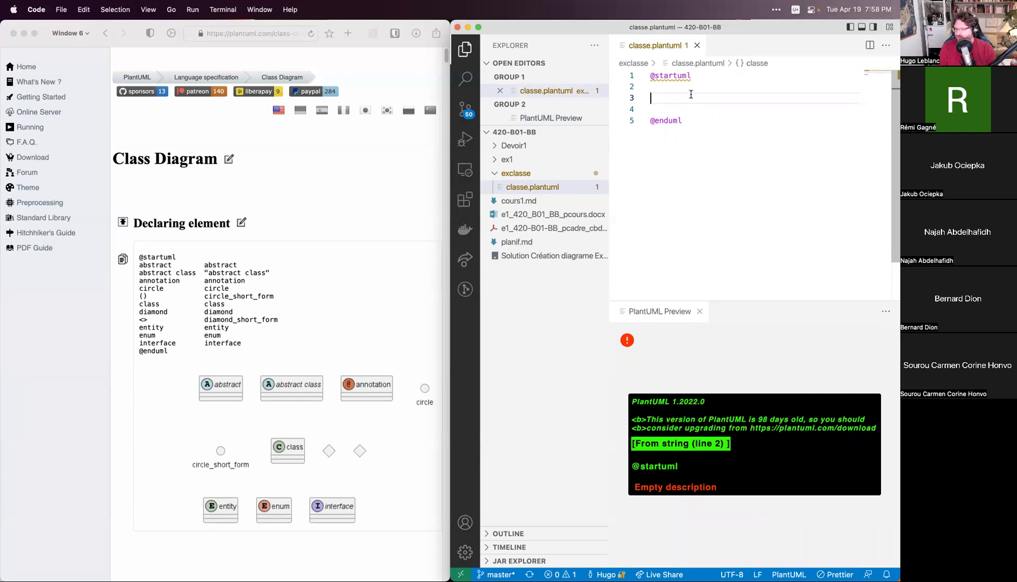
pyautogui.write('MaClasse')
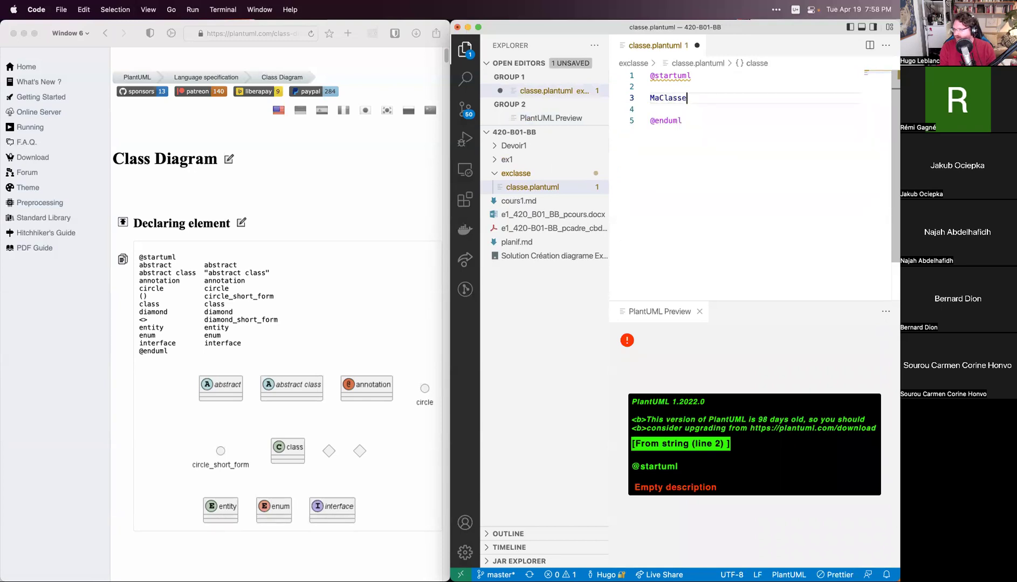
pyautogui.press('cmd+s')
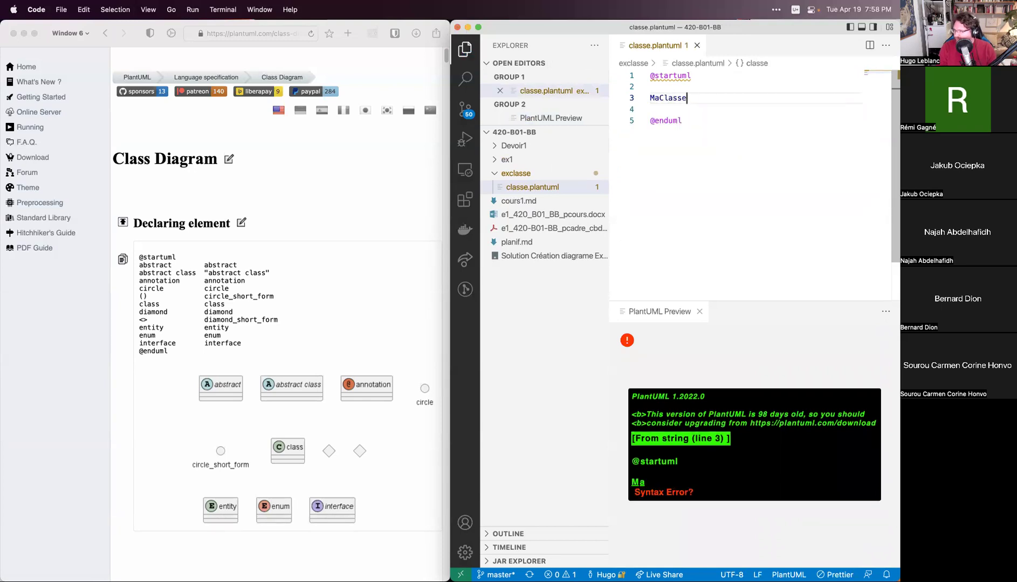
# - Put the class keyword in front of MaClasse to declare it as a class, and save the file
pyautogui.doubleClick(710, 100)
pyautogui.press('Left')
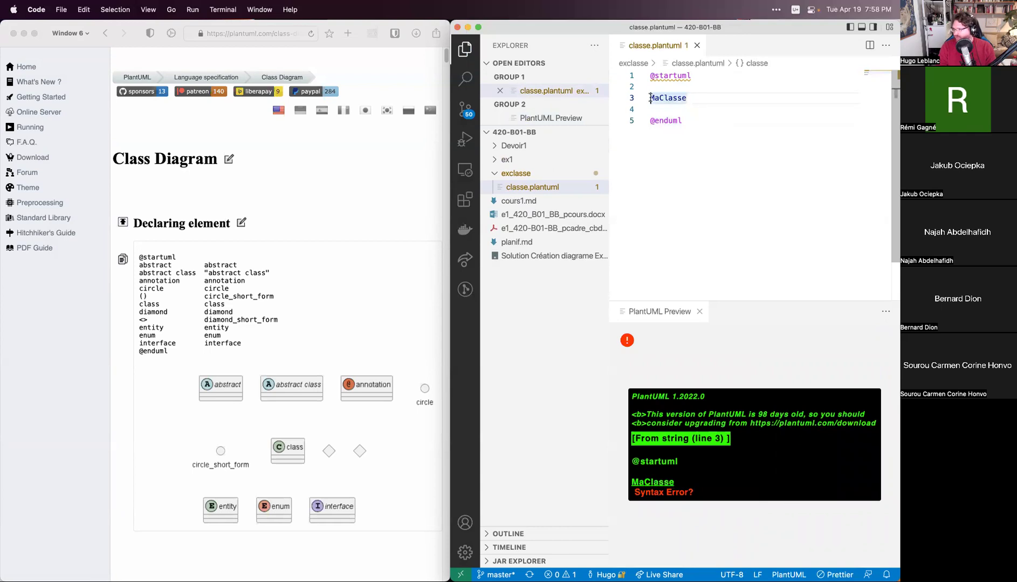
pyautogui.write('cka')
pyautogui.press('BackSpace')
pyautogui.press('BackSpace')
pyautogui.press('BackSpace')
pyautogui.write('class')
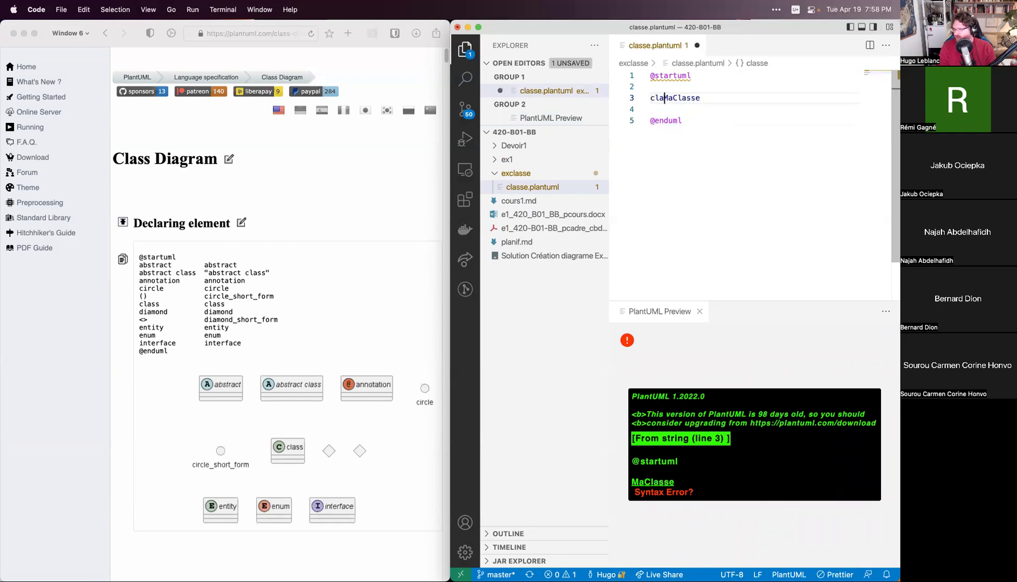
pyautogui.press('super+s')
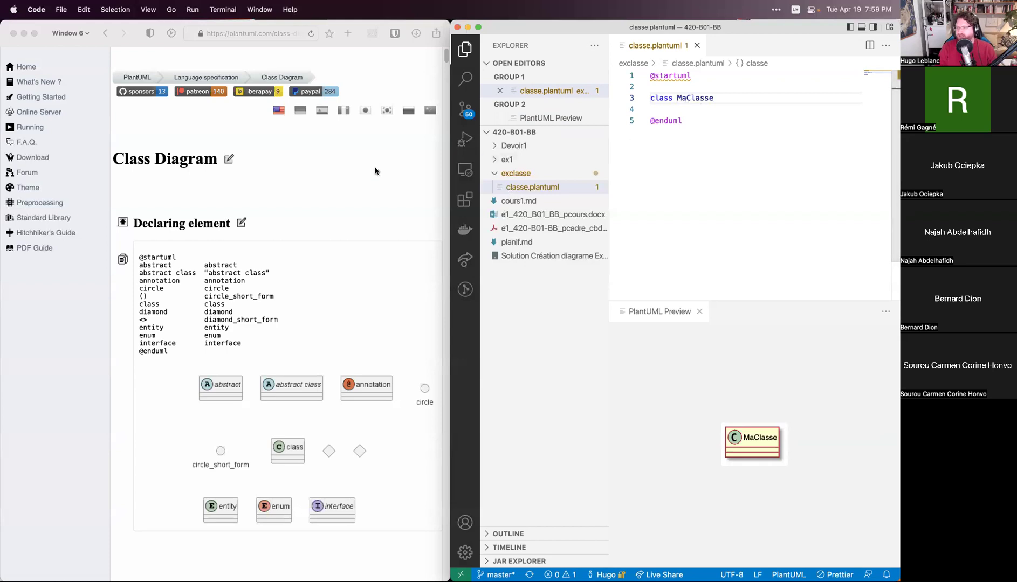
# - Consult the documentation's Relations between classes section and delete the class MaClasse declaration from line 3
pyautogui.scroll(-10, 350, 170)
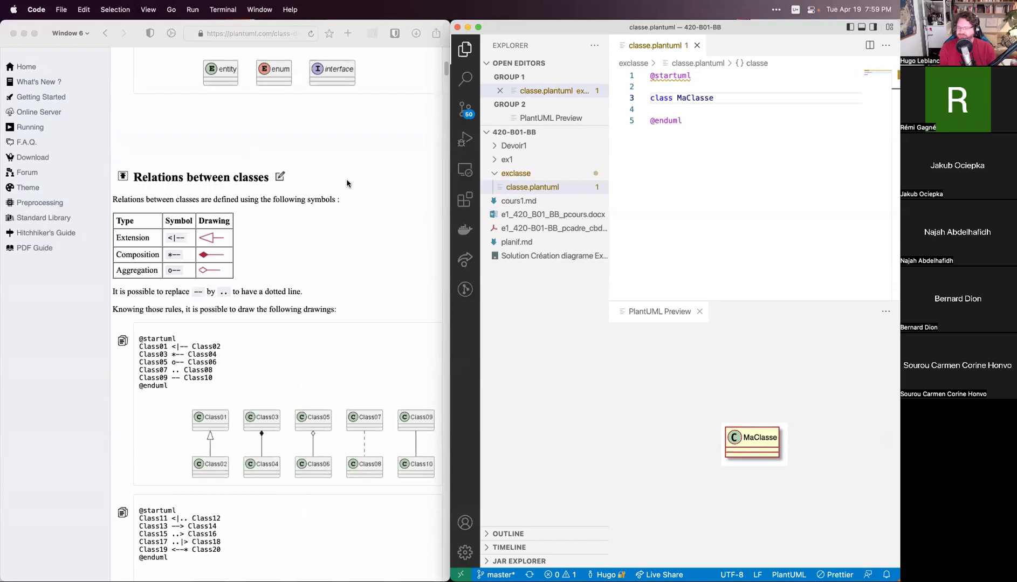
pyautogui.click(730, 97)
pyautogui.doubleClick(652, 97)
pyautogui.moveTo(735, 98); pyautogui.dragTo(618, 97)
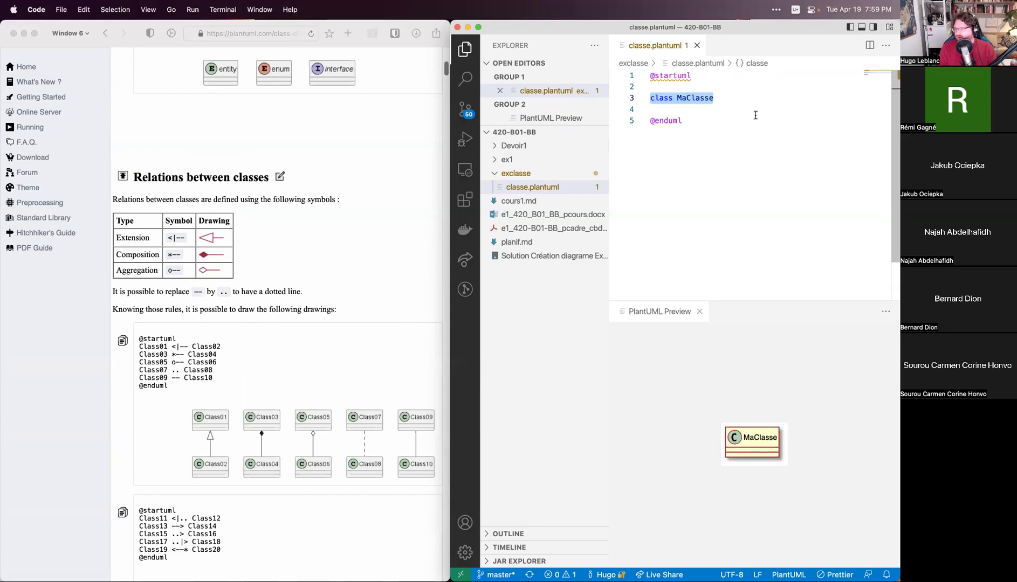
pyautogui.press('BackSpace')
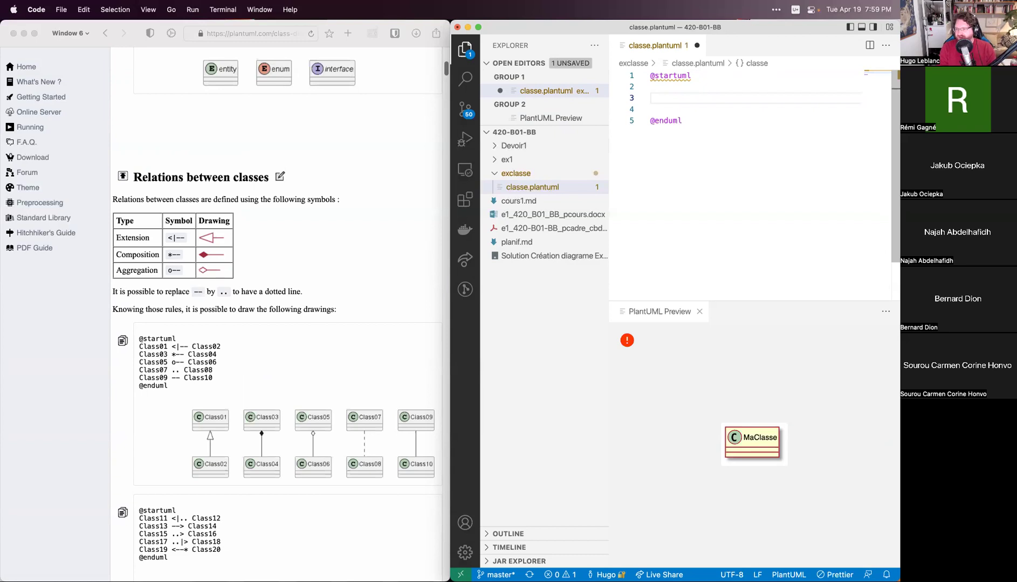
# - Write the extension relation General <|-- Special on line 3 and save the file
pyautogui.write('M')
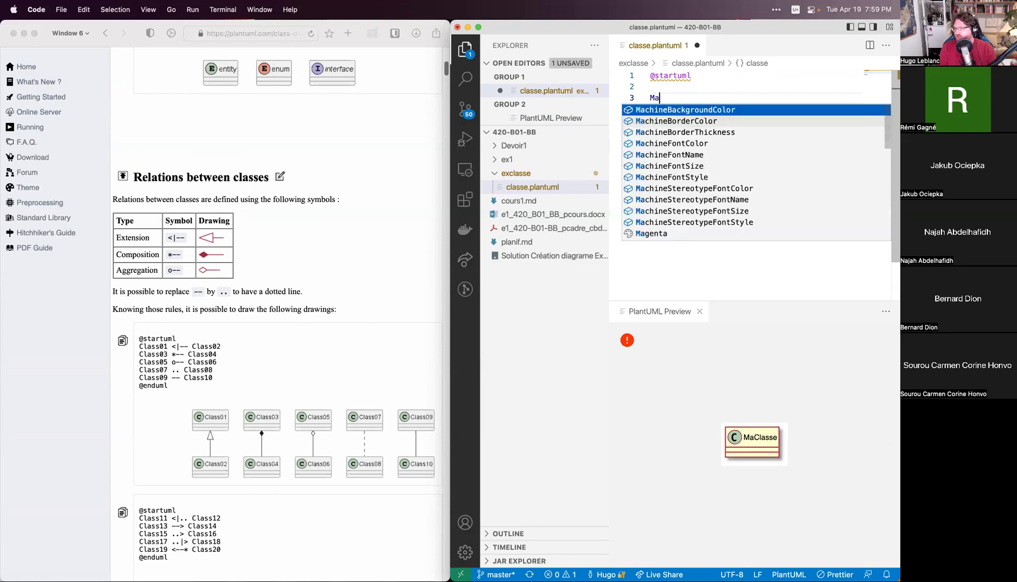
pyautogui.press('BackSpace')
pyautogui.write('Genr')
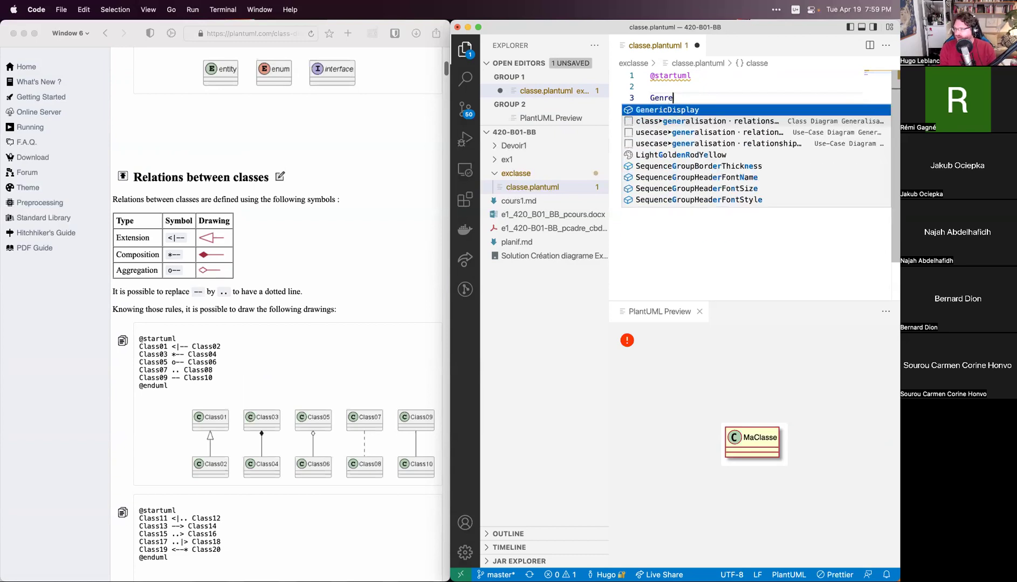
pyautogui.press('BackSpace')
pyautogui.write('eral ')
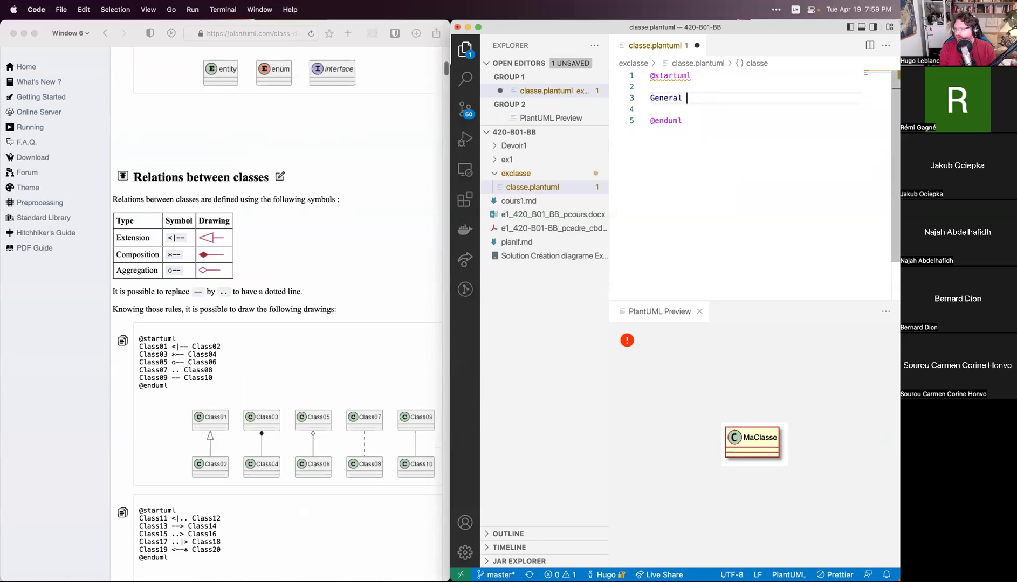
pyautogui.write('<|--')
pyautogui.press('Left')
pyautogui.press('Left')
pyautogui.press('Left')
pyautogui.press('Right')
pyautogui.press('Right')
pyautogui.press('Right')
pyautogui.write('Special')
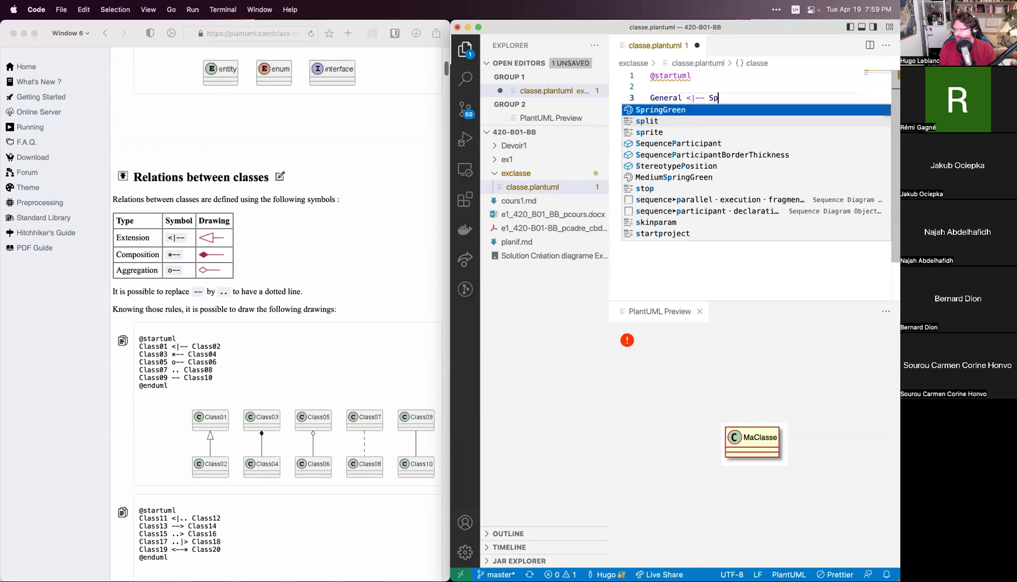
pyautogui.press('super+s')
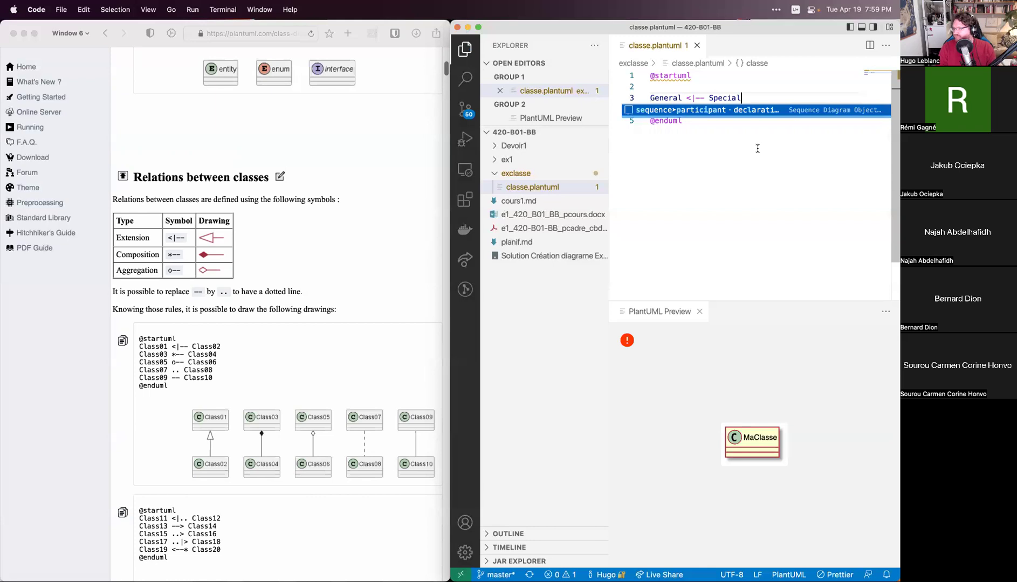
pyautogui.click(743, 187)
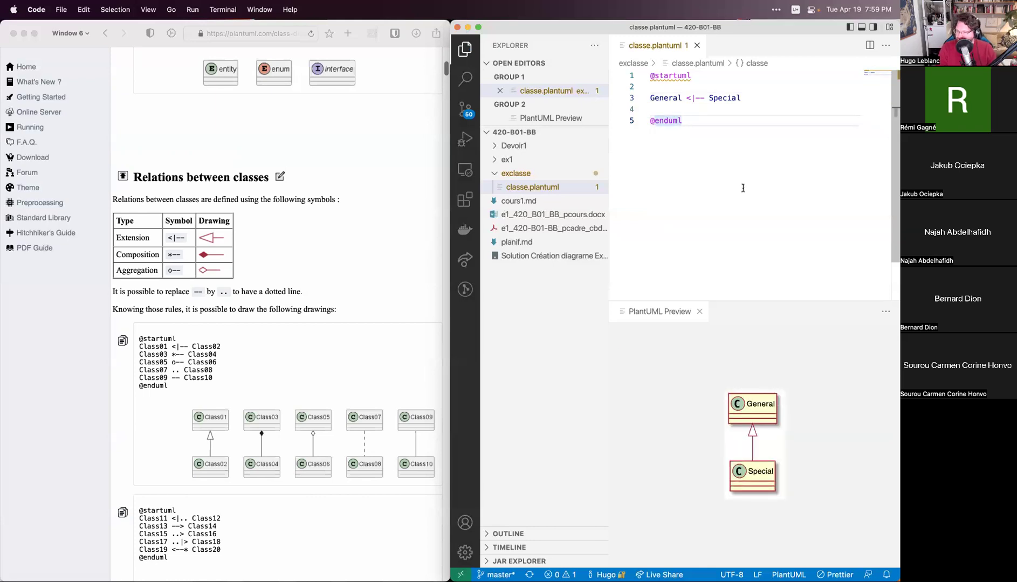
# - Add the composition relation General *-- Composition on line 4, below the extension relation, and save the file
pyautogui.moveTo(764, 427)
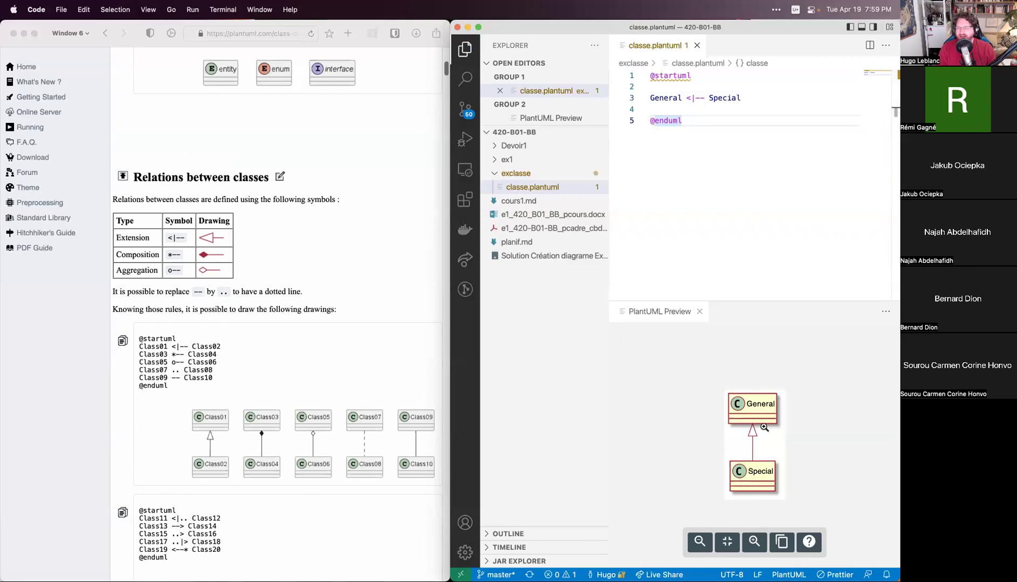
pyautogui.moveTo(650, 98); pyautogui.dragTo(737, 98)
pyautogui.click(743, 98)
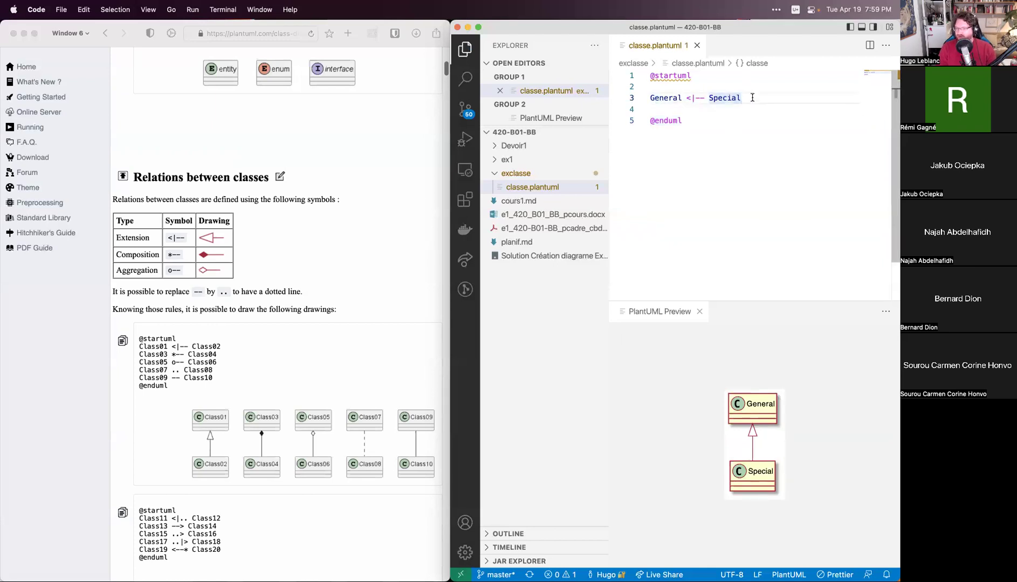
pyautogui.press('Return')
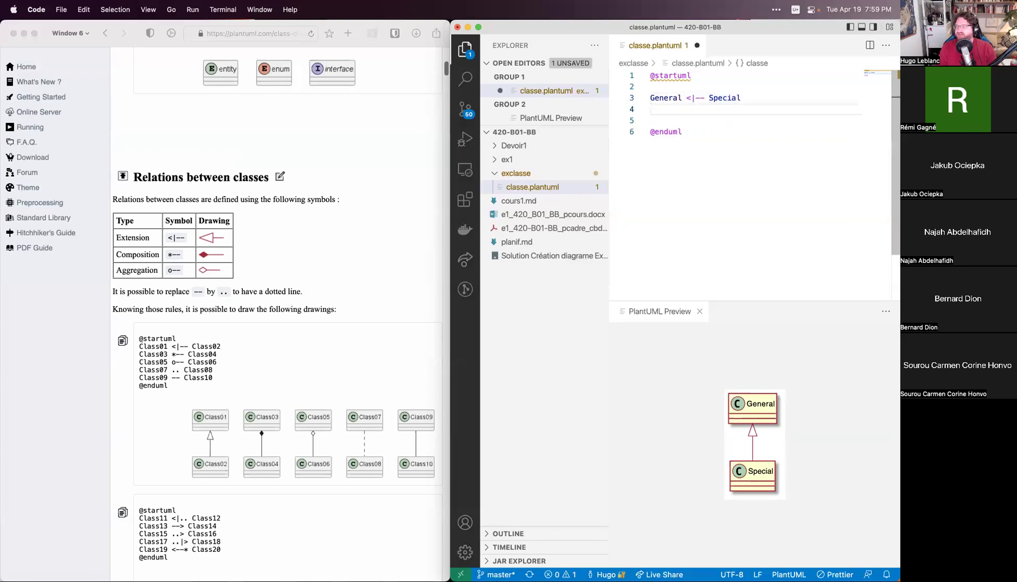
pyautogui.write('Ge')
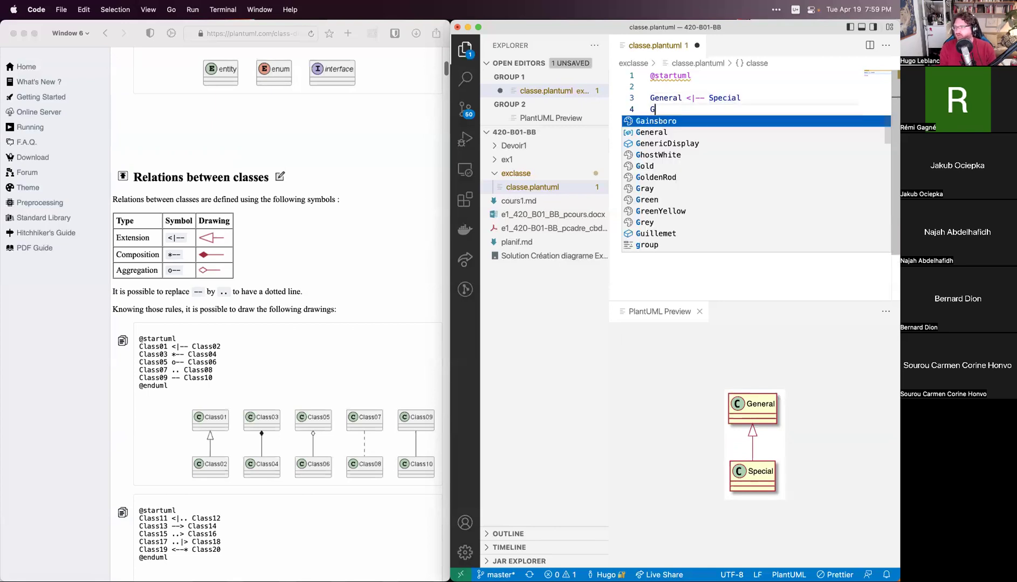
pyautogui.write('era')
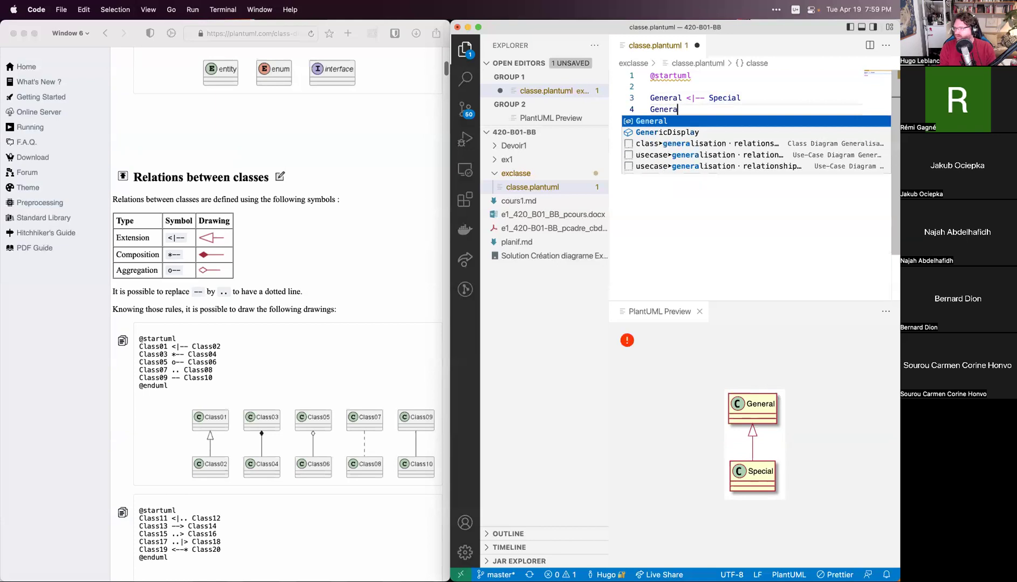
pyautogui.write('l *-- Composition')
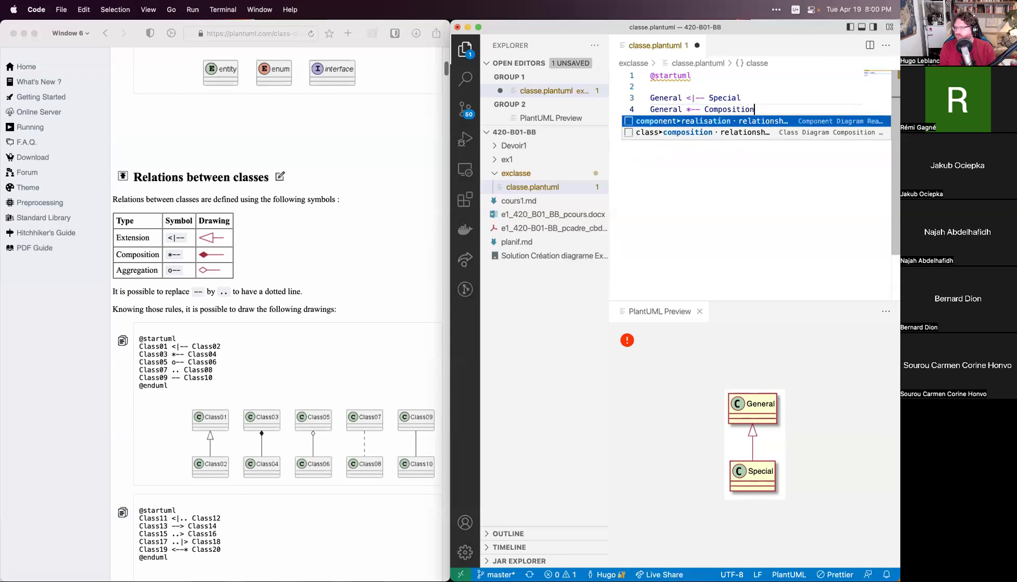
pyautogui.press('super+s')
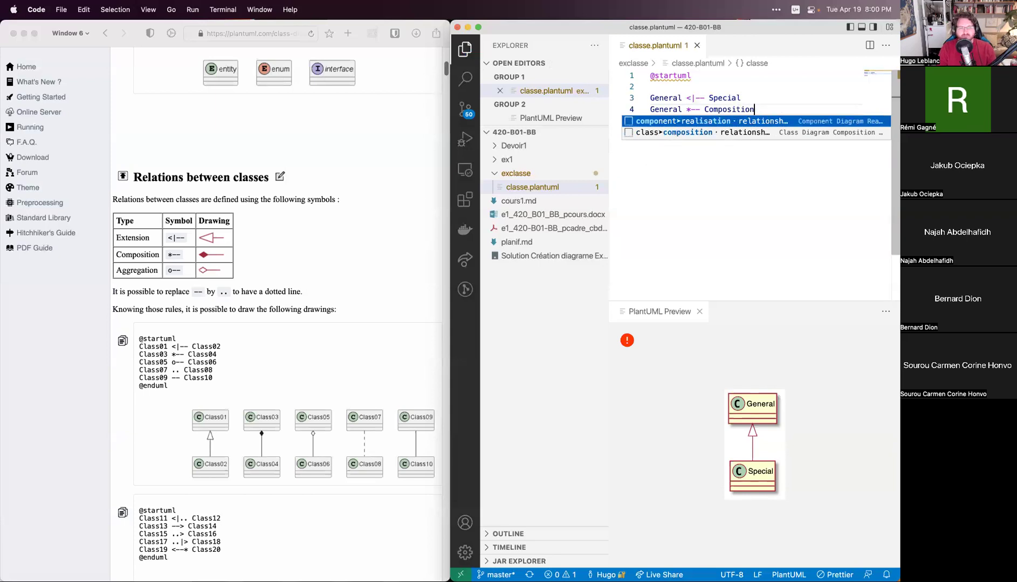
pyautogui.click(758, 171)
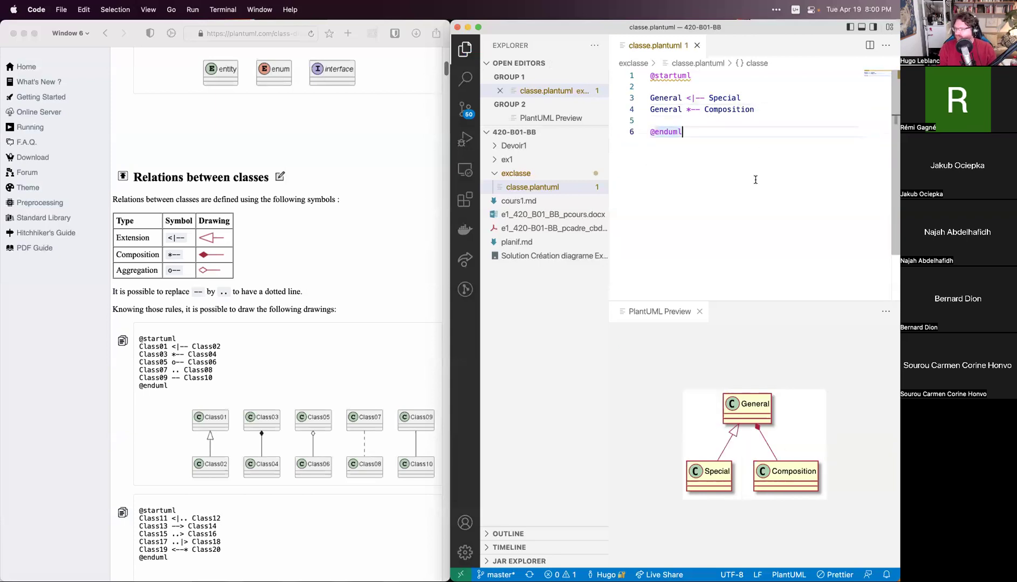
# - Change the relation between General and Composition on line 4 to an aggregation, o--, and save the file
pyautogui.click(758, 436)
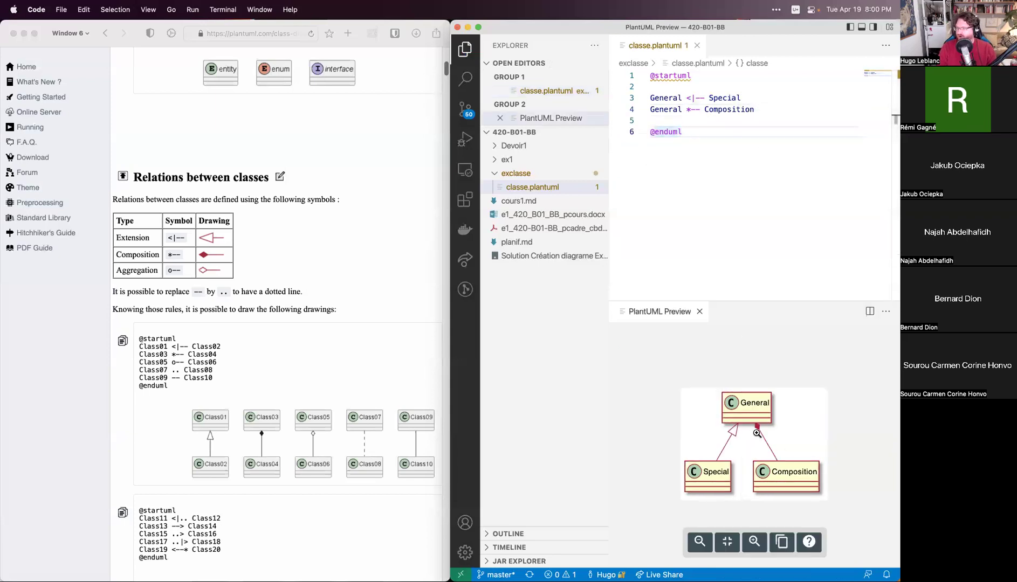
pyautogui.click(739, 209)
pyautogui.moveTo(742, 378)
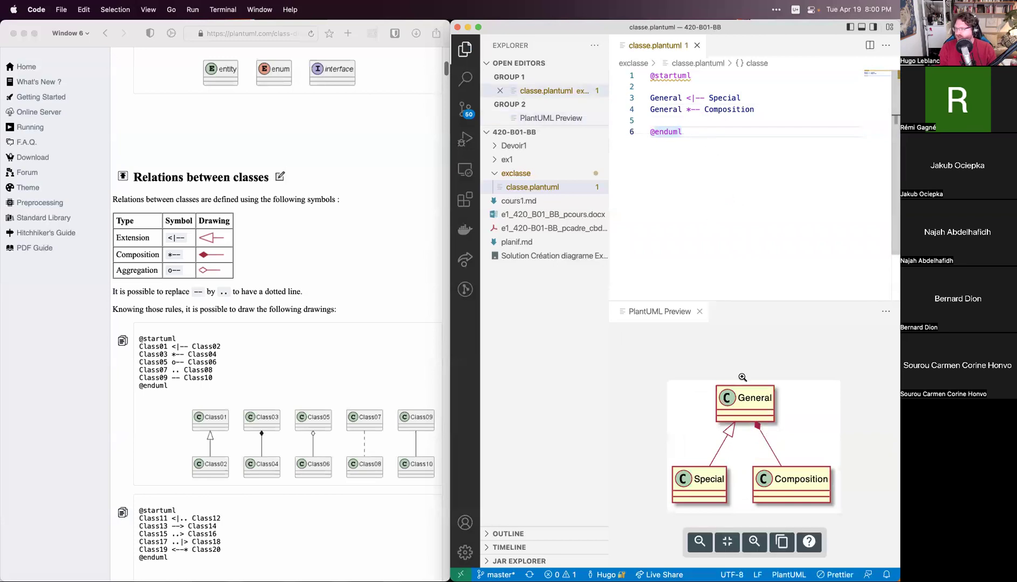
pyautogui.click(691, 109)
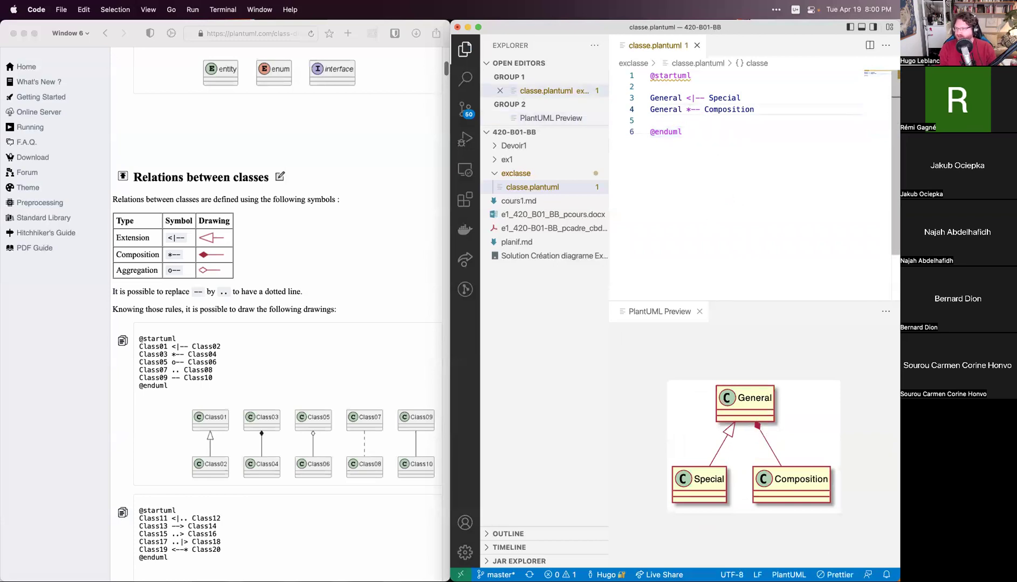
pyautogui.press('BackSpace')
pyautogui.write('o')
pyautogui.click(750, 99)
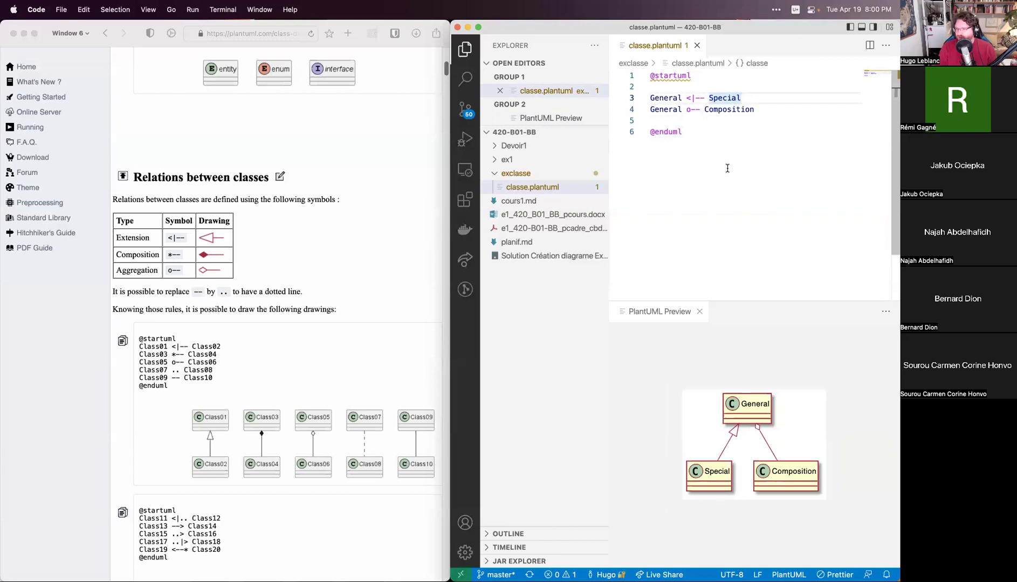
pyautogui.click(764, 108)
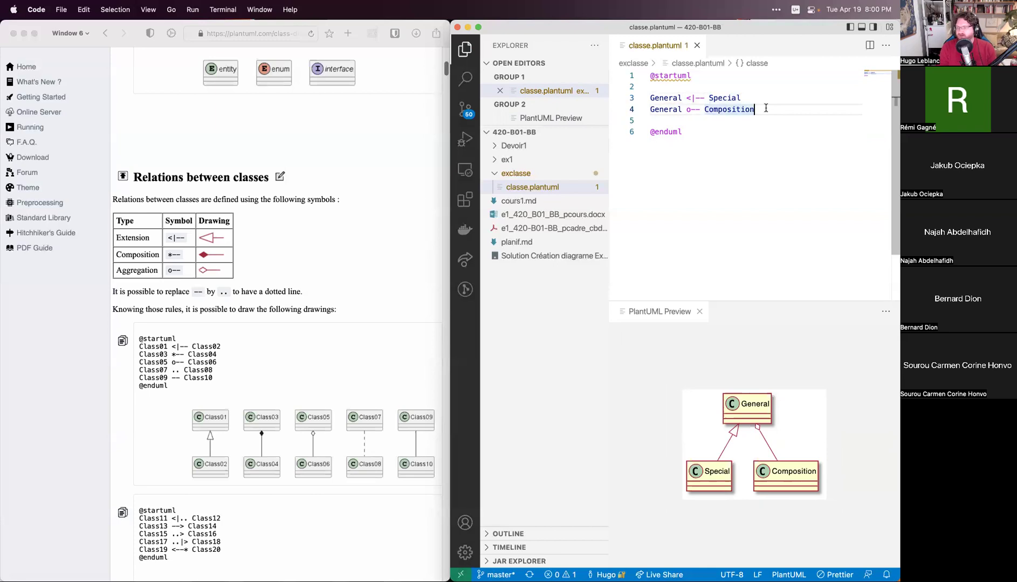
# - Consult the documentation's Label on relations section and add the cardinality "1..*" after General on line 4
pyautogui.scroll(-2, 323, 380)
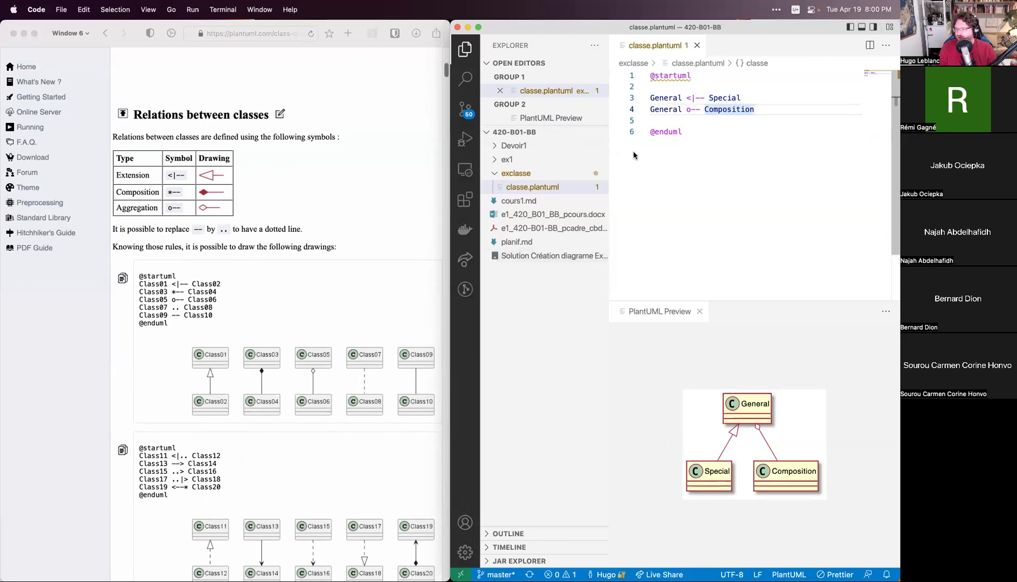
pyautogui.click(677, 229)
pyautogui.scroll(-5, 302, 204)
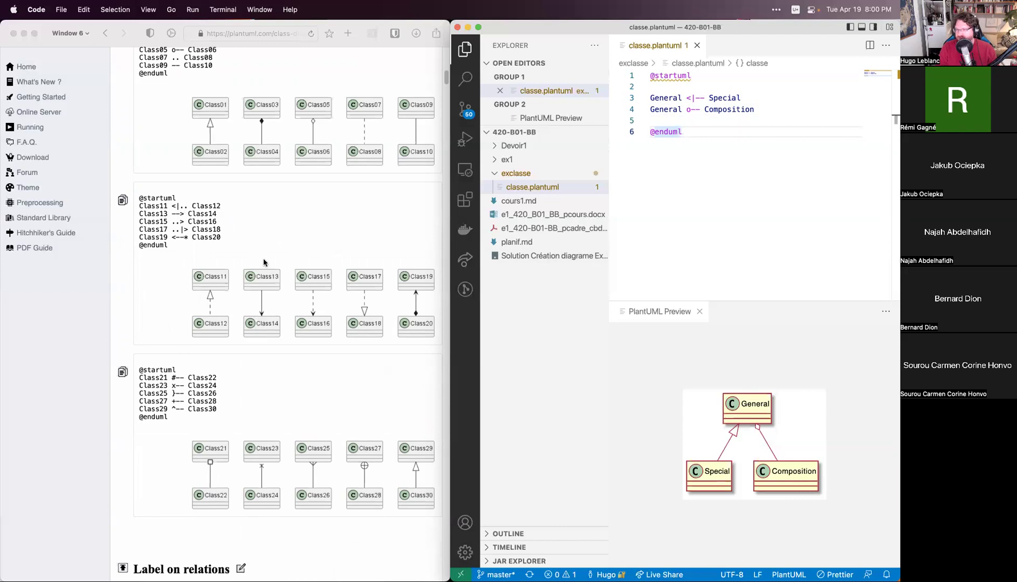
pyautogui.scroll(-10, 258, 262)
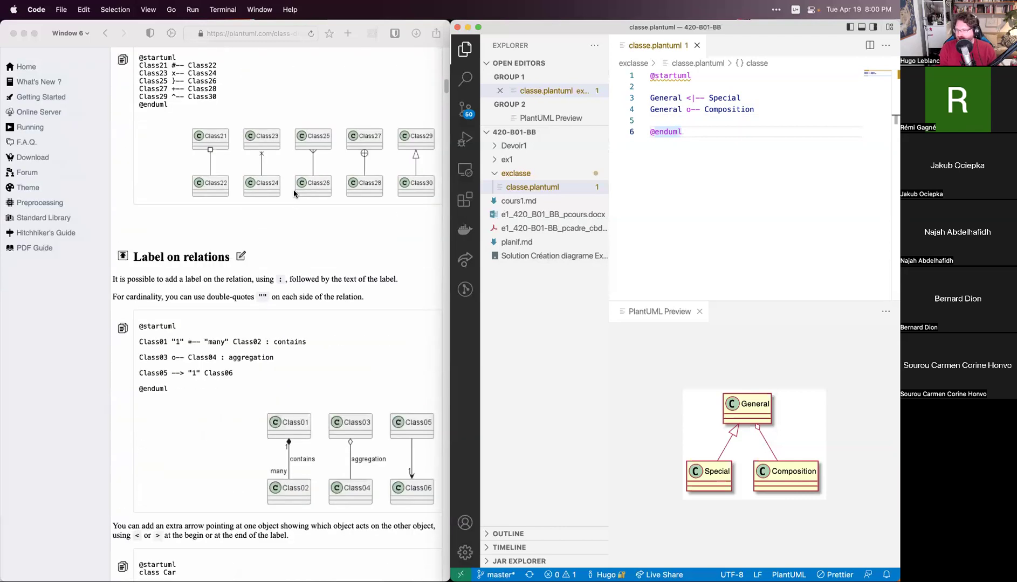
pyautogui.scroll(-3, 293, 191)
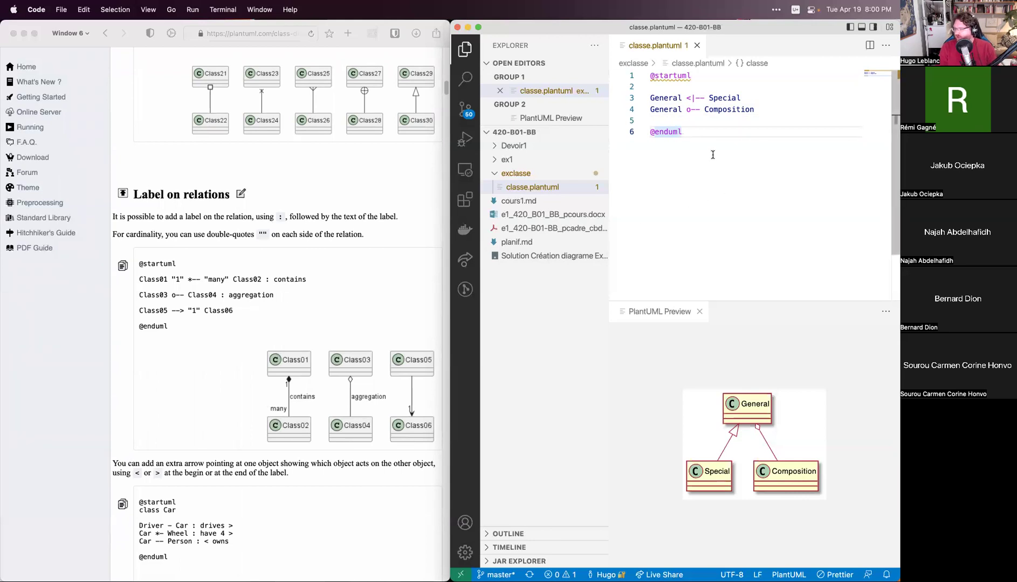
pyautogui.click(687, 110)
pyautogui.press('Left')
pyautogui.press('Left')
pyautogui.press('Left')
pyautogui.press('Right')
pyautogui.press('Right')
pyautogui.press('Right')
pyautogui.press('Right')
pyautogui.press('Right')
pyautogui.press('Right')
pyautogui.press('Right')
pyautogui.press('Left')
pyautogui.press('Left')
pyautogui.press('Left')
pyautogui.press('Left')
pyautogui.press('Right')
pyautogui.press('Right')
pyautogui.press('Right')
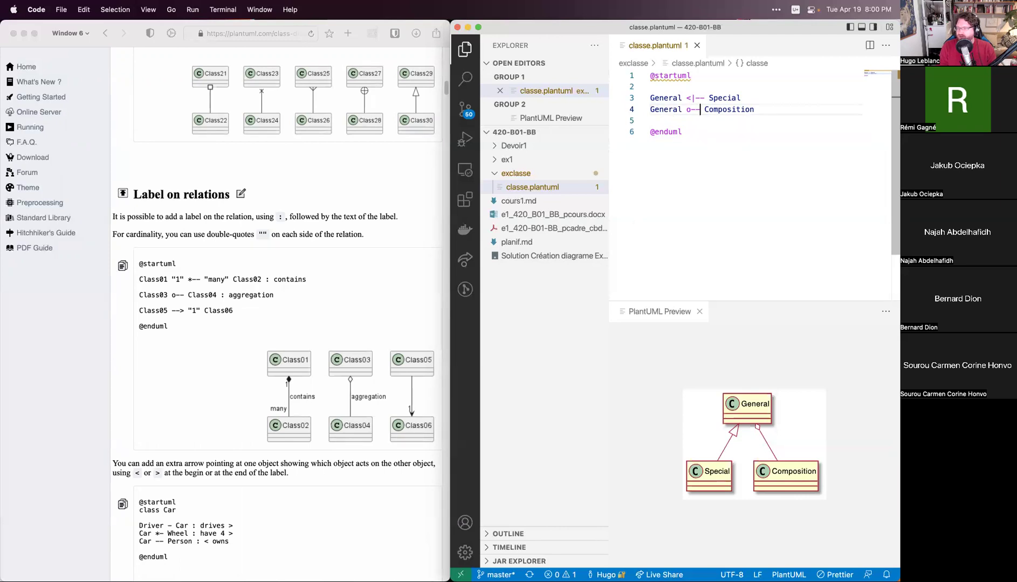
pyautogui.press('Left')
pyautogui.press('Left')
pyautogui.write('"1.')
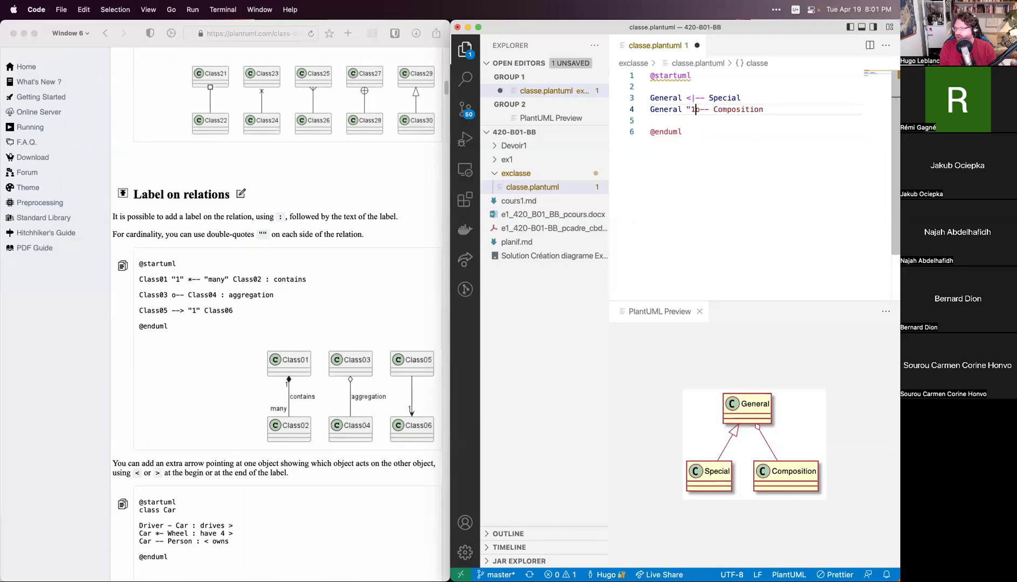
pyautogui.write('.*"')
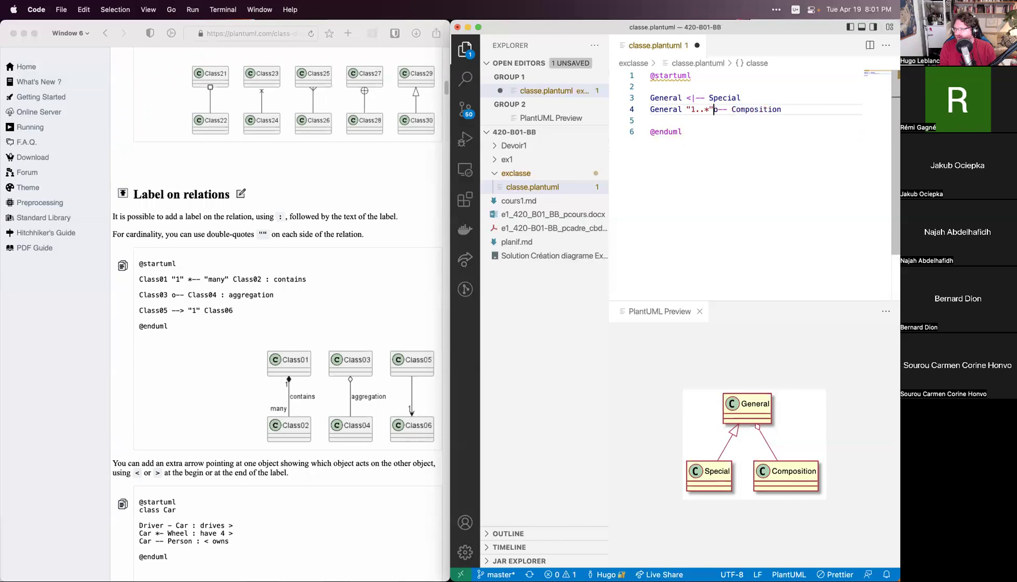
# - Add the cardinality "*" in front of Composition on line 4 and save the file
pyautogui.press('Right')
pyautogui.press('Right')
pyautogui.write('"*"')
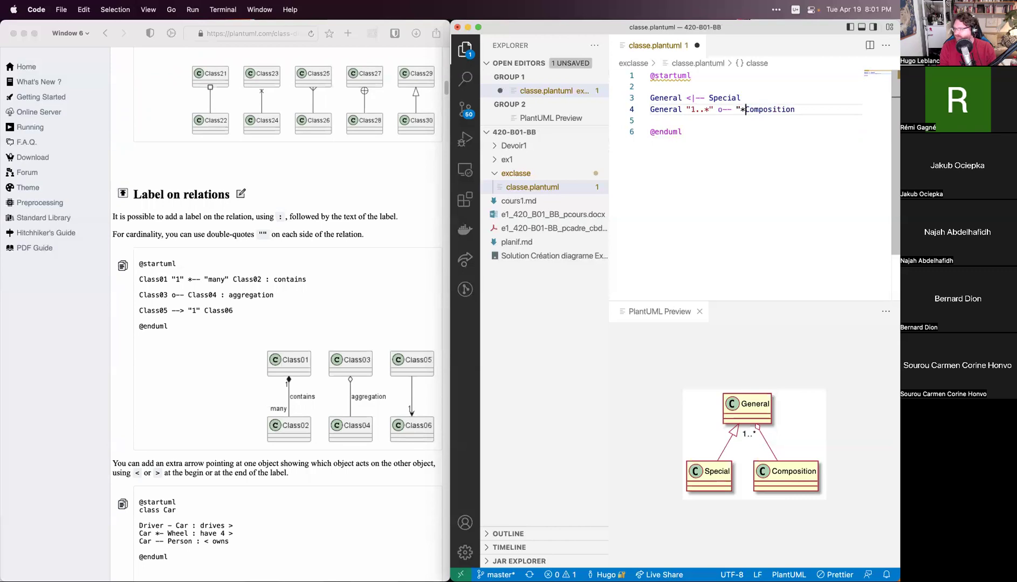
pyautogui.press('cmd+s')
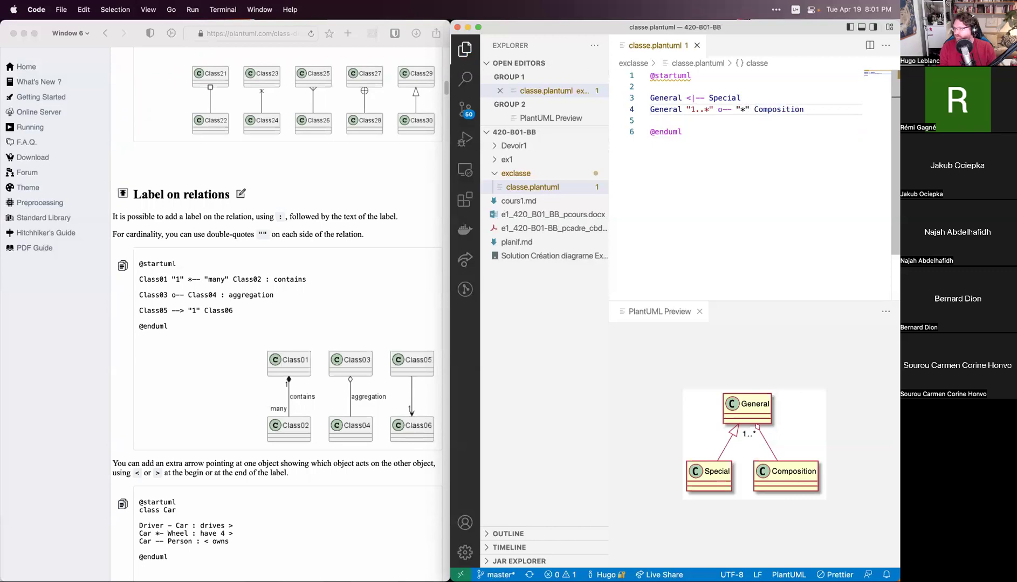
pyautogui.click(693, 135)
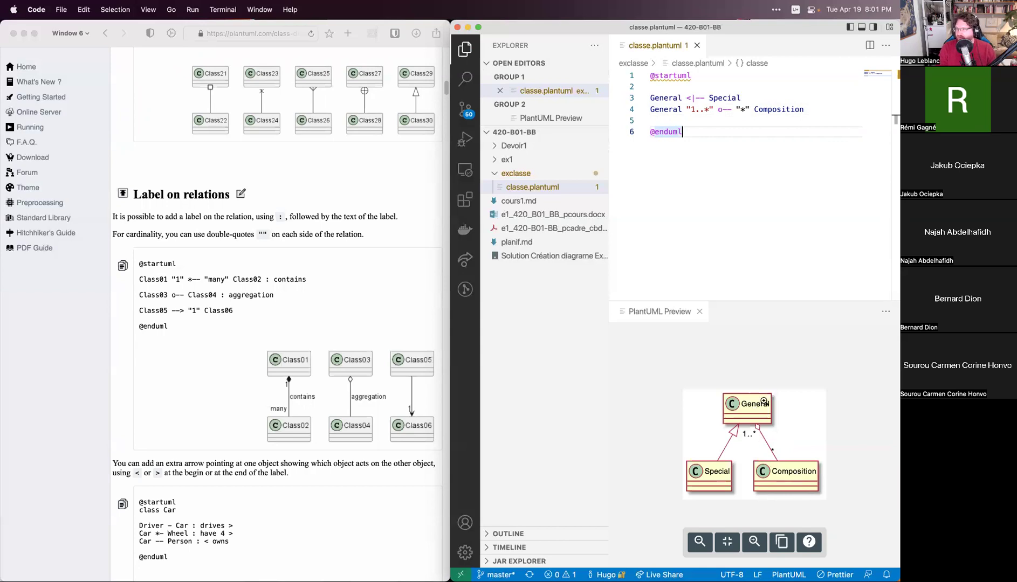
pyautogui.moveTo(682, 110); pyautogui.dragTo(771, 111)
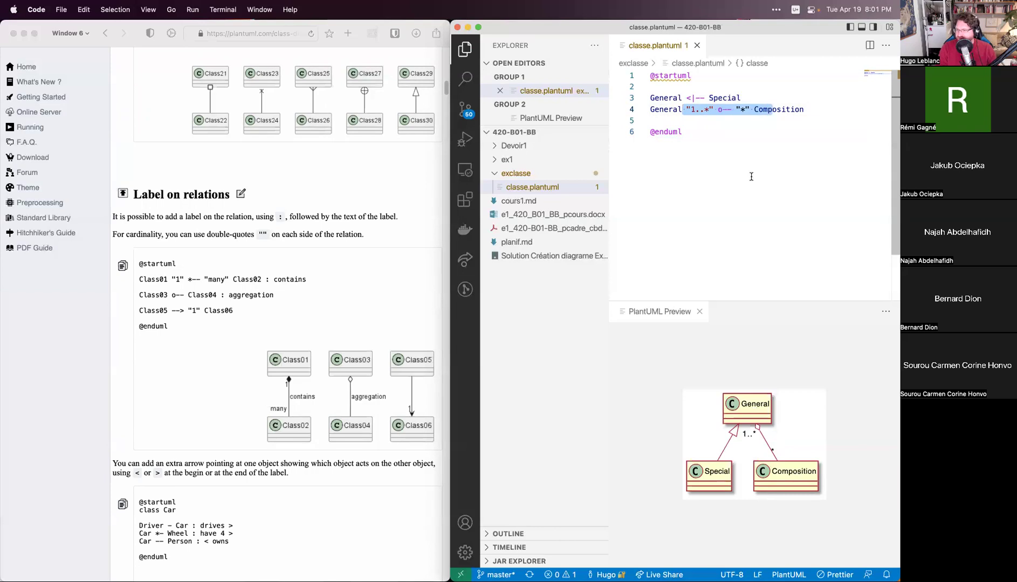
pyautogui.click(751, 177)
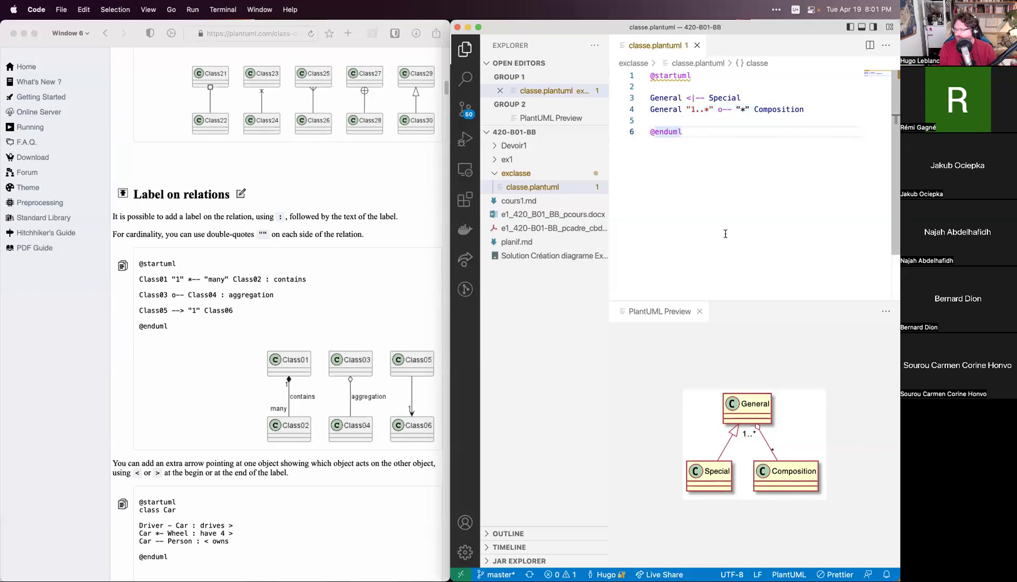
pyautogui.moveTo(761, 429)
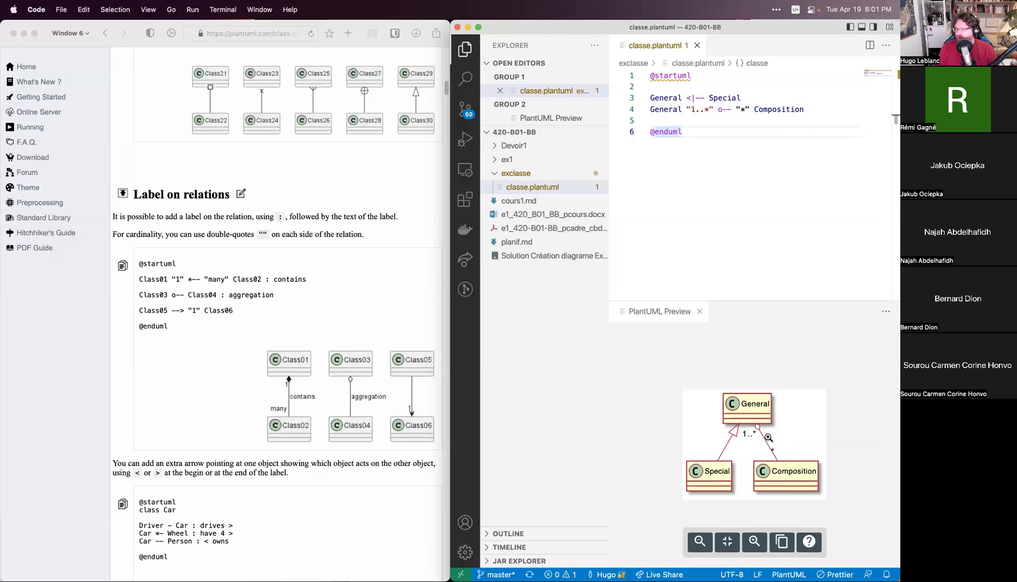
# - Label the aggregation on line 4 by appending : verbe with the direction mark < after it, and save the file
pyautogui.click(822, 109)
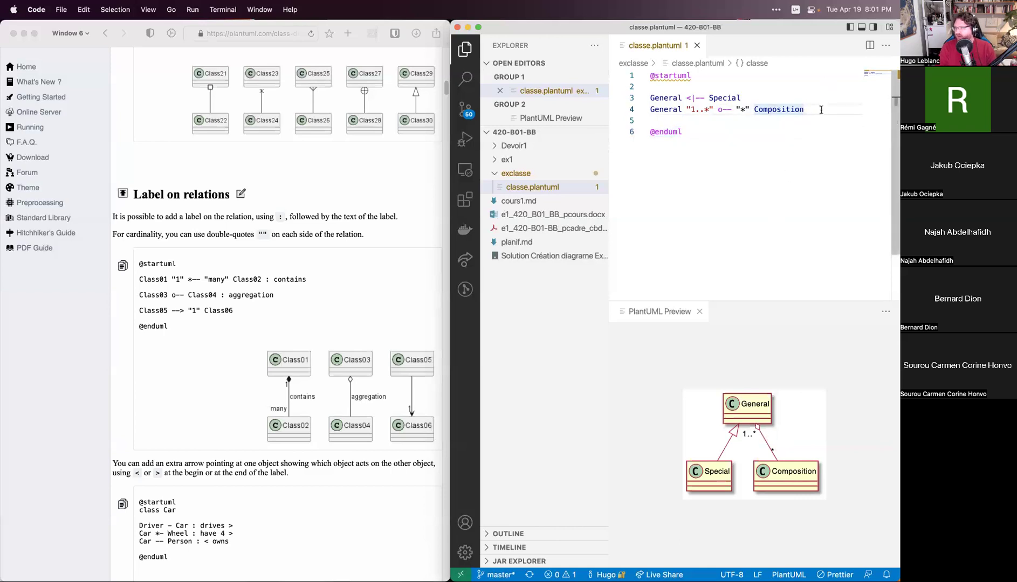
pyautogui.write(':')
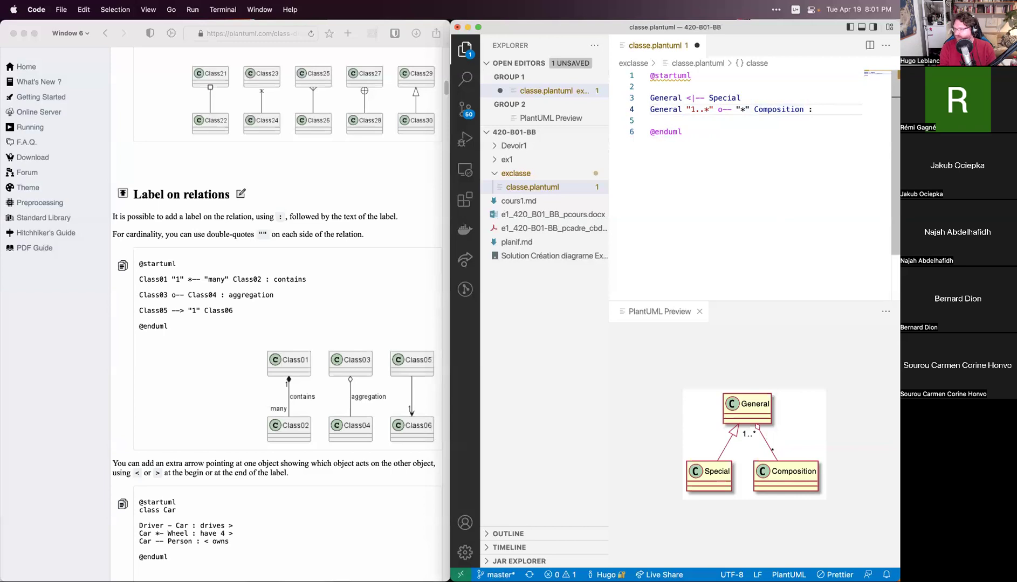
pyautogui.write(' verbe')
pyautogui.press('cmd+s')
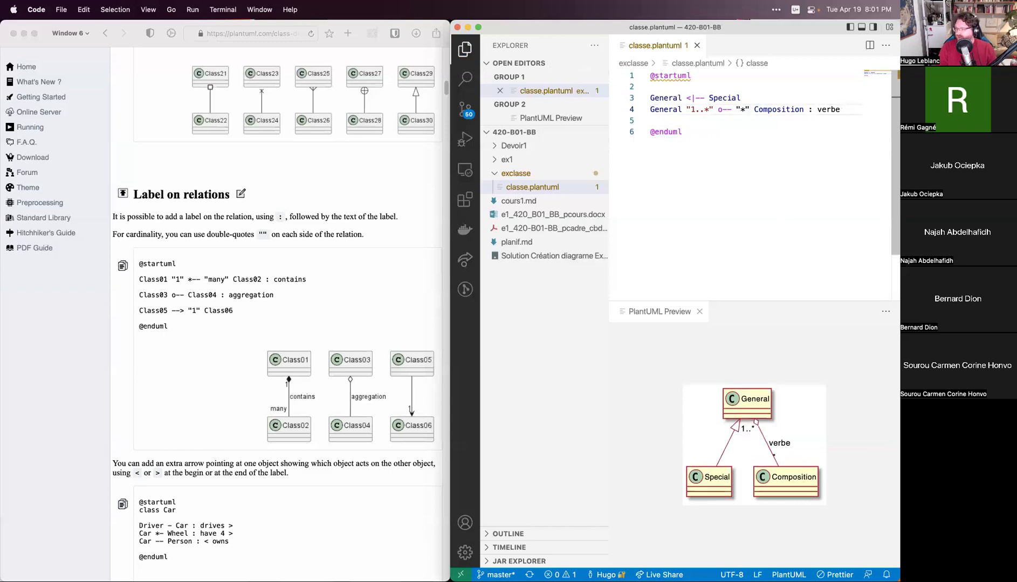
pyautogui.write('<')
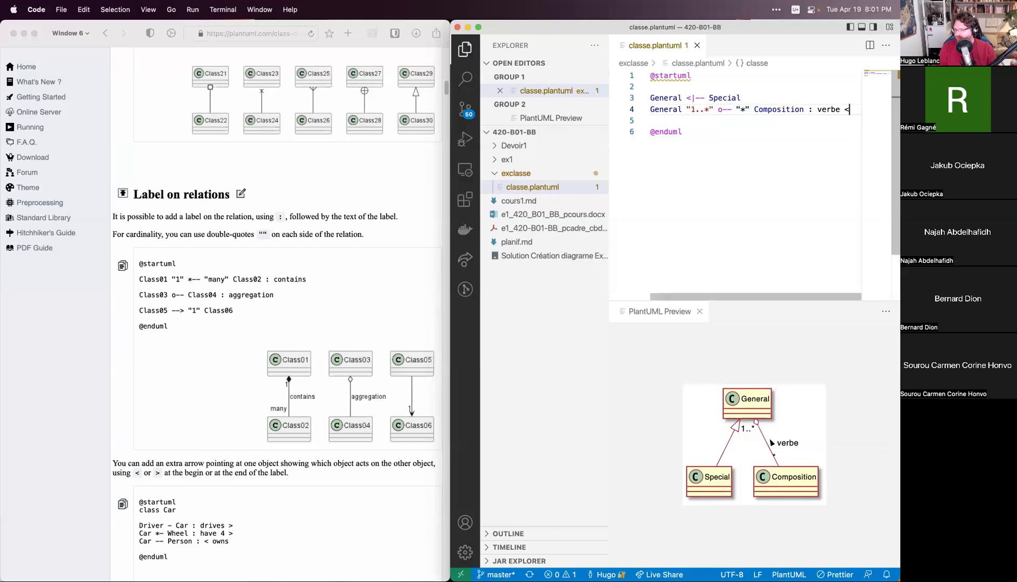
pyautogui.click(828, 148)
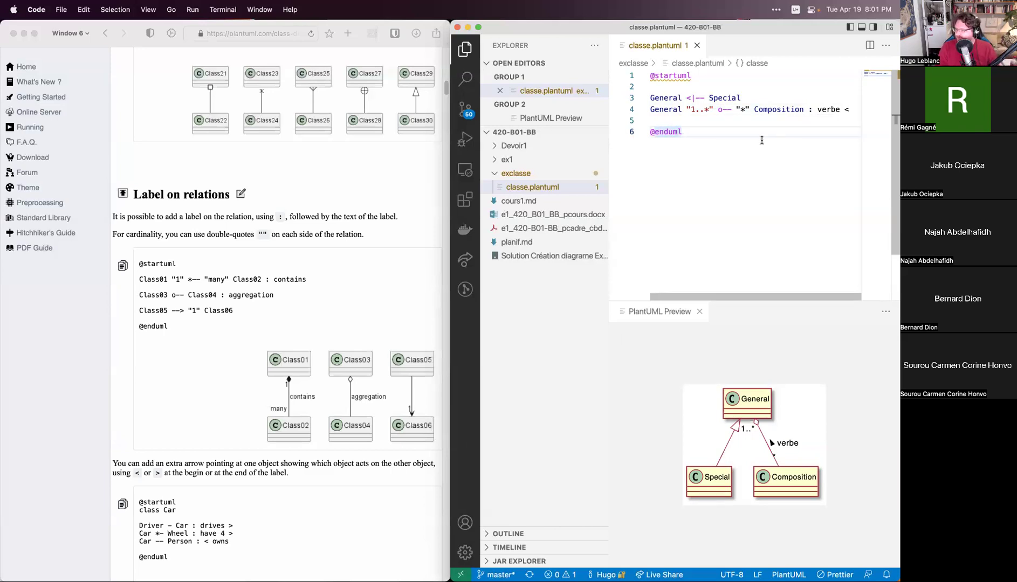
# - Change the direction mark after verbe on line 4 to > and save the file
pyautogui.click(846, 109)
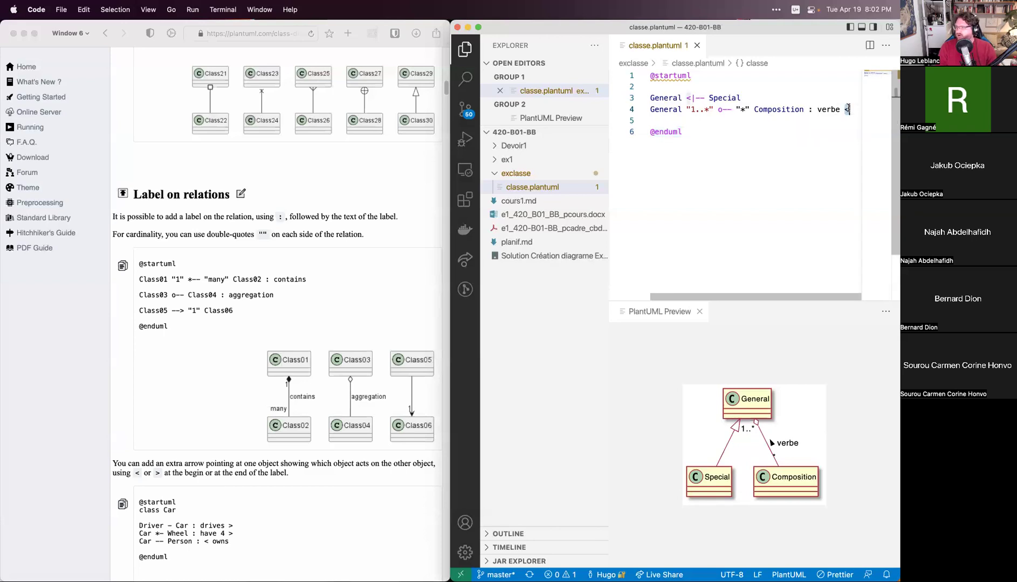
pyautogui.write('<')
pyautogui.press('BackSpace')
pyautogui.write('>')
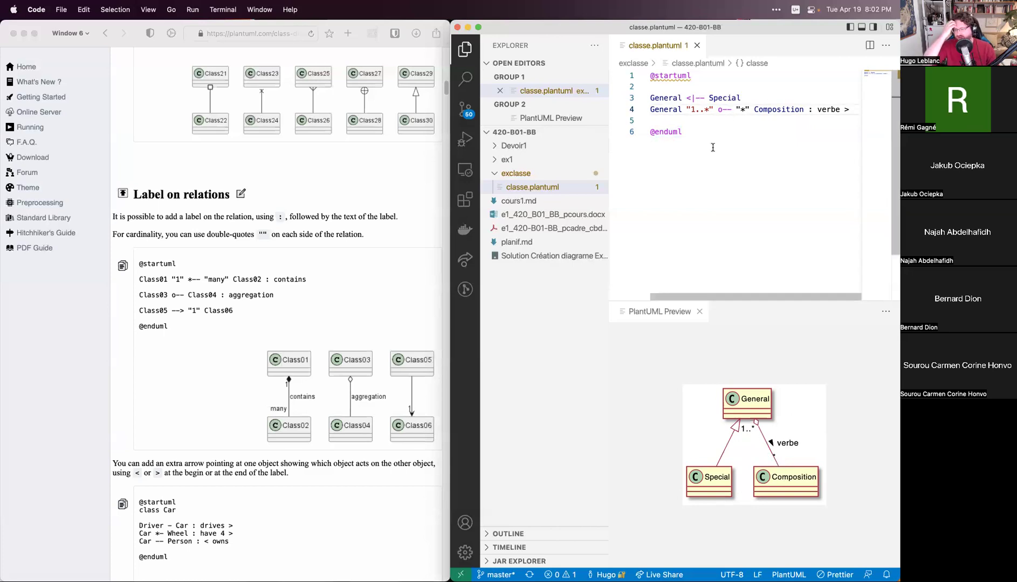
# - Consult the documentation's Adding methods section and start a class General block with braces above the relations
pyautogui.scroll(-5, 296, 292)
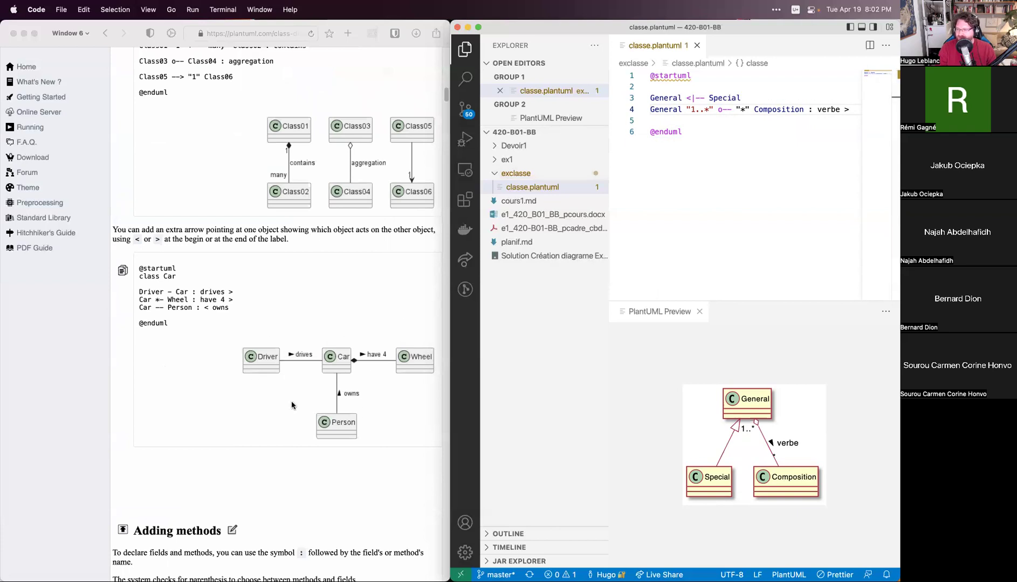
pyautogui.scroll(-7, 274, 294)
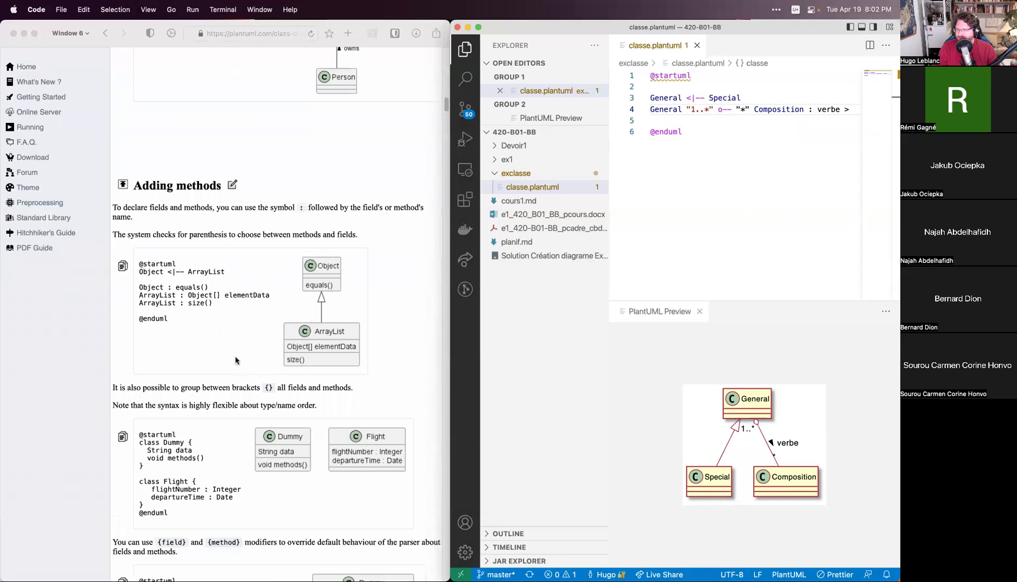
pyautogui.scroll(-4, 235, 361)
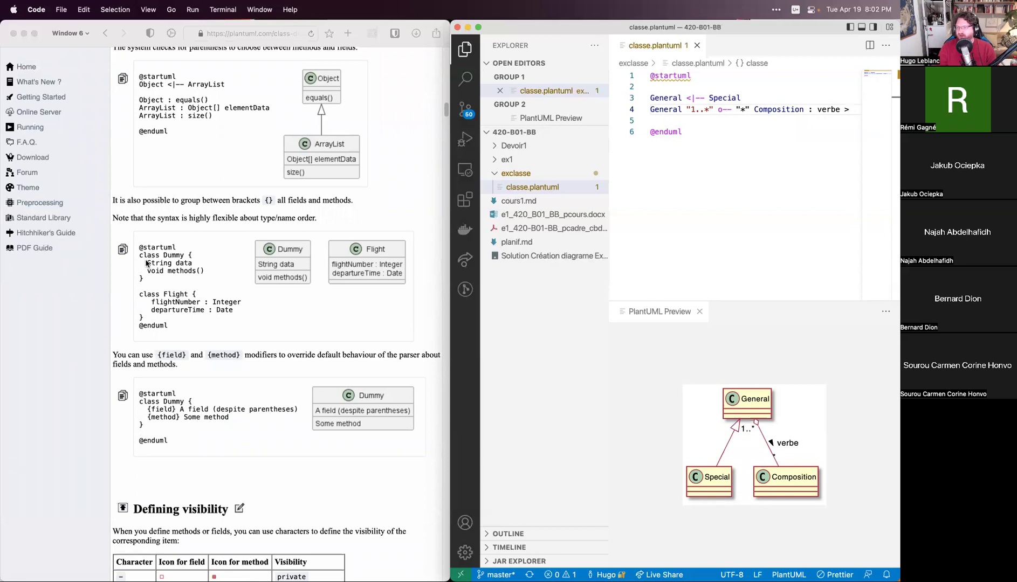
pyautogui.click(700, 75)
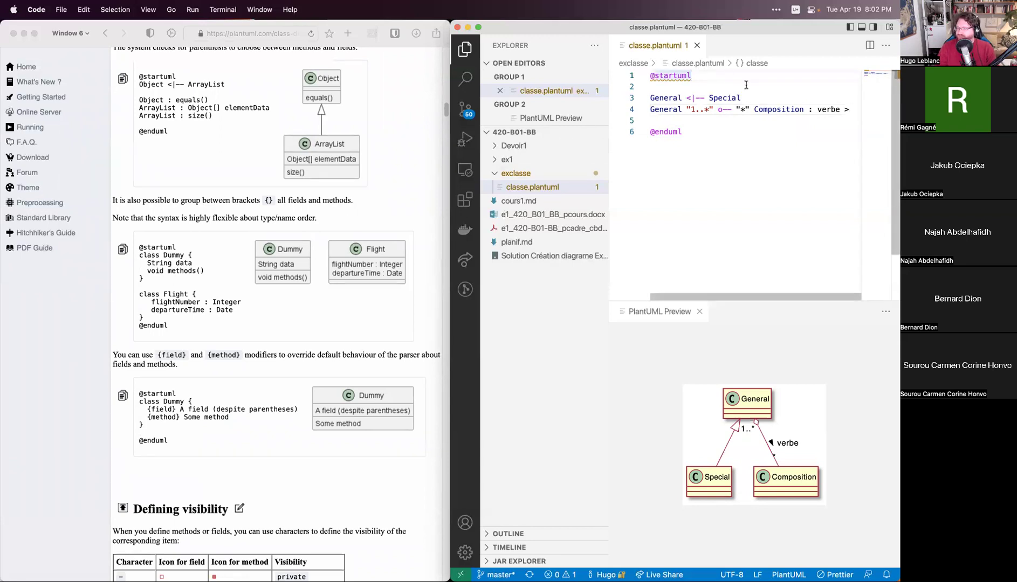
pyautogui.press('Return')
pyautogui.press('Return')
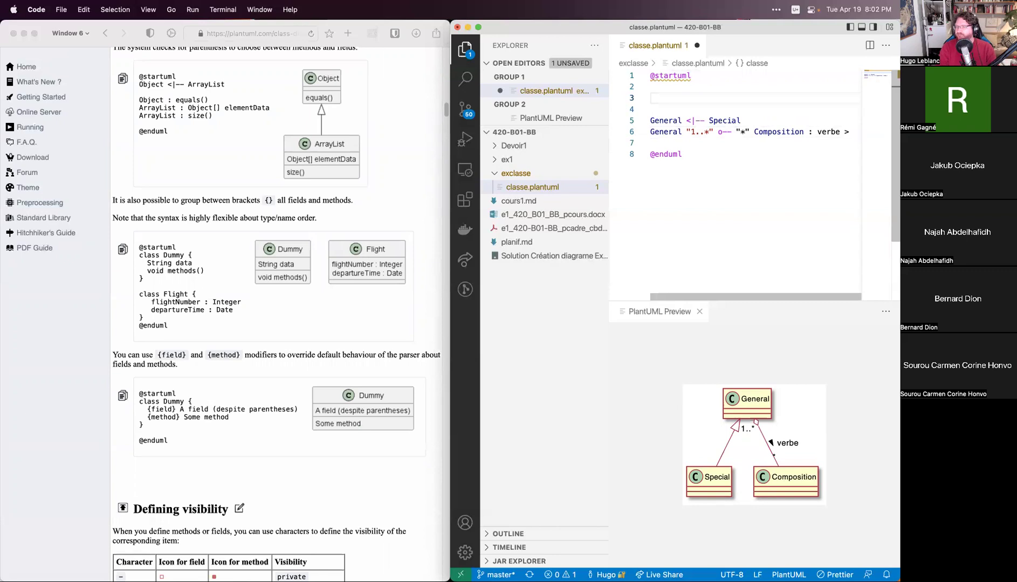
pyautogui.write('class General ')
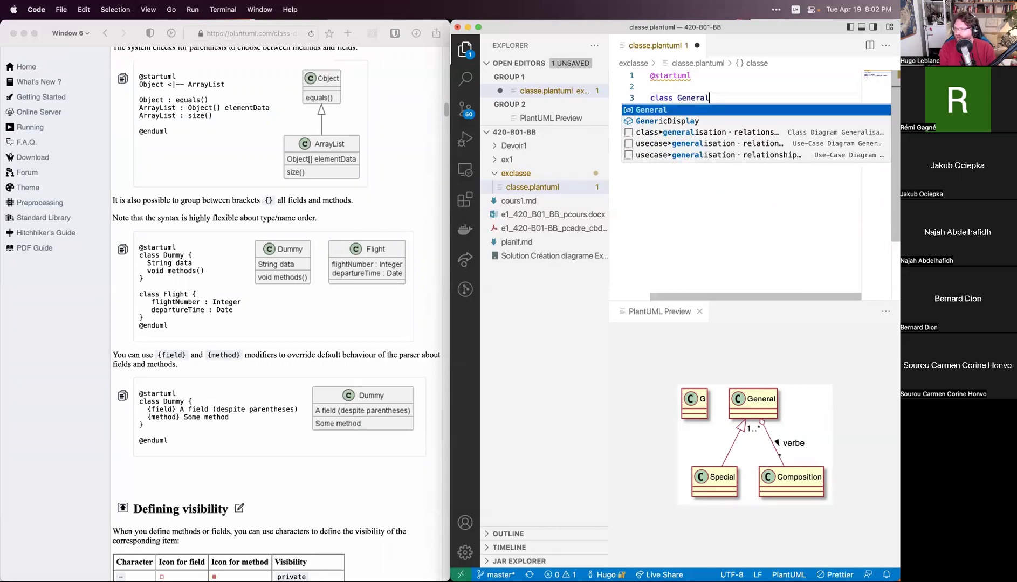
pyautogui.write('{')
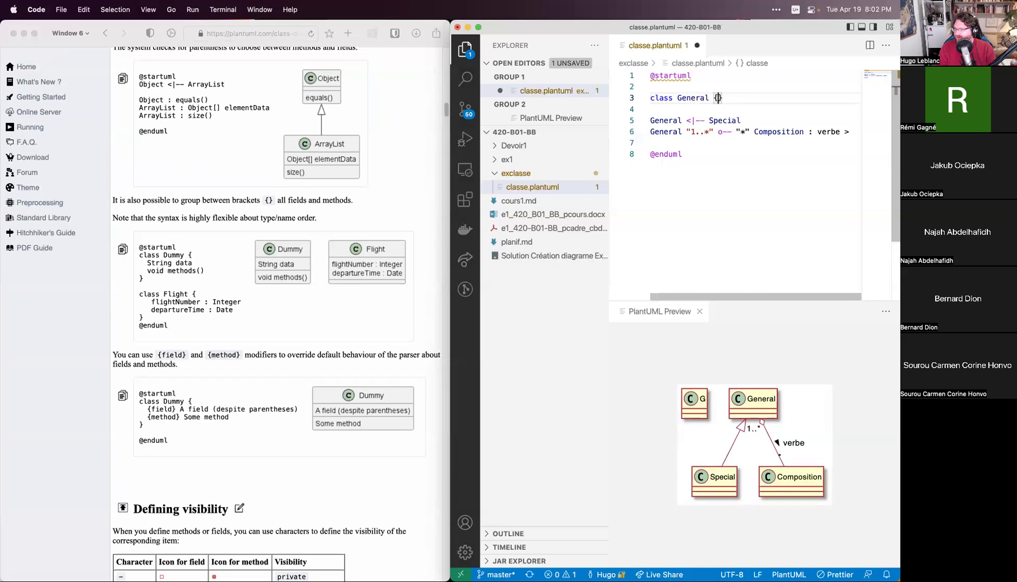
pyautogui.press('Return')
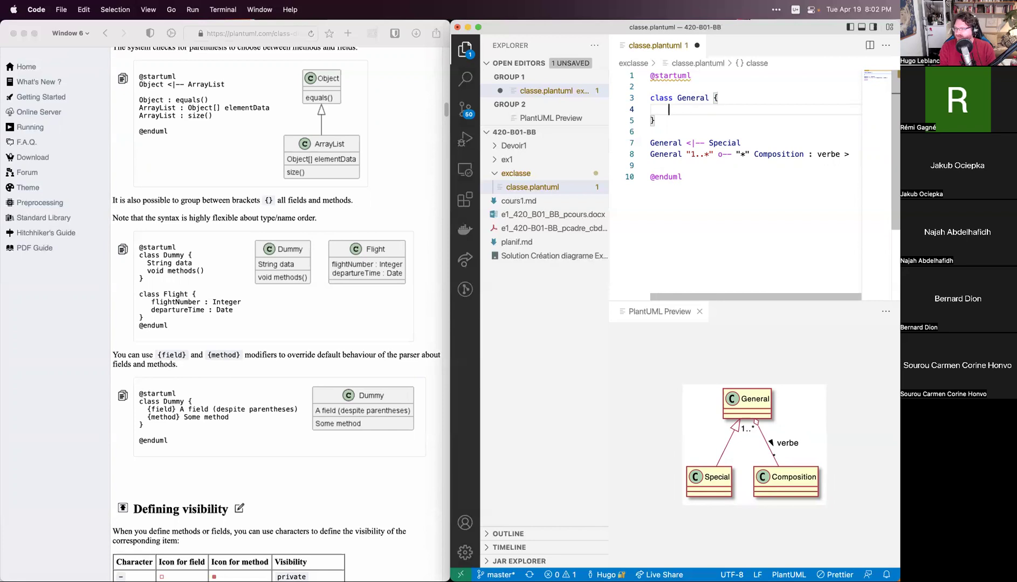
# - Fill the General class block with the attributes nom, adresse and points, one per line, and save the file
pyautogui.write('nom')
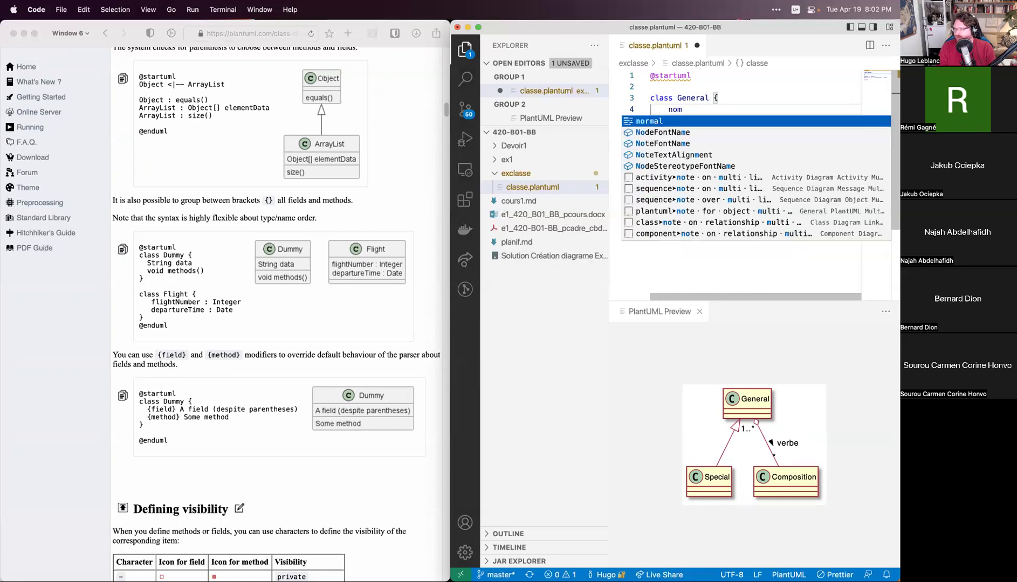
pyautogui.press('Return')
pyautogui.press('BackSpace')
pyautogui.press('BackSpace')
pyautogui.press('BackSpace')
pyautogui.write('m')
pyautogui.press('Return')
pyautogui.press('BackSpace')
pyautogui.press('BackSpace')
pyautogui.press('BackSpace')
pyautogui.write('m')
pyautogui.press('Return')
pyautogui.press('BackSpace')
pyautogui.press('BackSpace')
pyautogui.press('BackSpace')
pyautogui.press('BackSpace')
pyautogui.write('m')
pyautogui.press('Escape')
pyautogui.press('Return')
pyautogui.write('adresse')
pyautogui.press('Return')
pyautogui.write('points')
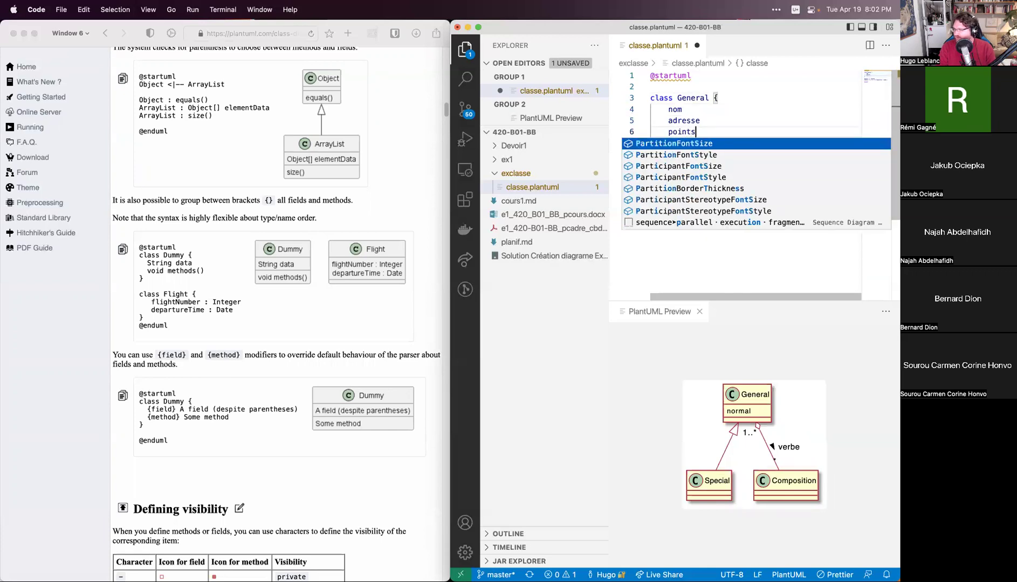
pyautogui.press('Escape')
pyautogui.press('cmd+s')
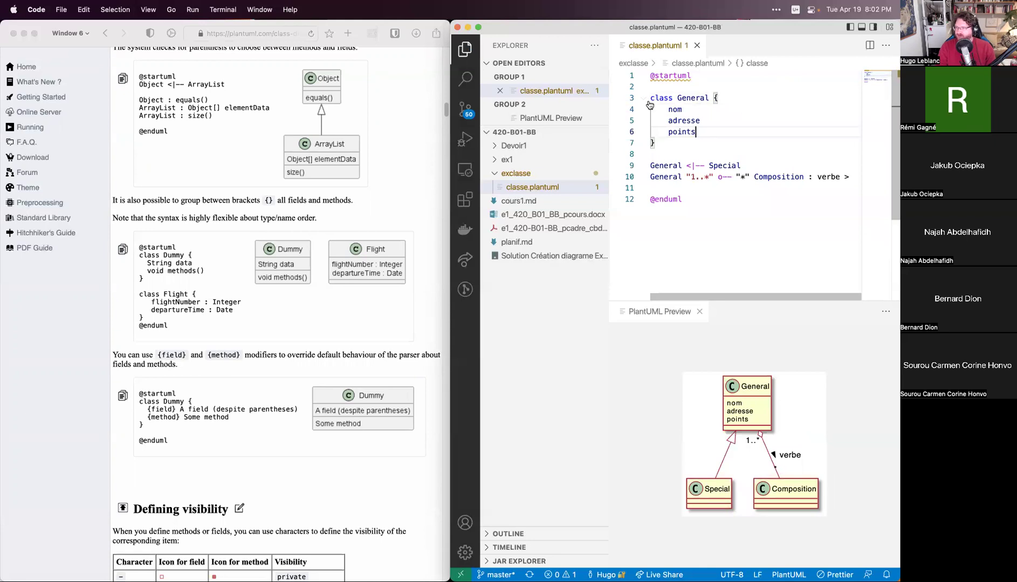
# - Examine the General class block, its attributes, and the references to General in the relations on lines 9 and 10
pyautogui.moveTo(650, 98); pyautogui.dragTo(679, 146)
pyautogui.click(677, 147)
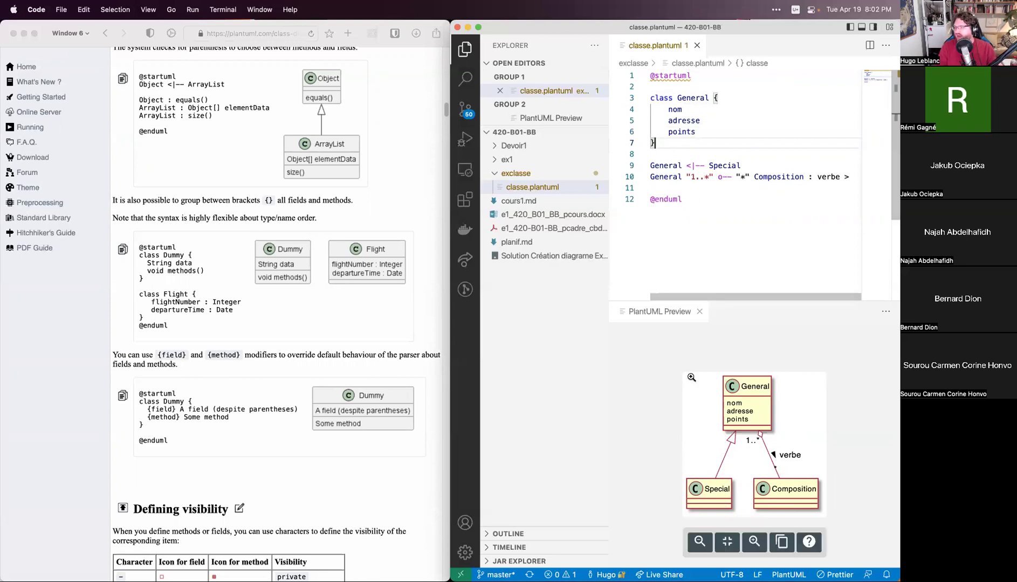
pyautogui.press('Up')
pyautogui.press('Up')
pyautogui.press('Up')
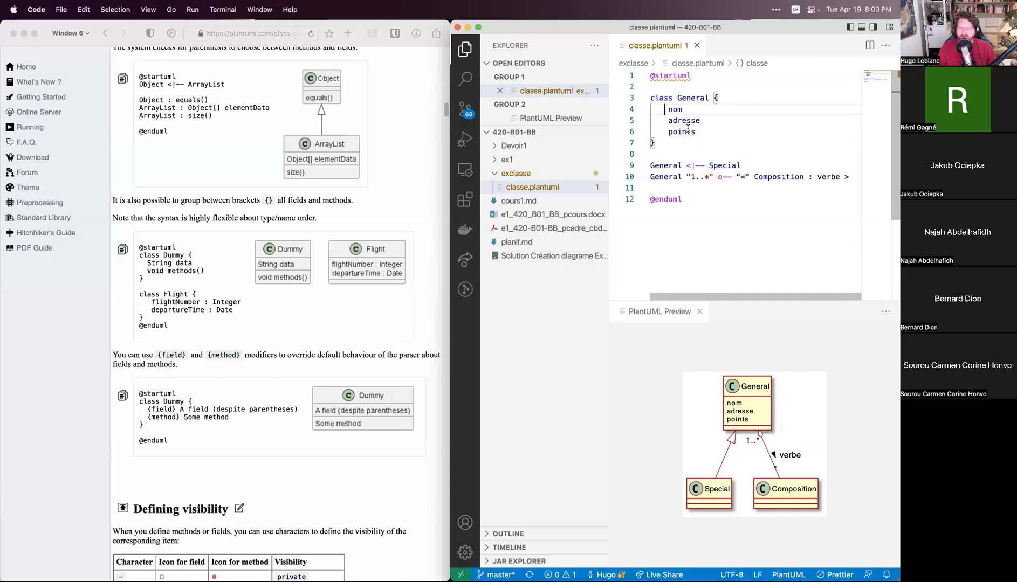
pyautogui.hotkey('shift', 'Down')
pyautogui.hotkey('shift', 'Down')
pyautogui.press('Escape')
pyautogui.moveTo(721, 412)
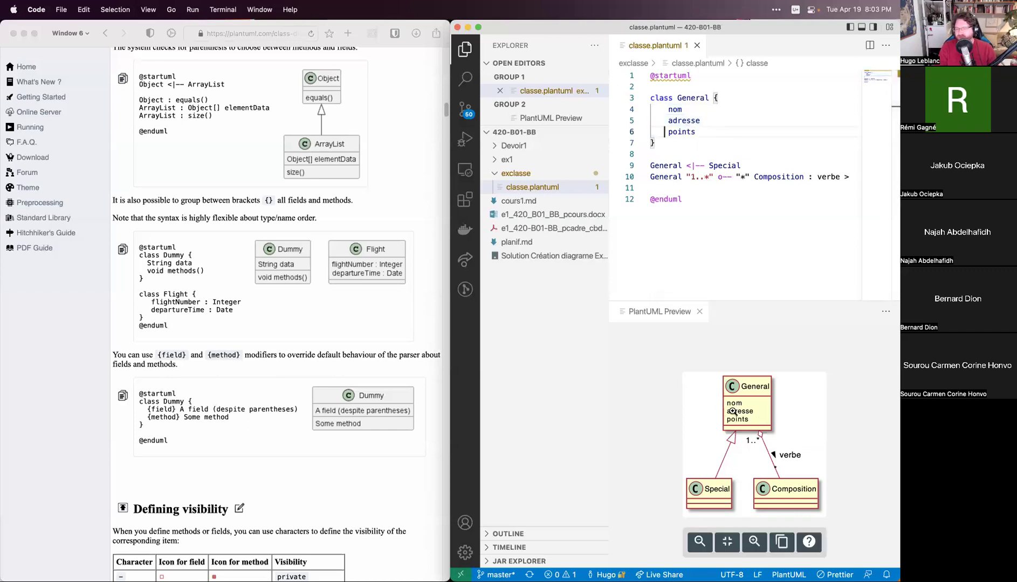
pyautogui.doubleClick(696, 98)
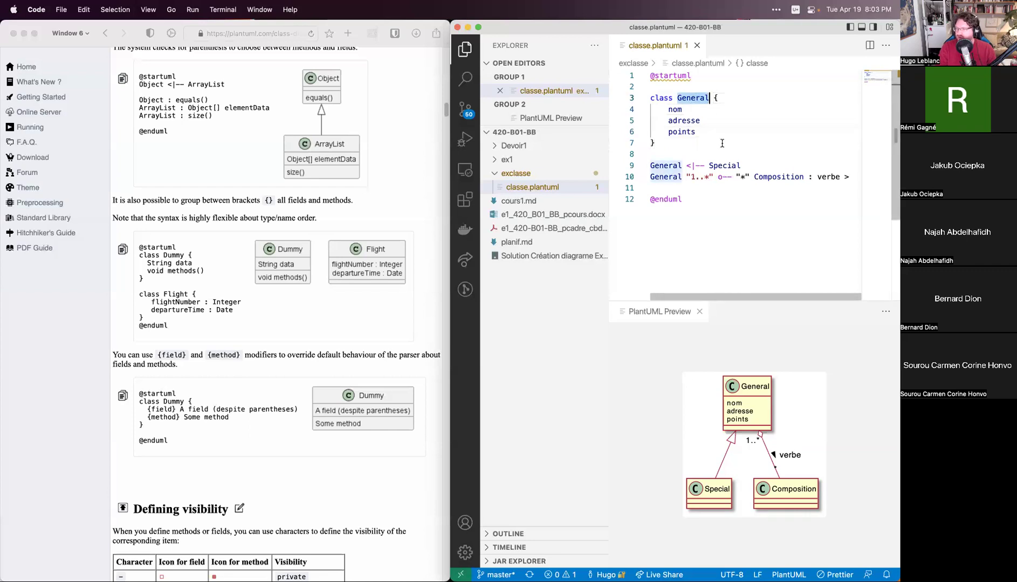
pyautogui.doubleClick(665, 165)
pyautogui.doubleClick(667, 177)
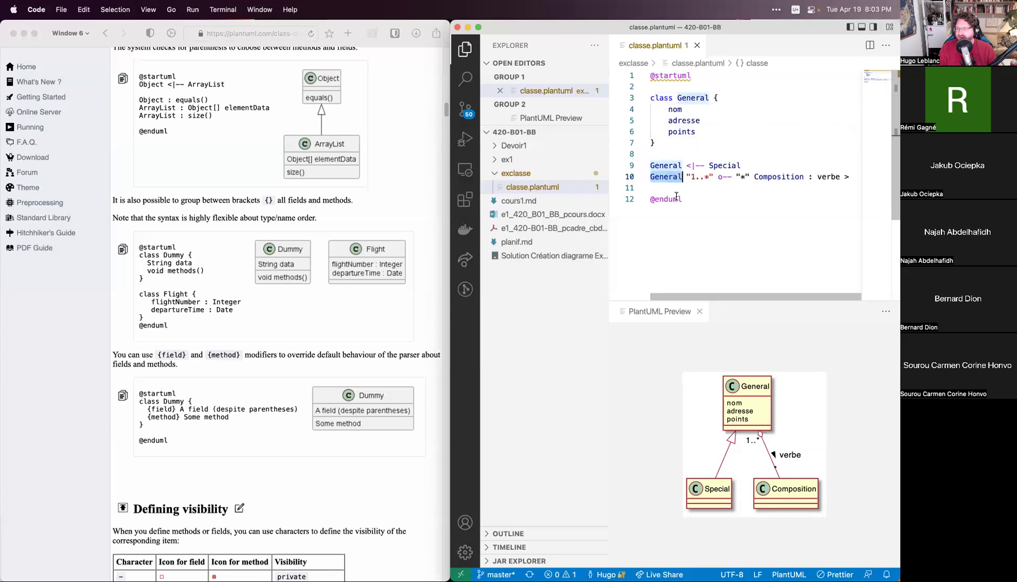
pyautogui.click(674, 187)
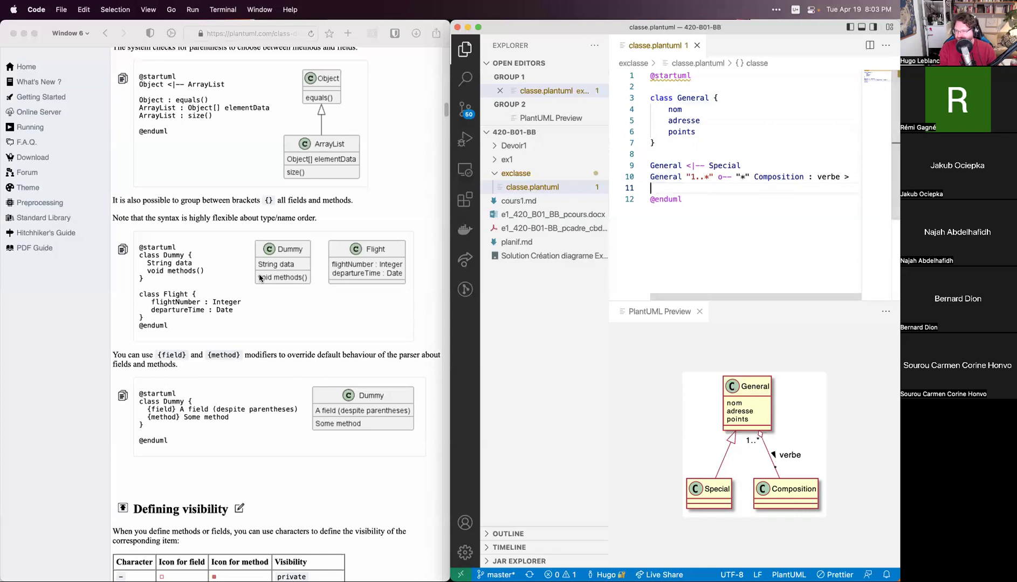
# - Consult the documentation's Abstract and Static section, try the {abstract} modifier before General on line 3, and save the file
pyautogui.scroll(-5, 270, 256)
pyautogui.scroll(-14, 271, 266)
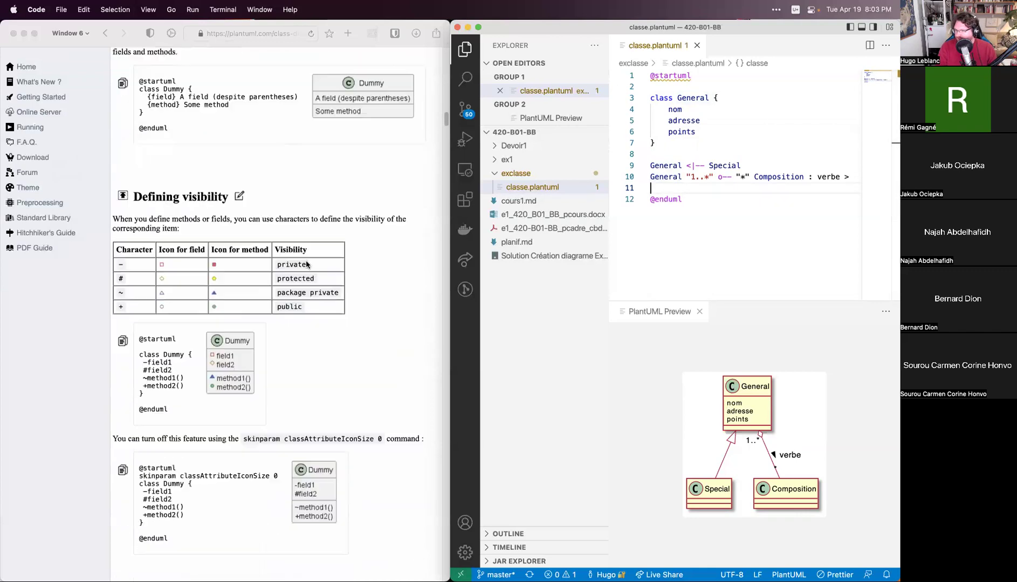
pyautogui.scroll(-2, 348, 275)
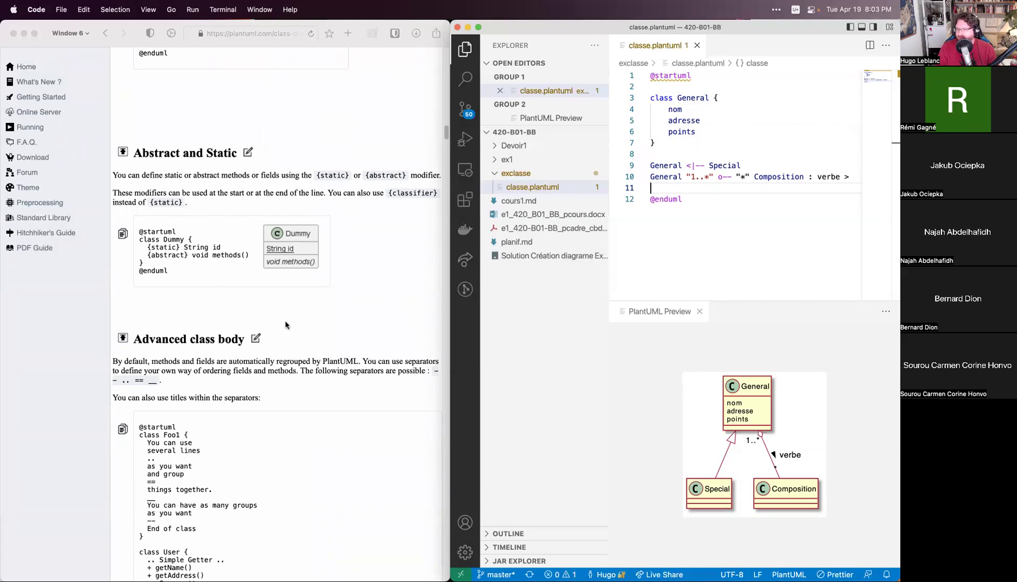
pyautogui.click(274, 301)
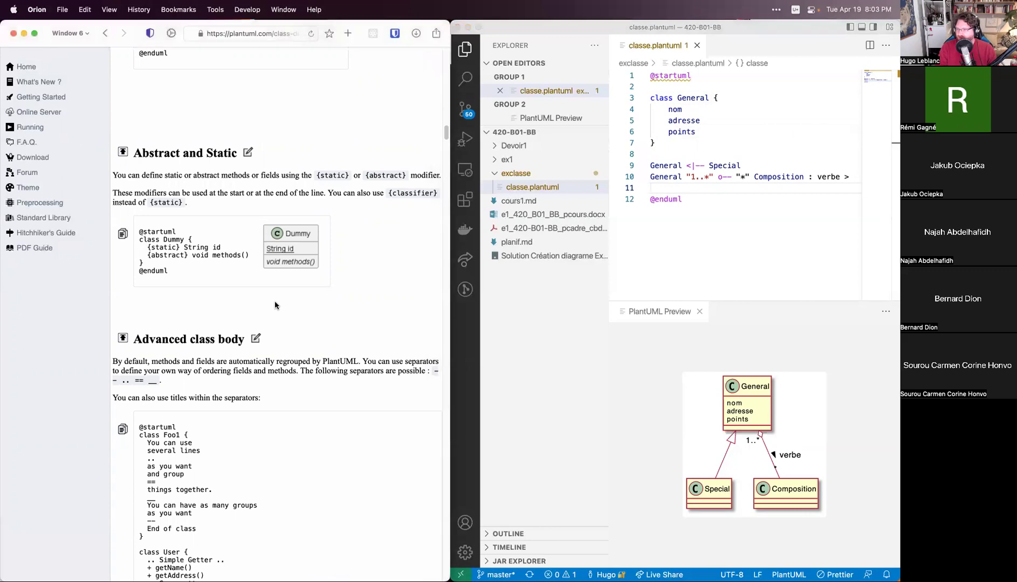
pyautogui.click(709, 97)
pyautogui.press('BackSpace')
pyautogui.write('l')
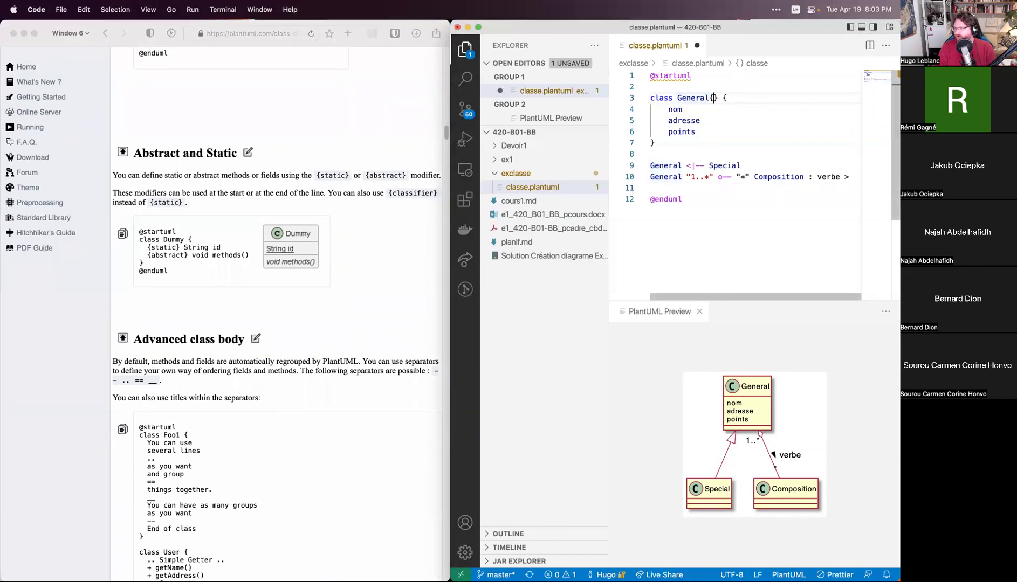
pyautogui.press('BackSpace')
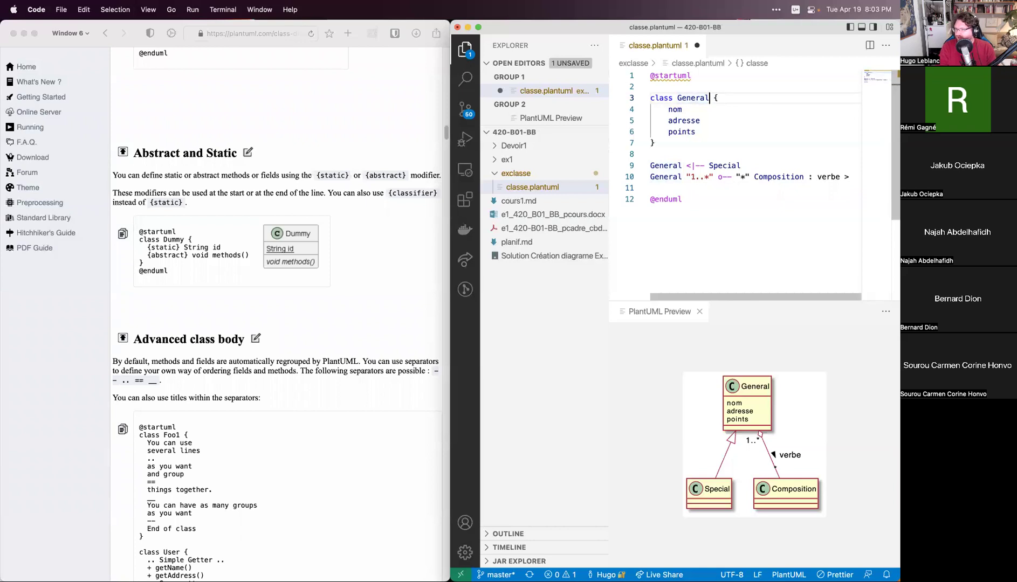
pyautogui.click(700, 97)
pyautogui.write('{abstract}')
pyautogui.press('super+s')
pyautogui.click(716, 132)
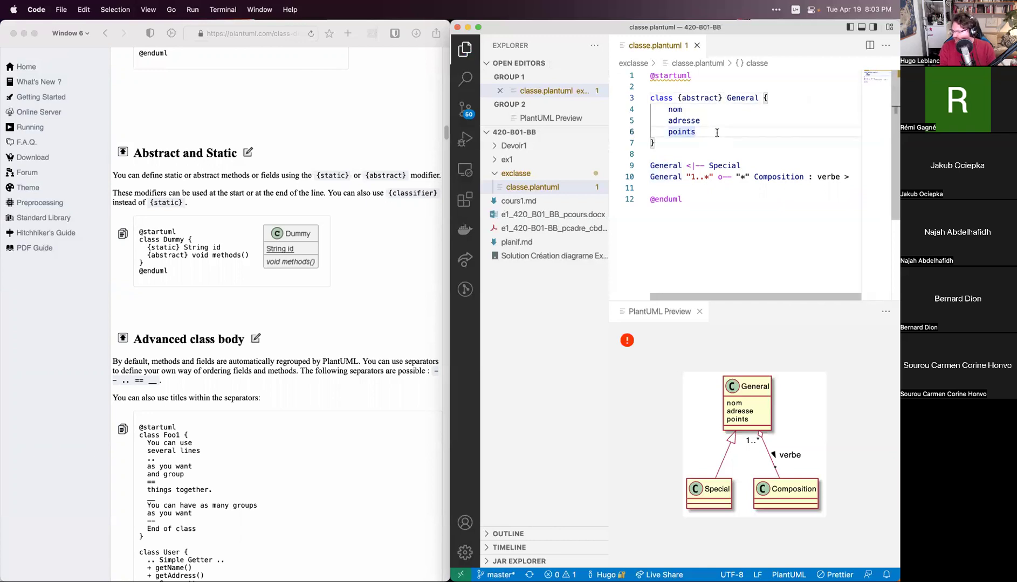
# - Following the documentation's Declaring element section, replace {abstract} with the keyword abstract in front of class General and save the file
pyautogui.scroll(20, 396, 260)
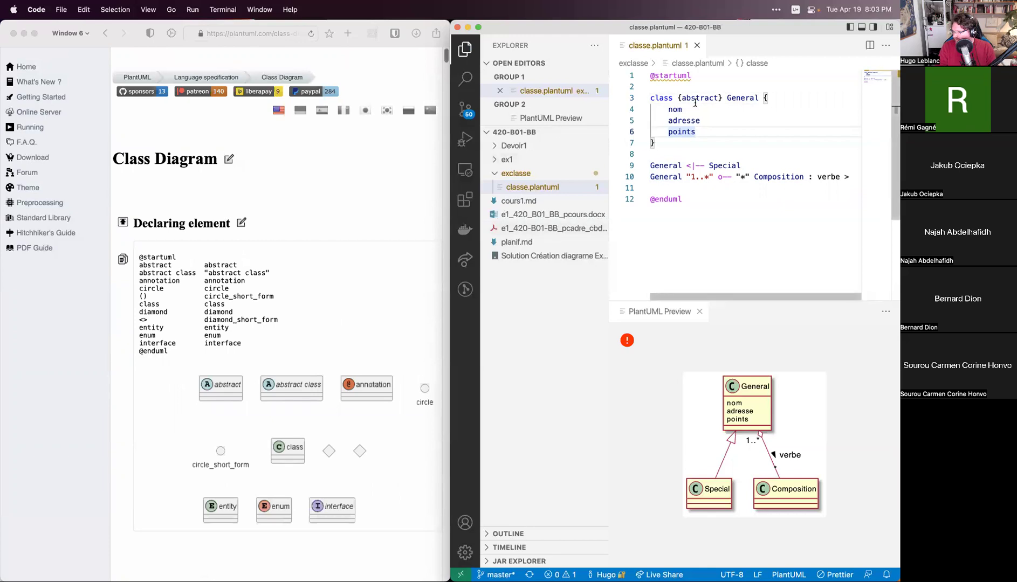
pyautogui.moveTo(724, 95); pyautogui.dragTo(678, 97)
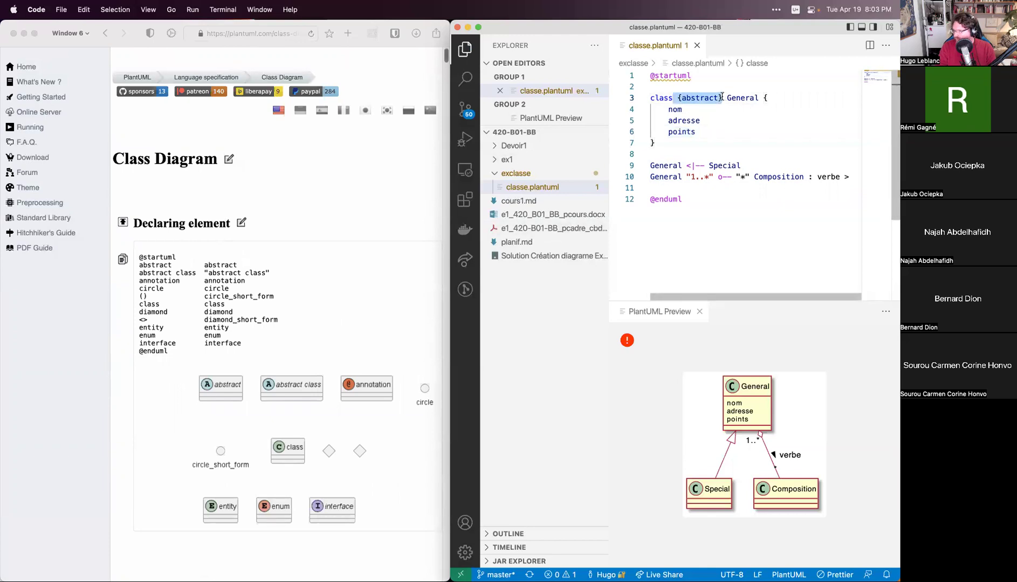
pyautogui.press('BackSpace')
pyautogui.press('Left')
pyautogui.press('Left')
pyautogui.press('Left')
pyautogui.press('Left')
pyautogui.write('a')
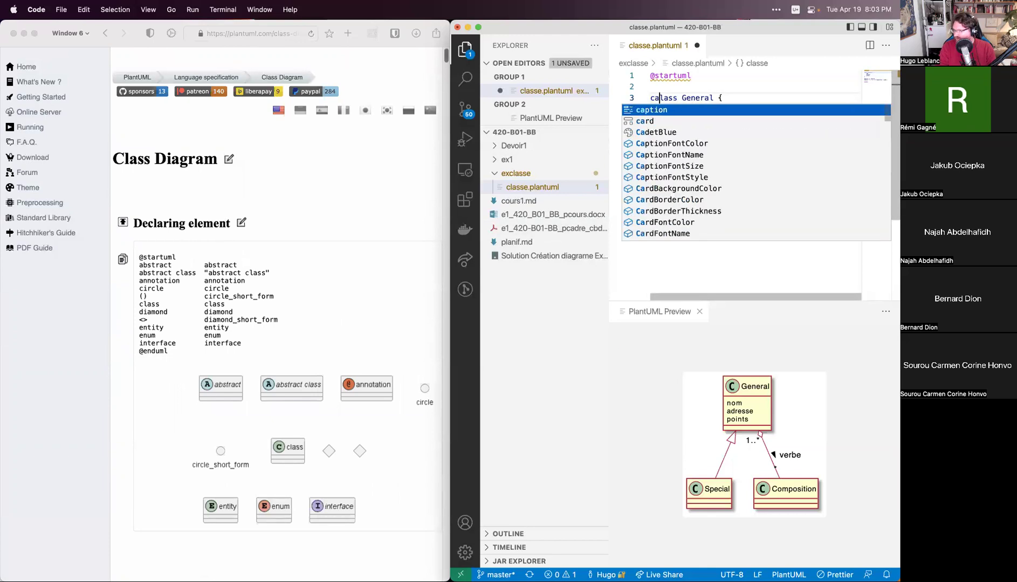
pyautogui.press('BackSpace')
pyautogui.press('Left')
pyautogui.write('abstract')
pyautogui.press('super+s')
pyautogui.click(732, 124)
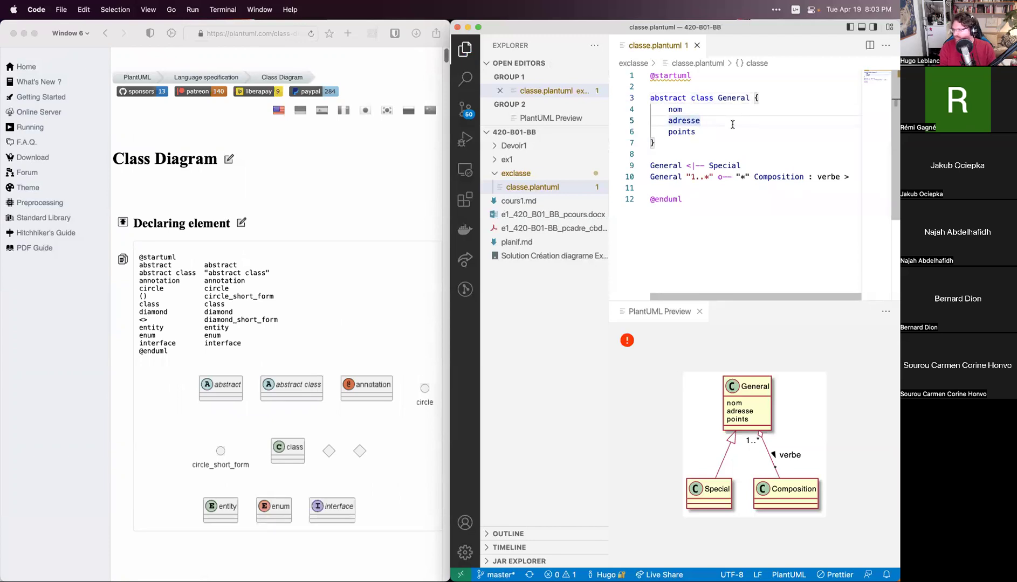
pyautogui.moveTo(736, 380)
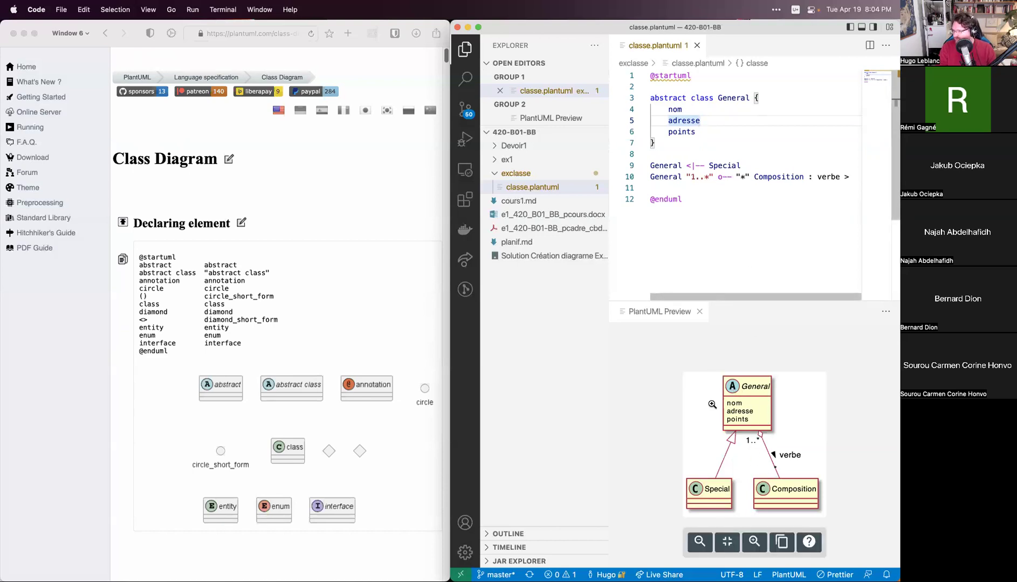
# - Remove the abstract keyword in front of class General on line 3
pyautogui.click(707, 154)
pyautogui.moveTo(687, 99); pyautogui.dragTo(621, 99)
pyautogui.press('BackSpace')
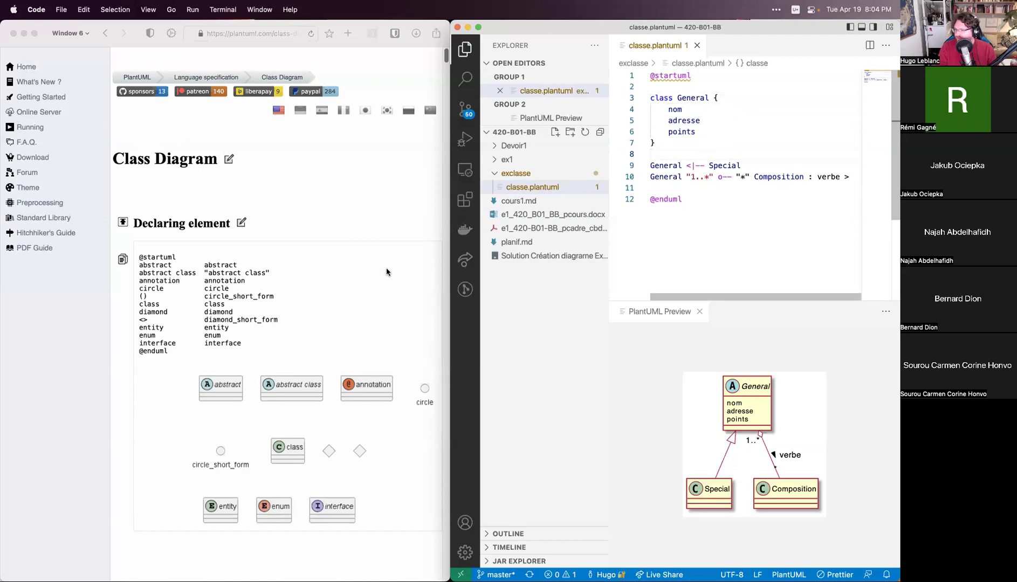
# - Browse the class diagram documentation down to the Abstract class and interface section
pyautogui.click(386, 272)
pyautogui.scroll(-20, 323, 275)
pyautogui.scroll(-15, 300, 277)
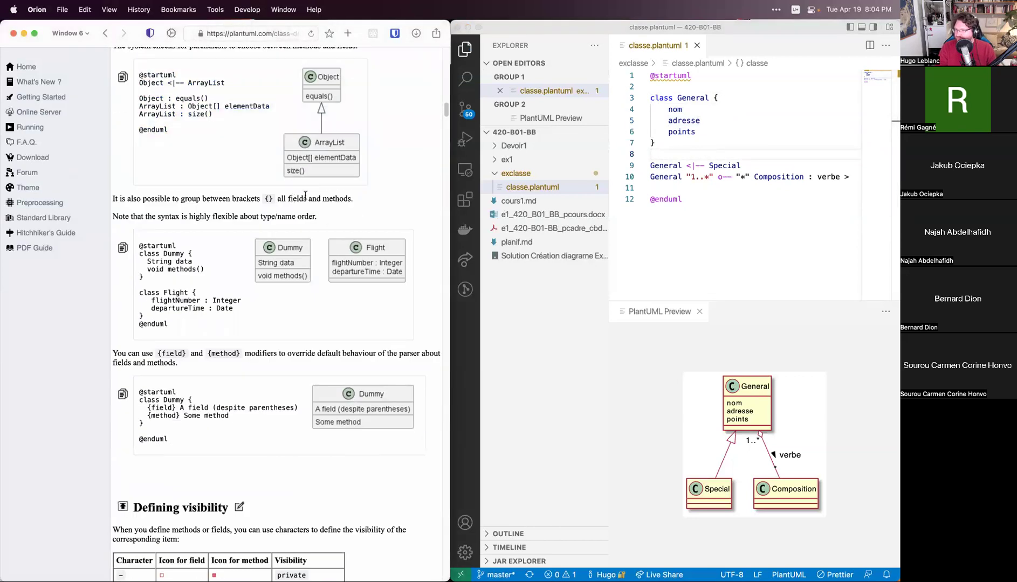
pyautogui.scroll(-15, 302, 216)
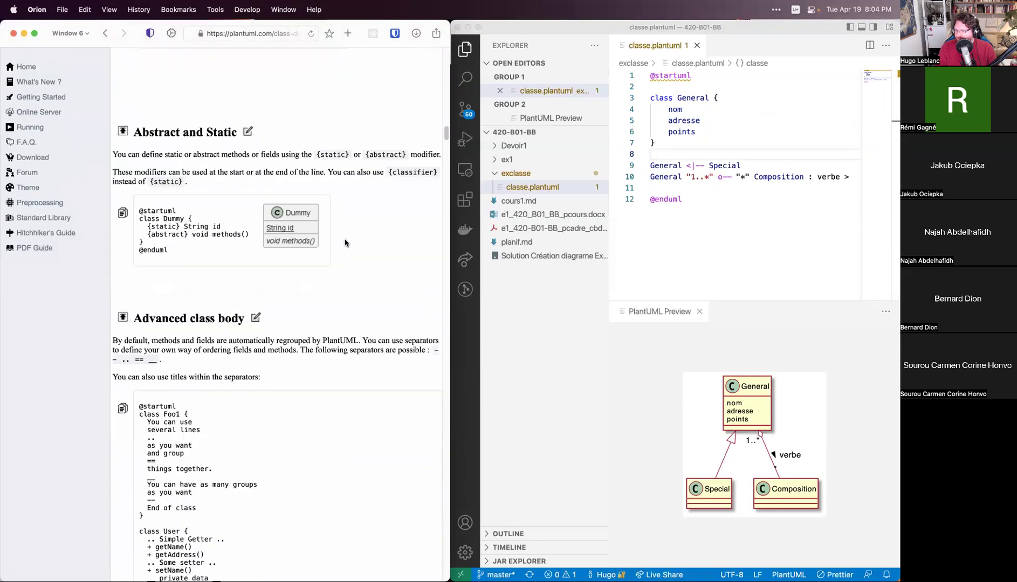
pyautogui.scroll(-10, 302, 231)
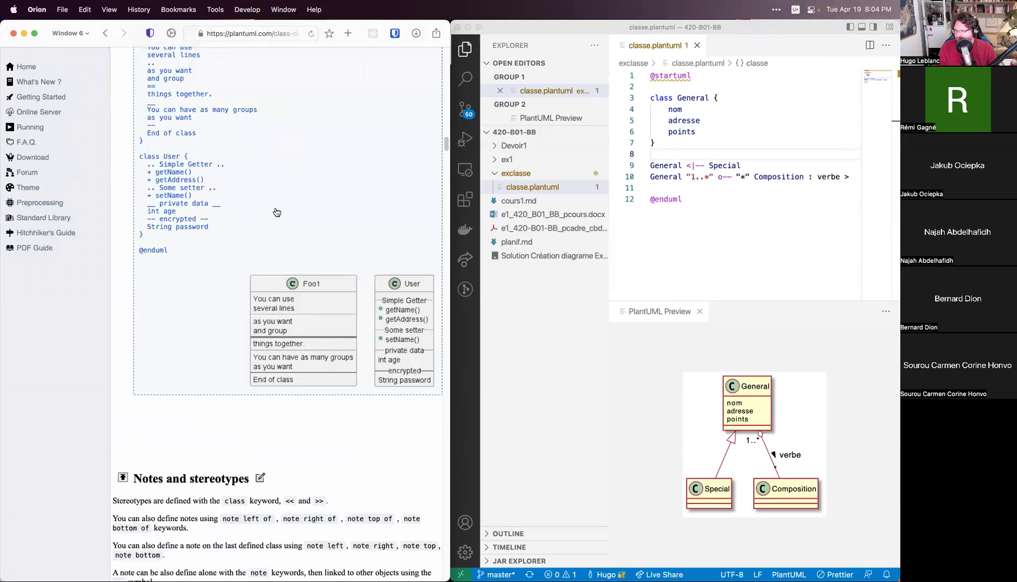
pyautogui.scroll(-15, 277, 213)
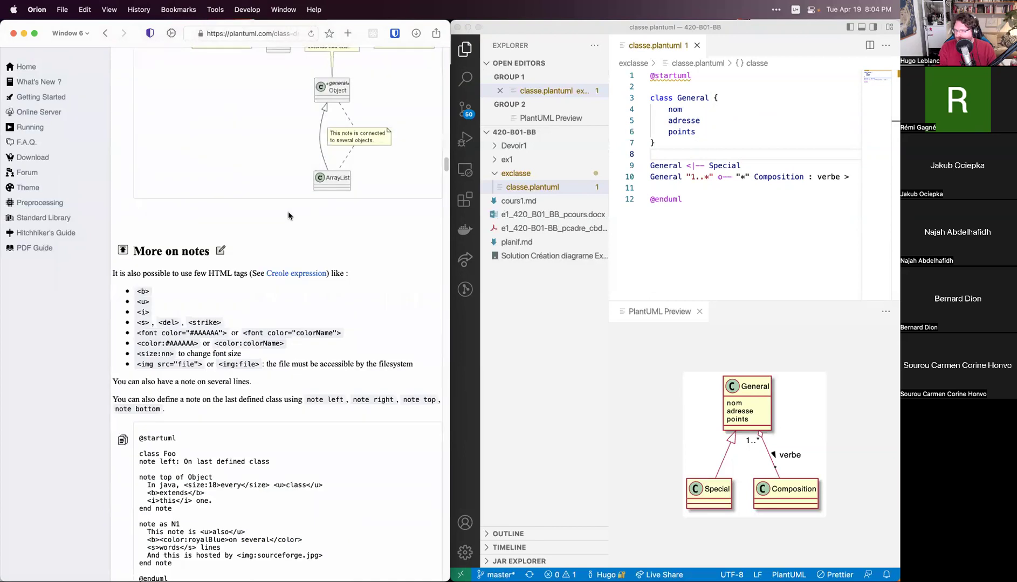
pyautogui.scroll(-15, 289, 213)
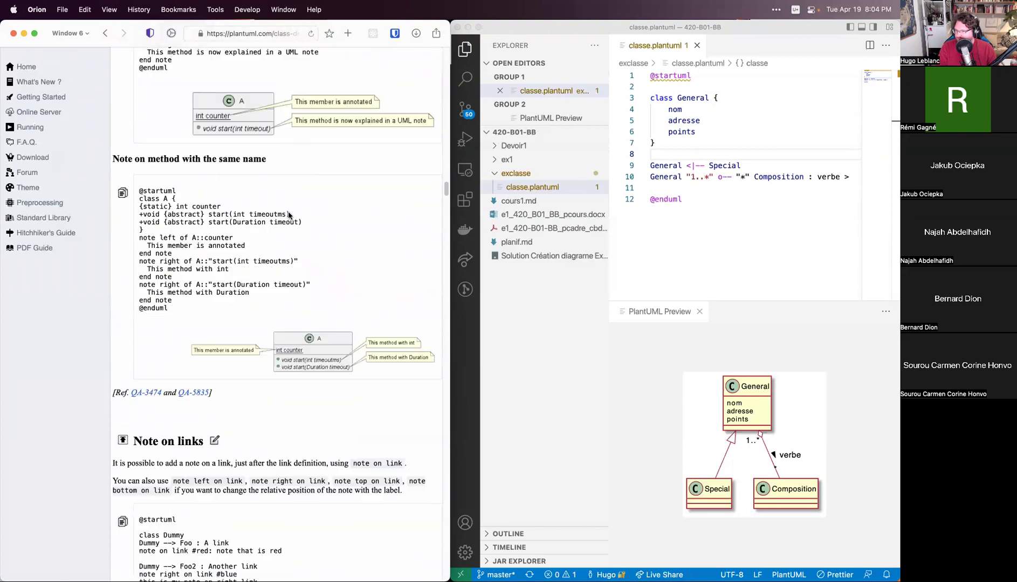
pyautogui.scroll(-15, 291, 216)
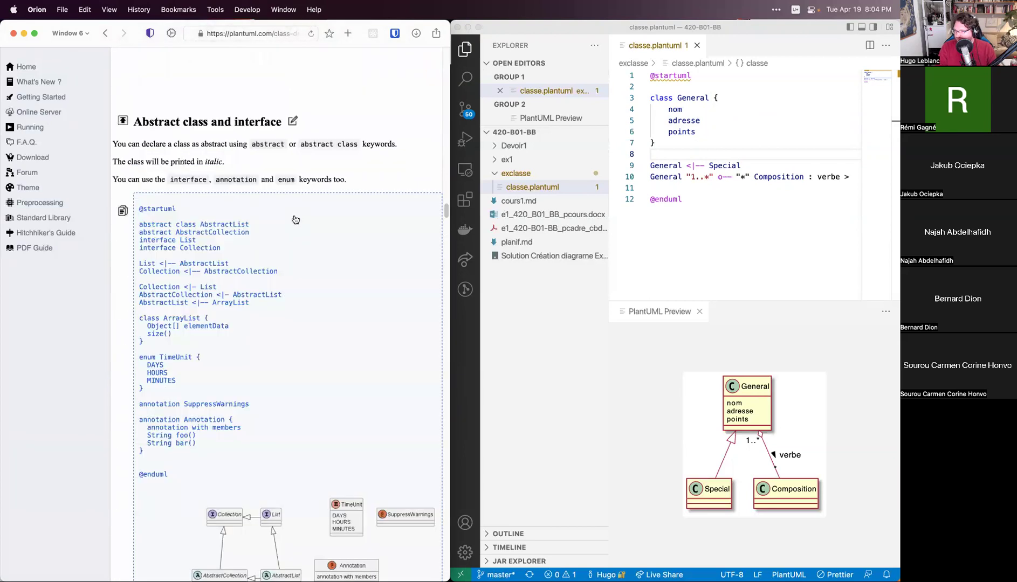
# - Browse the class diagram documentation from Abstract class and interface down to the Association classes section
pyautogui.scroll(-15, 295, 219)
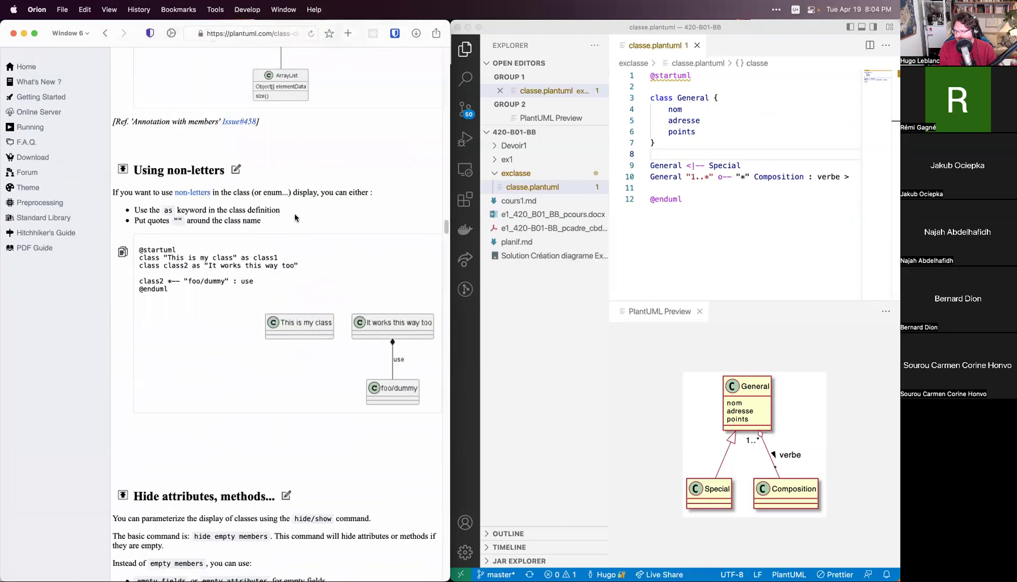
pyautogui.scroll(-15, 295, 220)
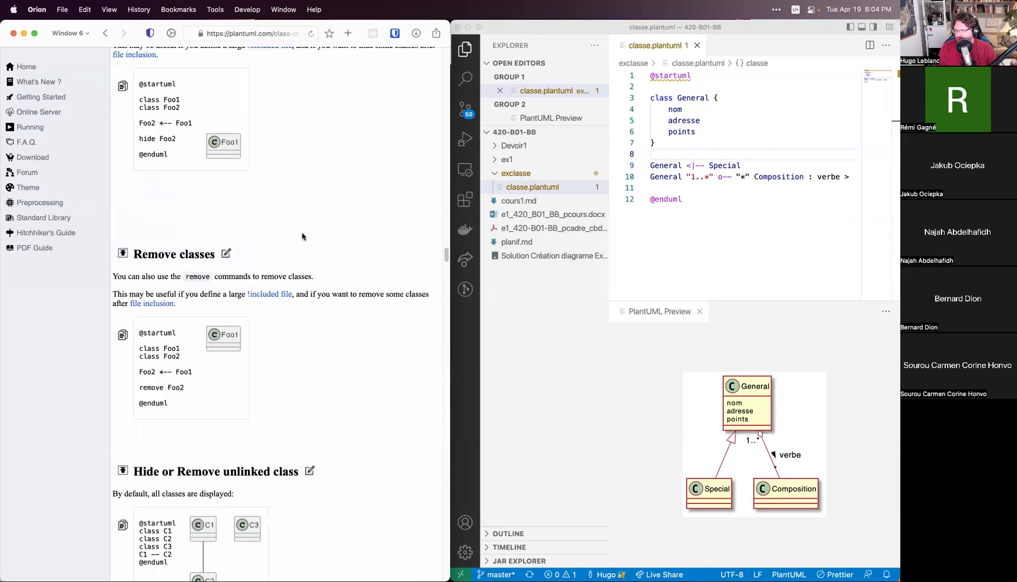
pyautogui.scroll(-15, 308, 236)
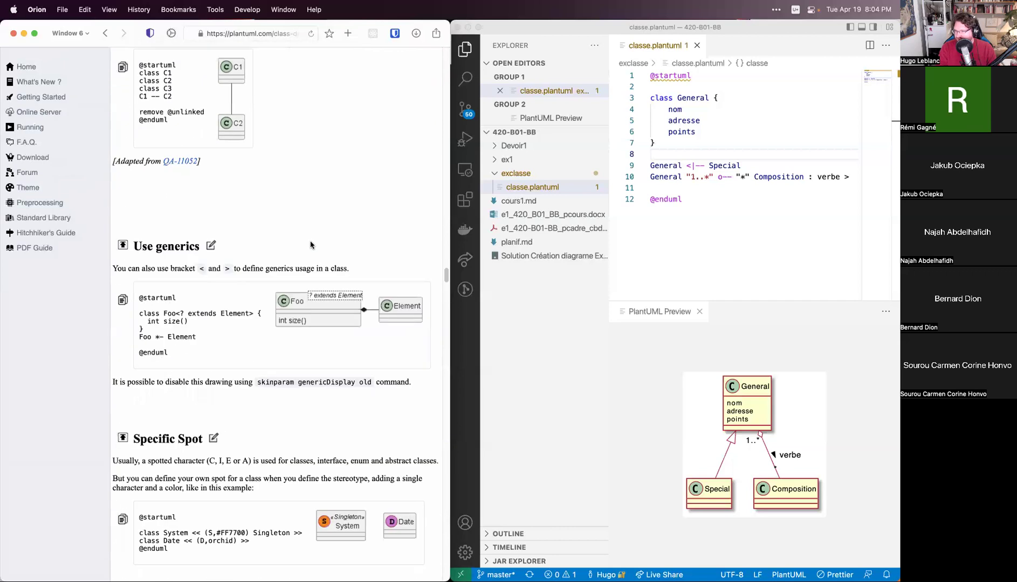
pyautogui.scroll(-15, 294, 241)
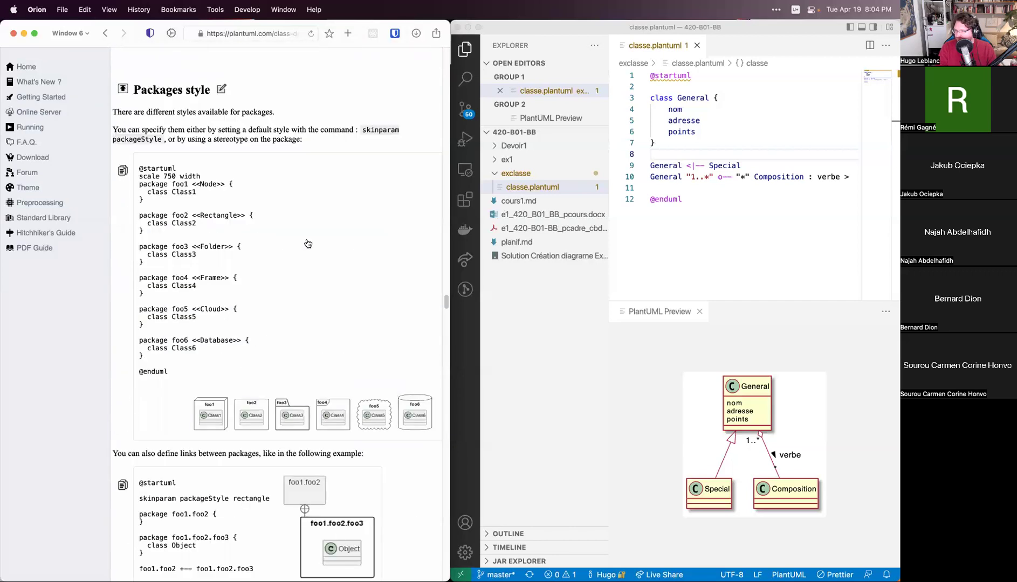
pyautogui.scroll(-20, 311, 241)
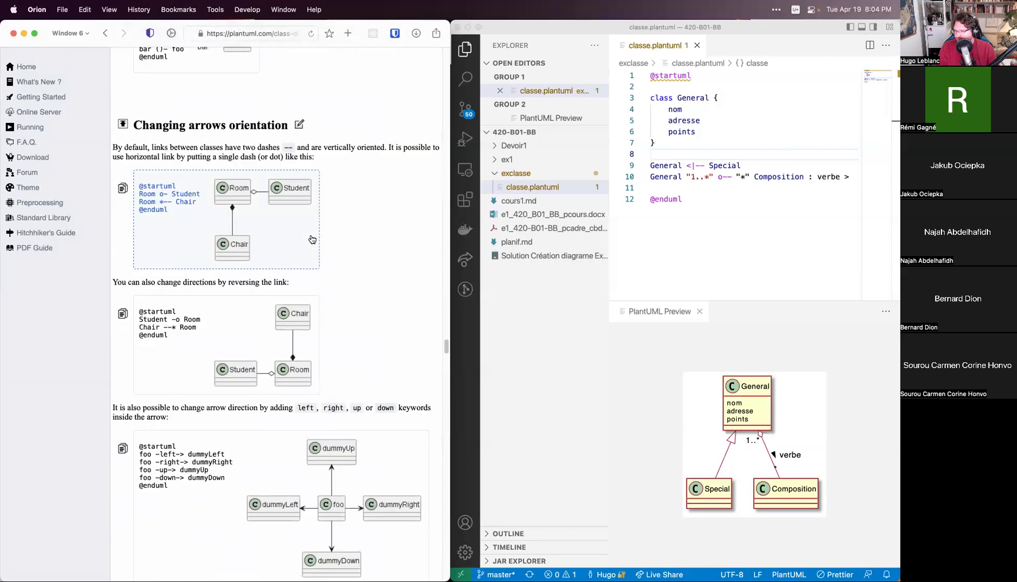
pyautogui.scroll(-12, 345, 246)
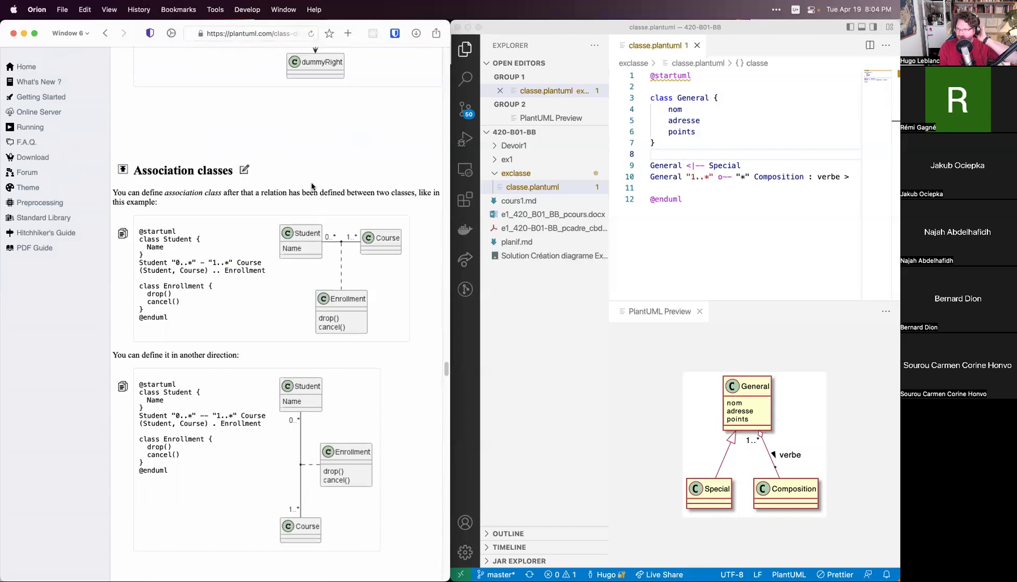
# - Add the relation Composition -- Autre on line 12 of classe.plantuml, below the General–Composition relation
pyautogui.click(701, 188)
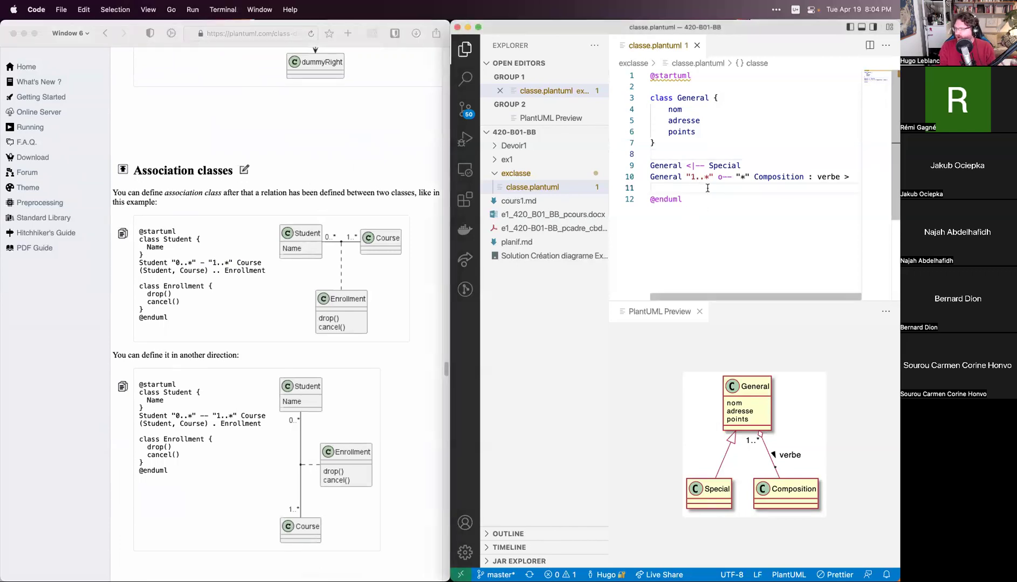
pyautogui.moveTo(667, 178); pyautogui.dragTo(785, 177)
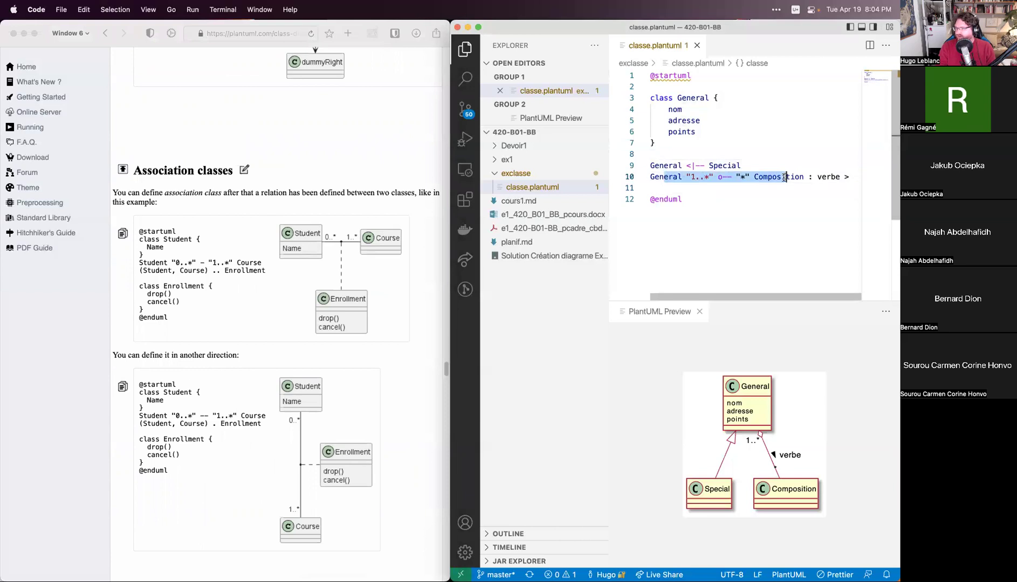
pyautogui.click(725, 189)
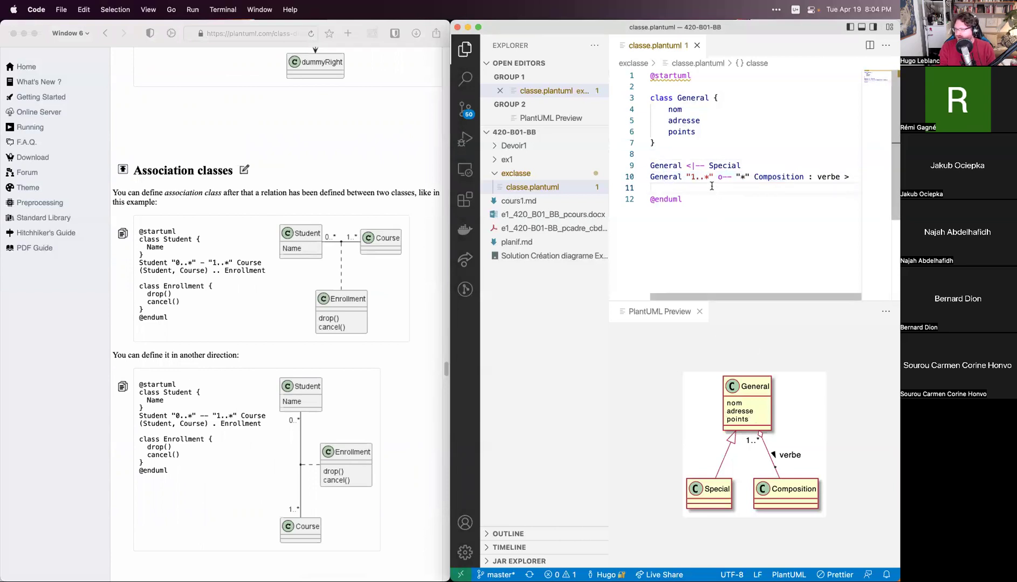
pyautogui.press('Return')
pyautogui.press('Return')
pyautogui.press('Up')
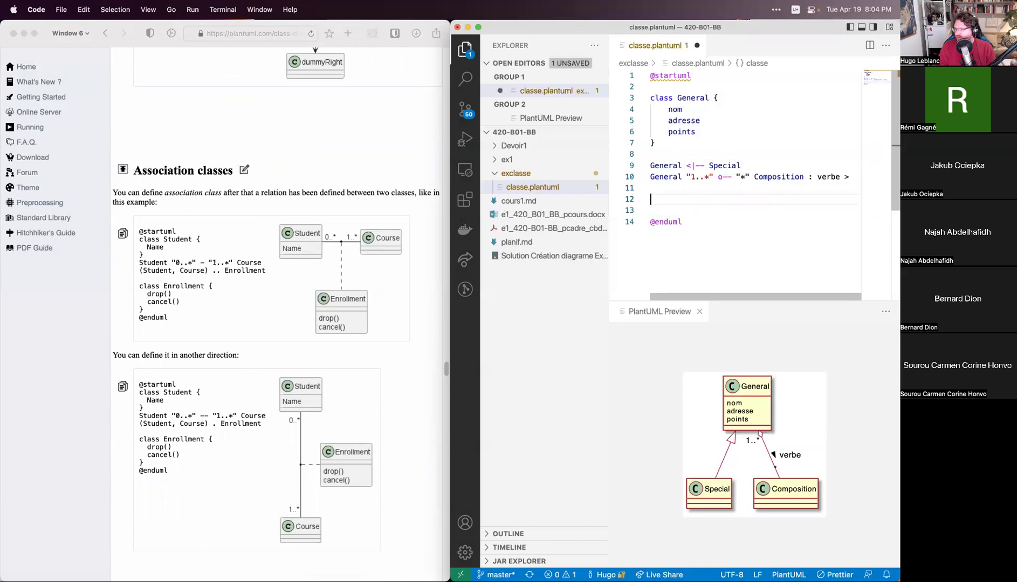
pyautogui.write('Compositoin')
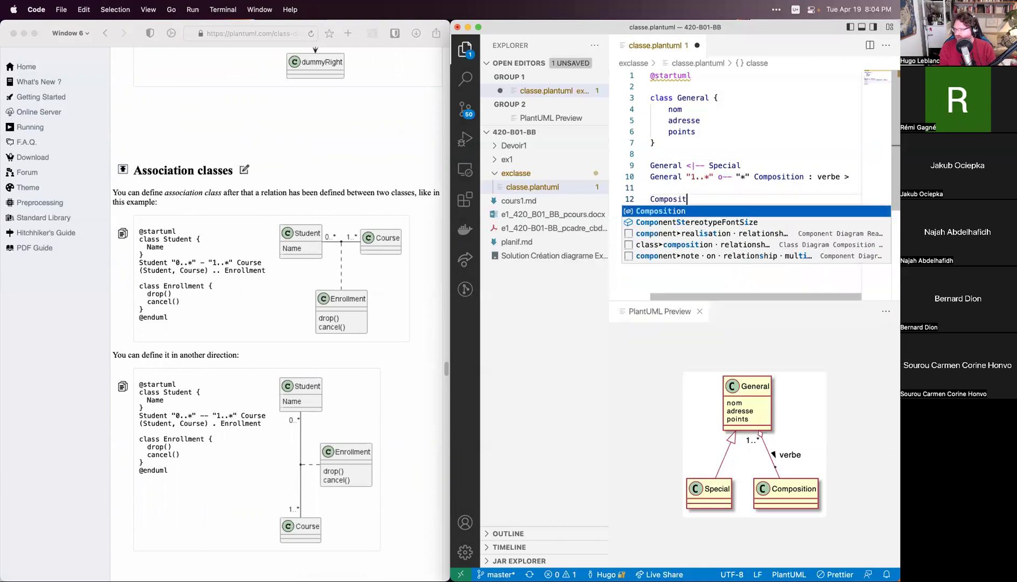
pyautogui.press('BackSpace')
pyautogui.press('BackSpace')
pyautogui.press('BackSpace')
pyautogui.write('ion ')
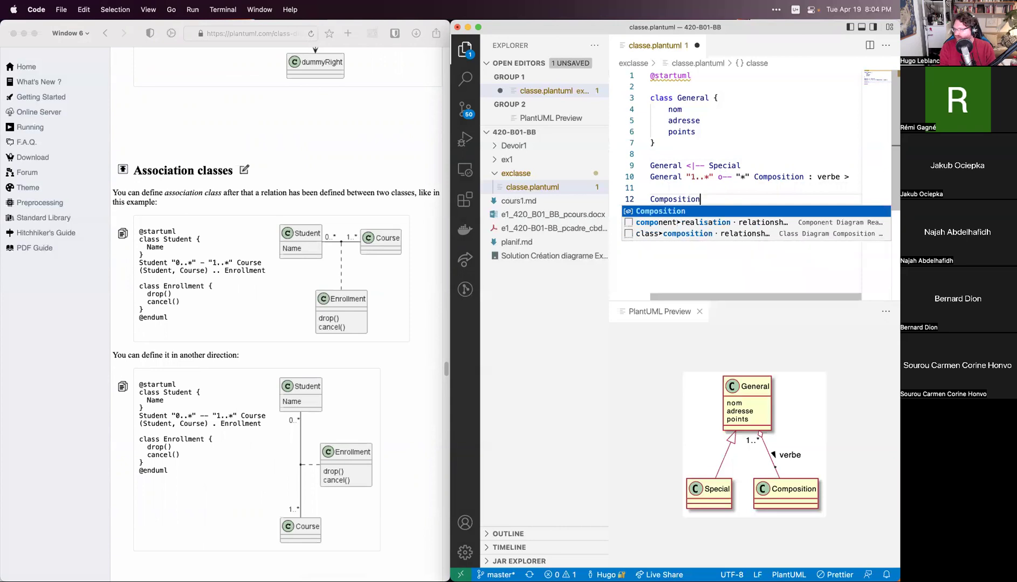
pyautogui.write('-- ')
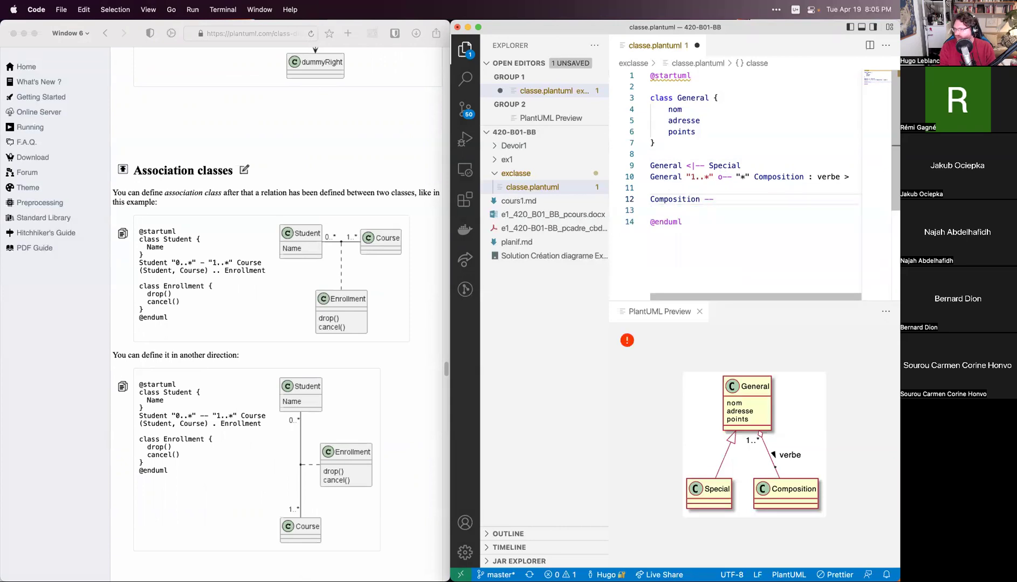
pyautogui.write('Autre')
pyautogui.press('Escape')
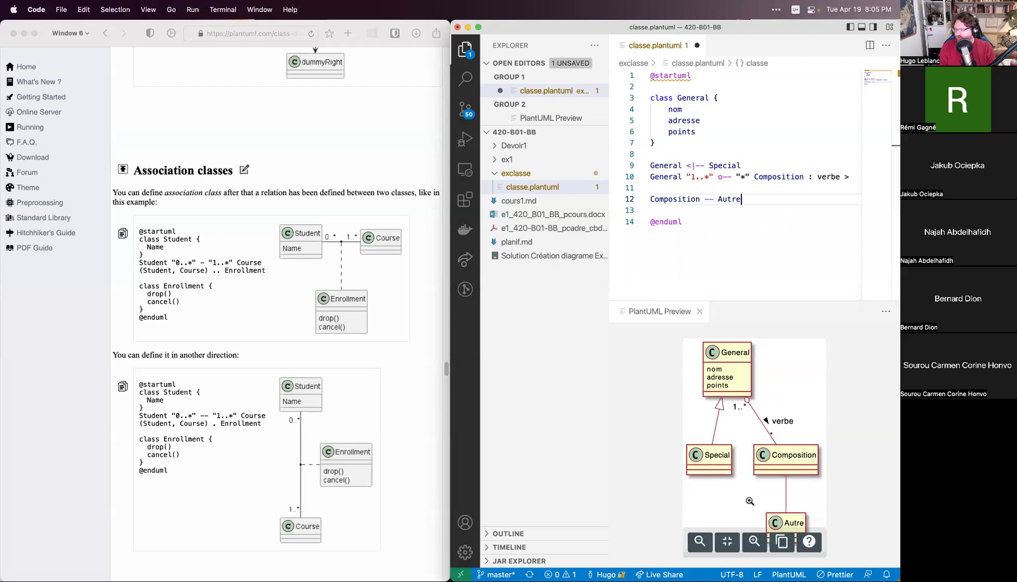
# - Declare an association class on line 13 with (Compoistion, Autre) .. Association, correcting the spelling of Association, and save the file
pyautogui.press('Return')
pyautogui.write('(')
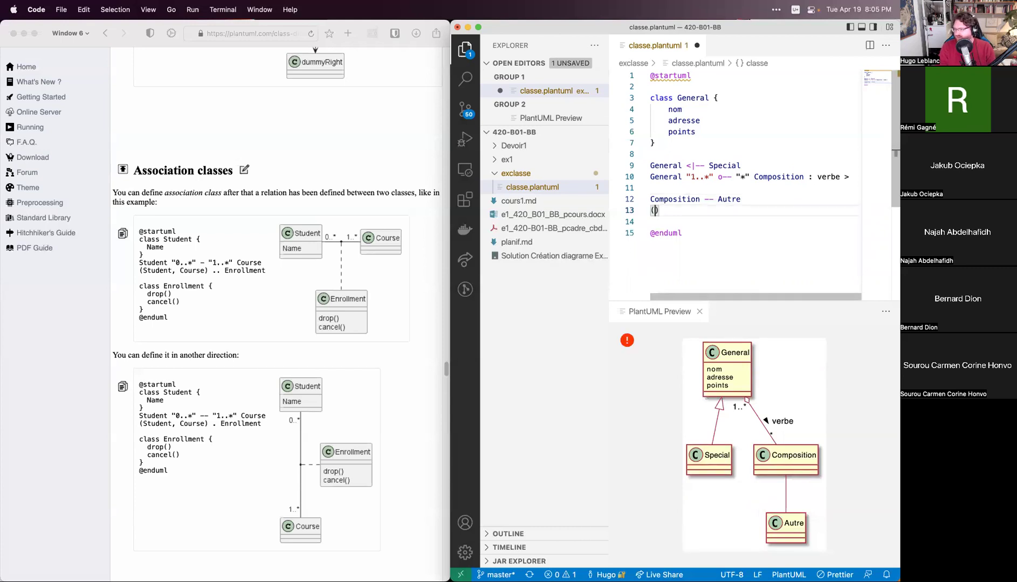
pyautogui.write('Compoi')
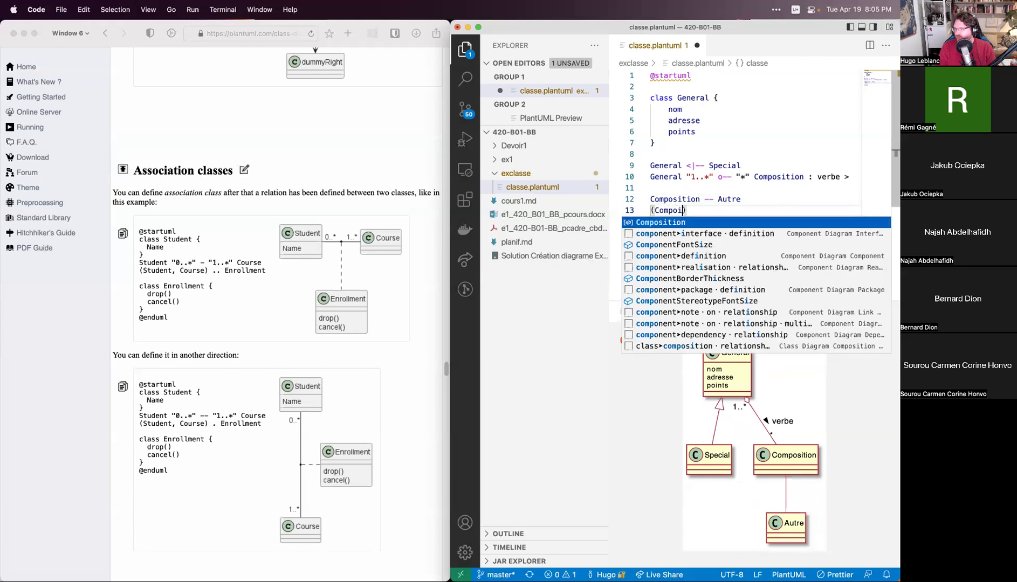
pyautogui.write('stion, Autre)')
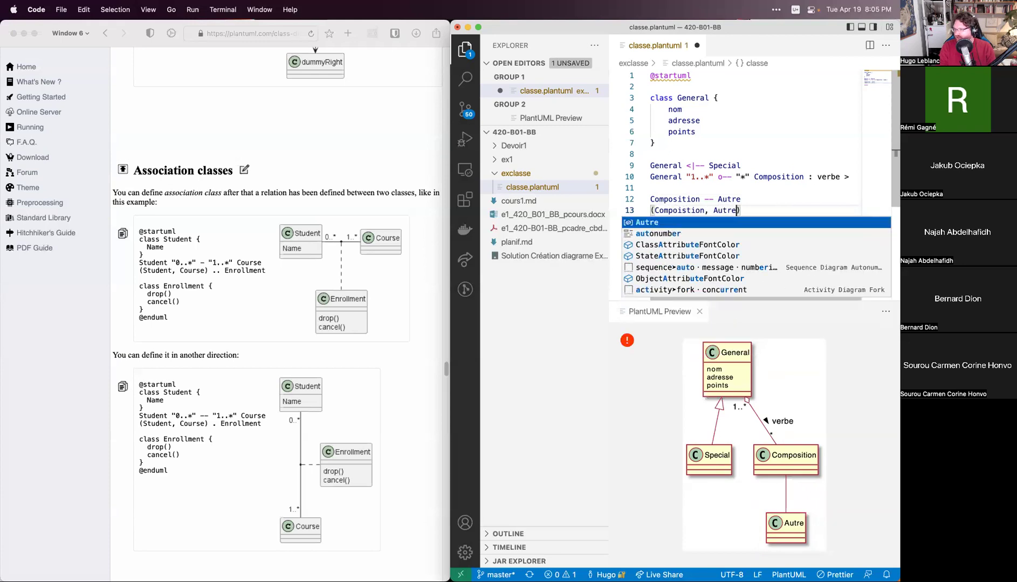
pyautogui.write(' .. Association')
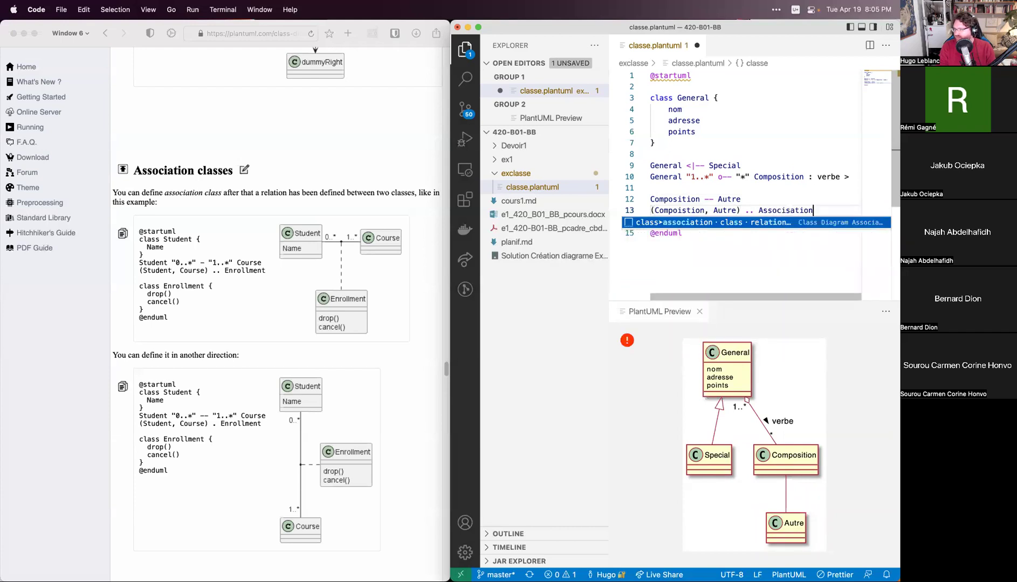
pyautogui.press('super+s')
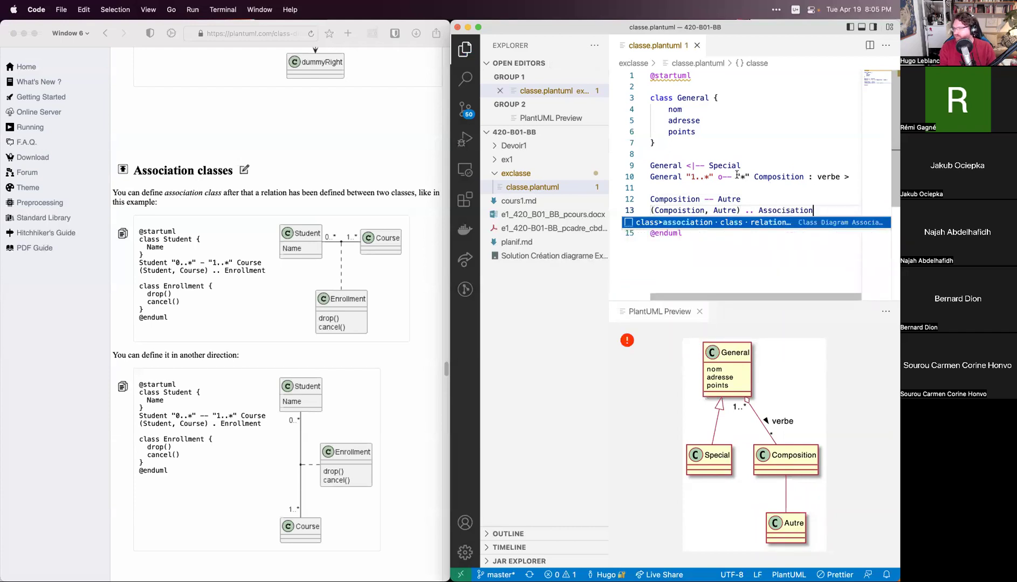
pyautogui.doubleClick(776, 211)
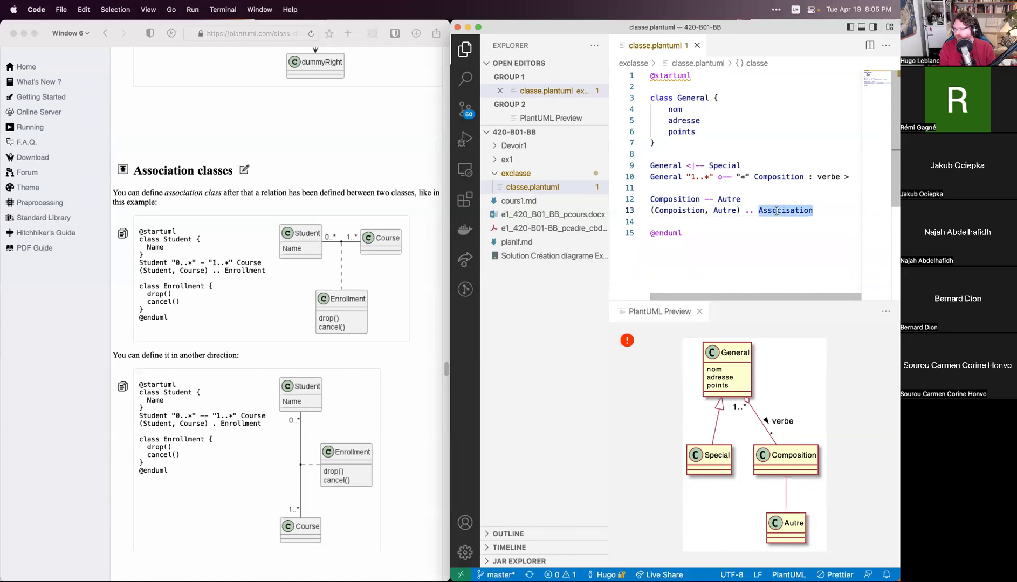
pyautogui.write('Associ')
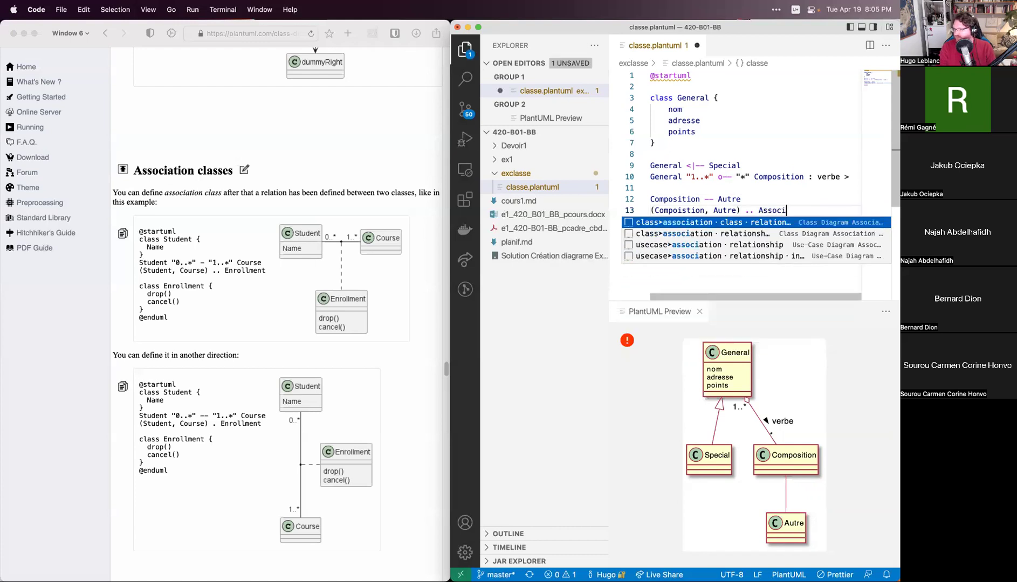
pyautogui.write('ation')
pyautogui.press('super+s')
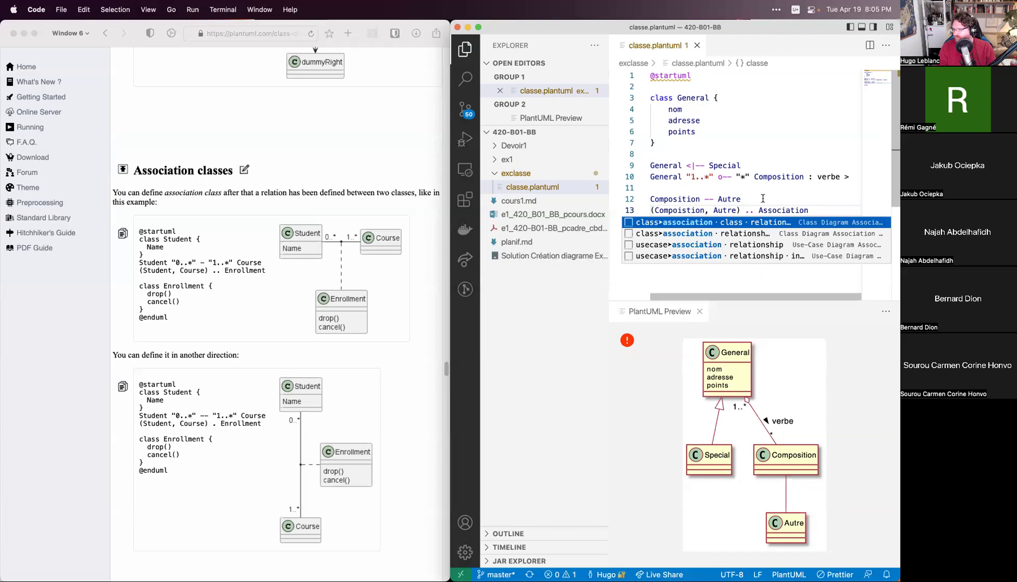
# - Correct the misspelled class name to Composition in the association line 13 and check the diagram preview down to class Autre
pyautogui.click(742, 184)
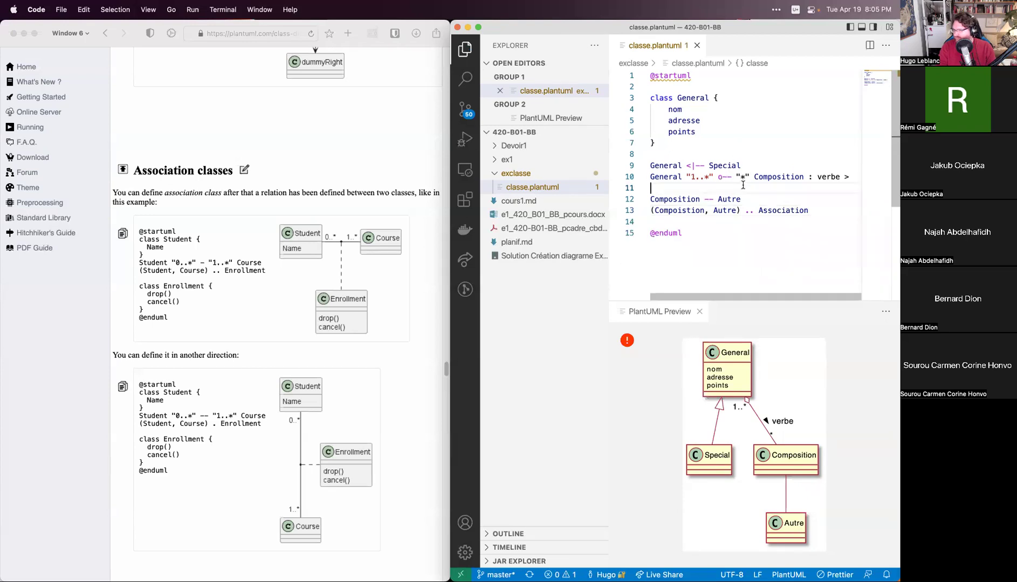
pyautogui.click(715, 231)
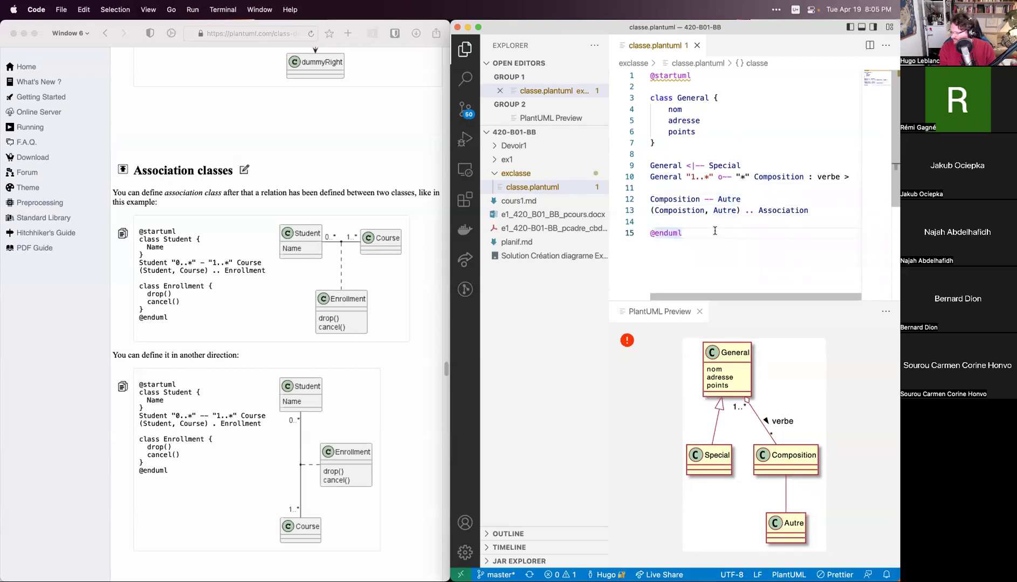
pyautogui.doubleClick(678, 199)
pyautogui.click(705, 192)
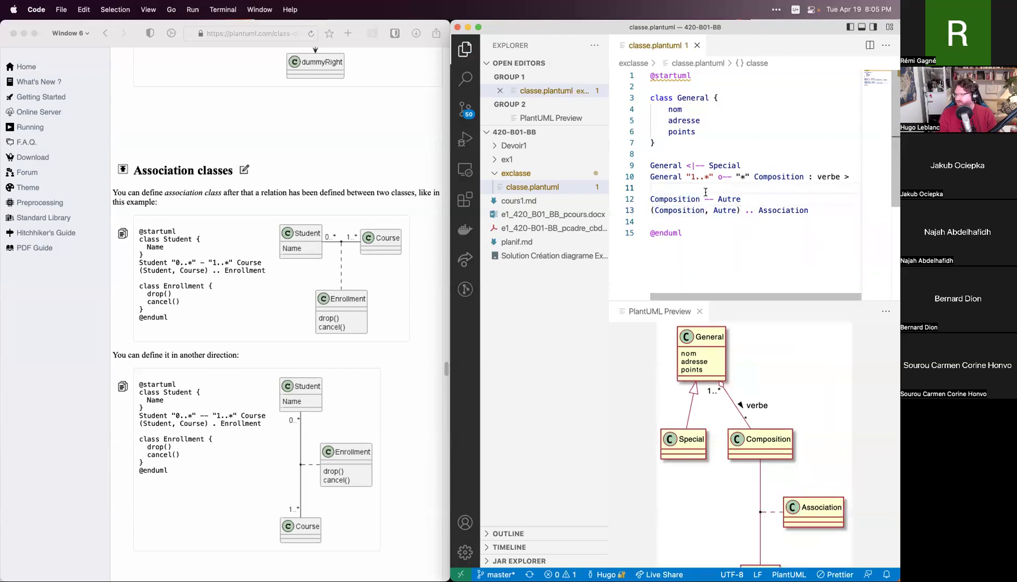
pyautogui.scroll(-2, 755, 458)
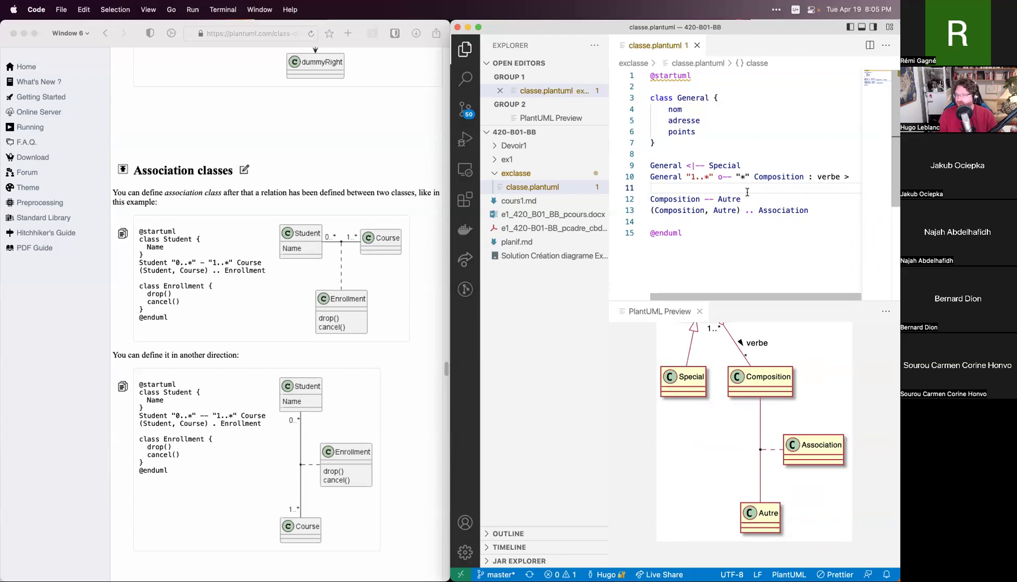
pyautogui.click(239, 36)
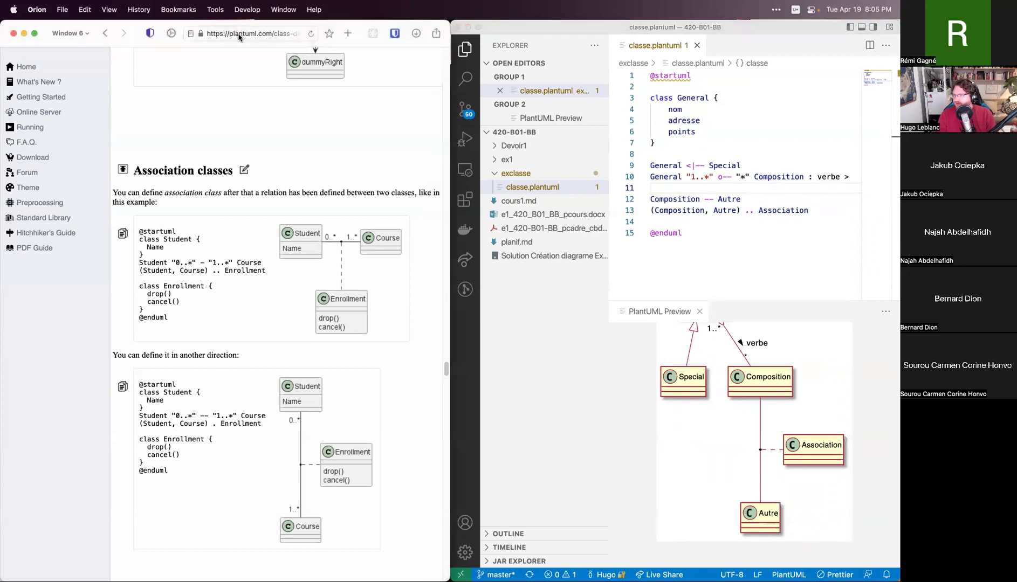
pyautogui.click(244, 33)
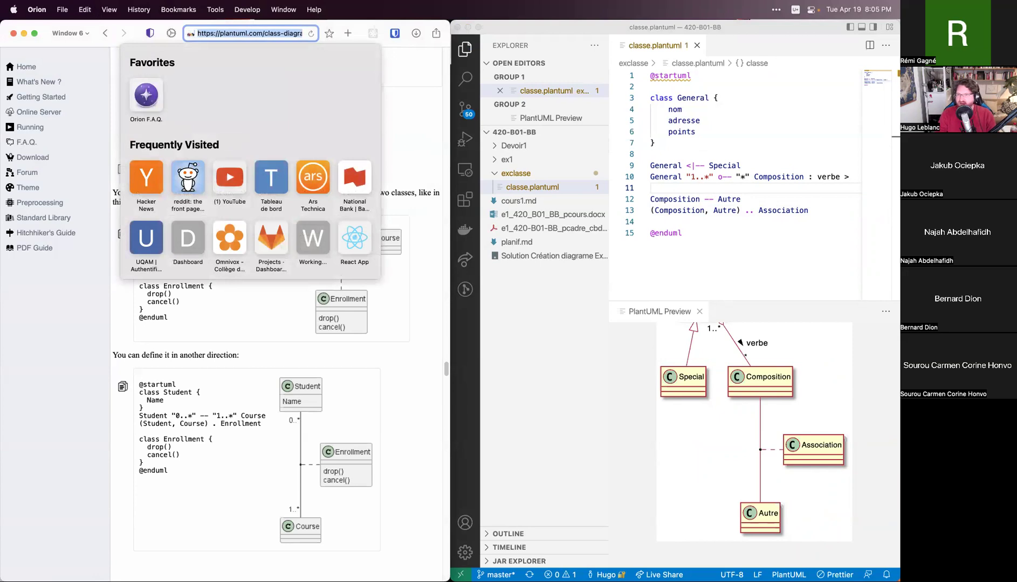
pyautogui.press('Escape')
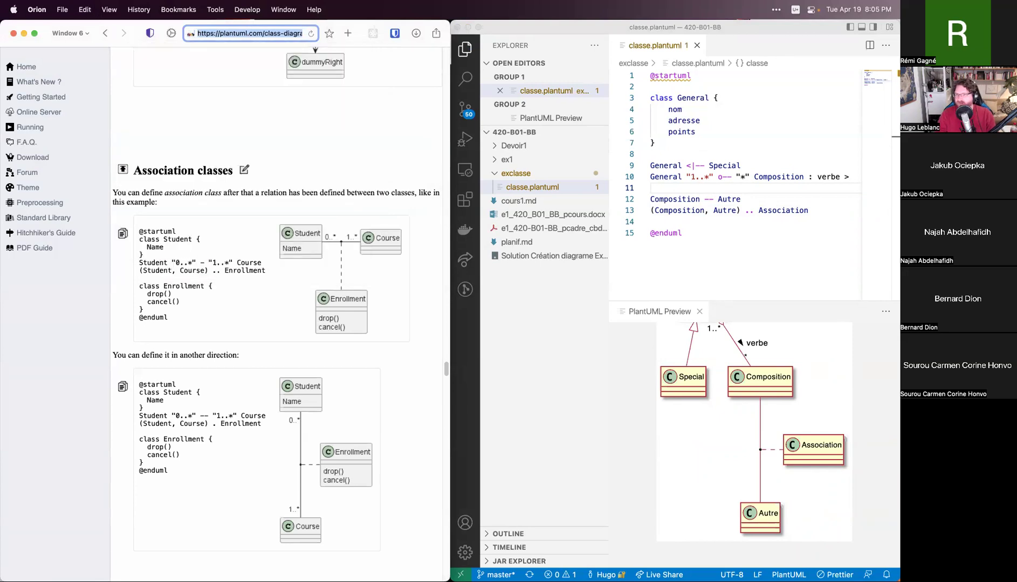
pyautogui.click(418, 159)
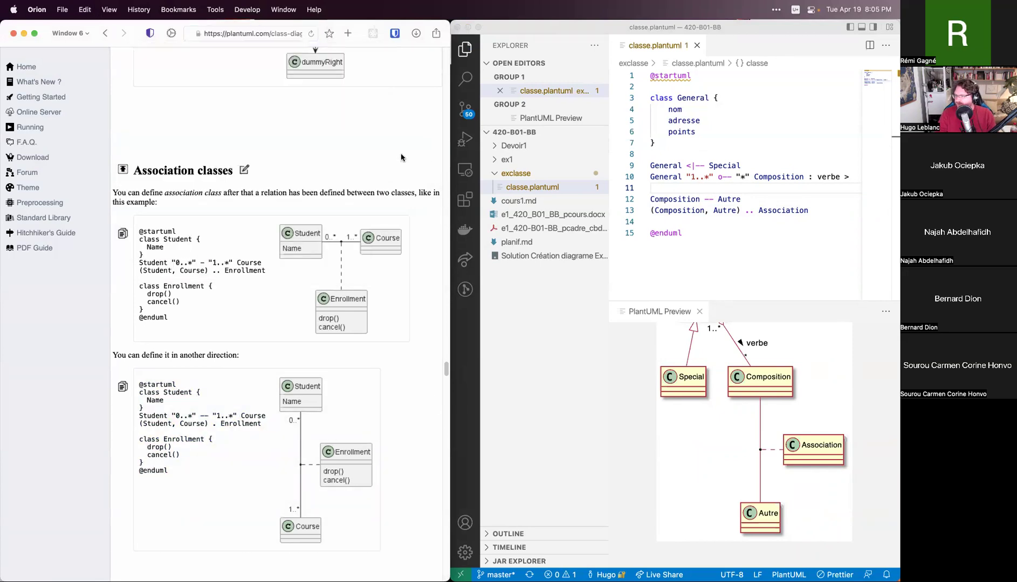
# - Widen the documentation window, open the Class diagram page from the site's diagram types and find the association class examples
pyautogui.hotkey('ctrl', 'alt', 'Right')
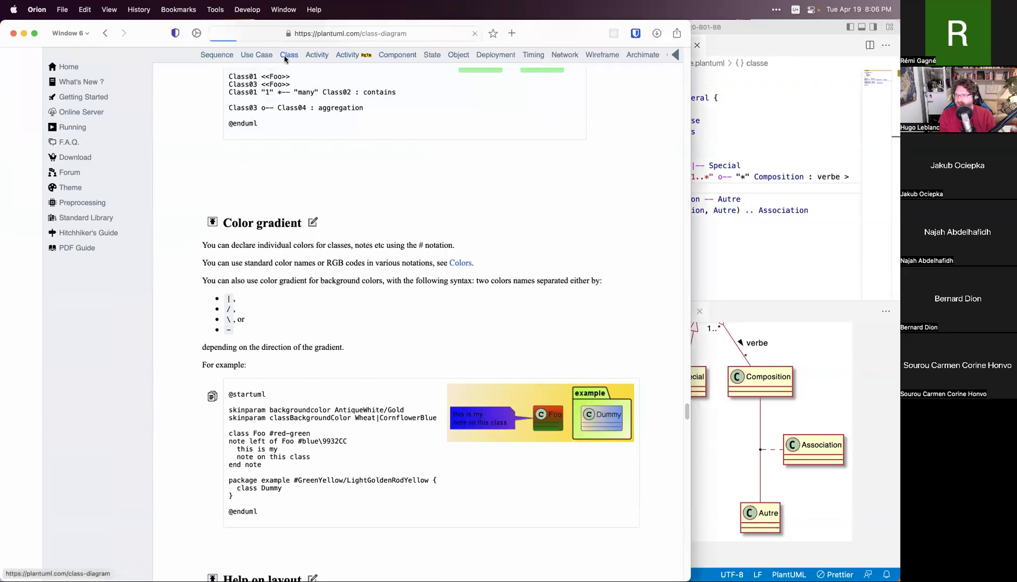
pyautogui.click(291, 54)
pyautogui.scroll(-20, 431, 190)
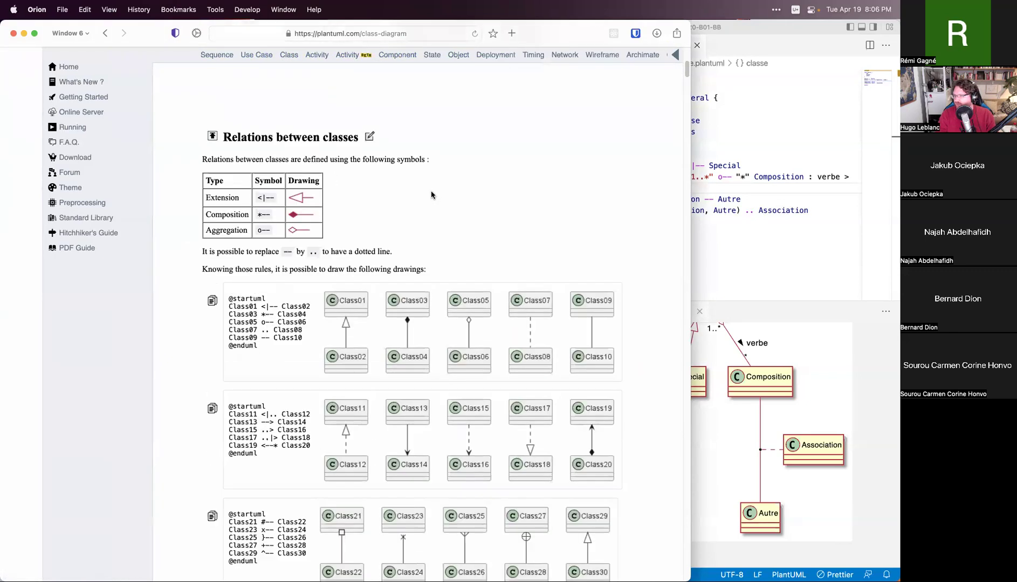
pyautogui.scroll(-20, 451, 193)
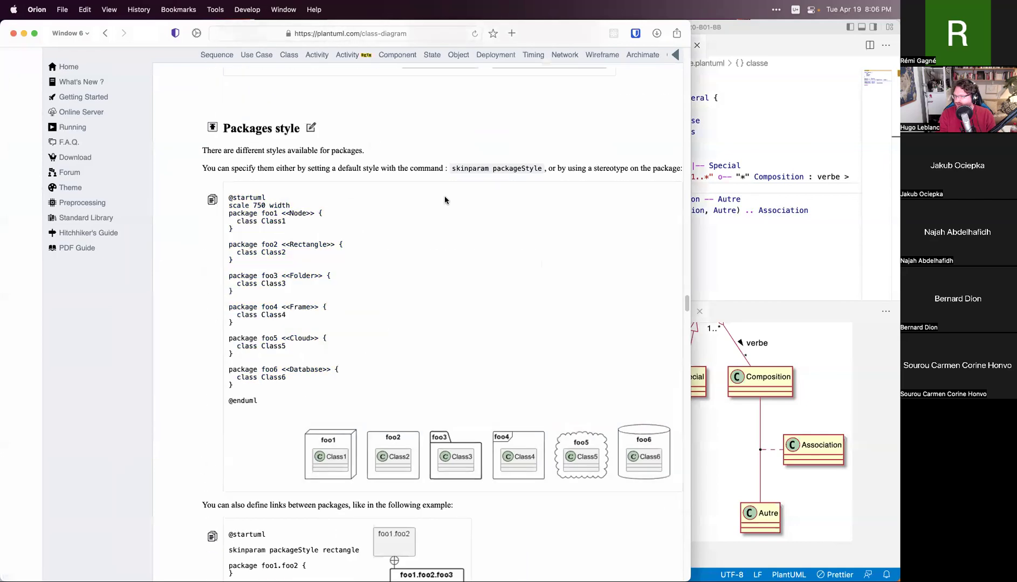
pyautogui.scroll(-20, 451, 199)
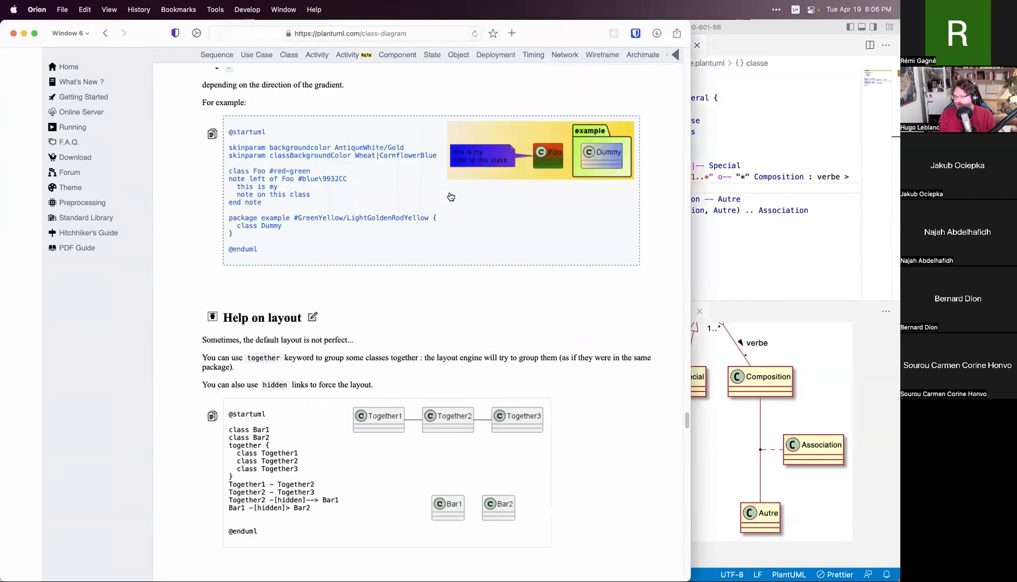
pyautogui.scroll(-10, 447, 198)
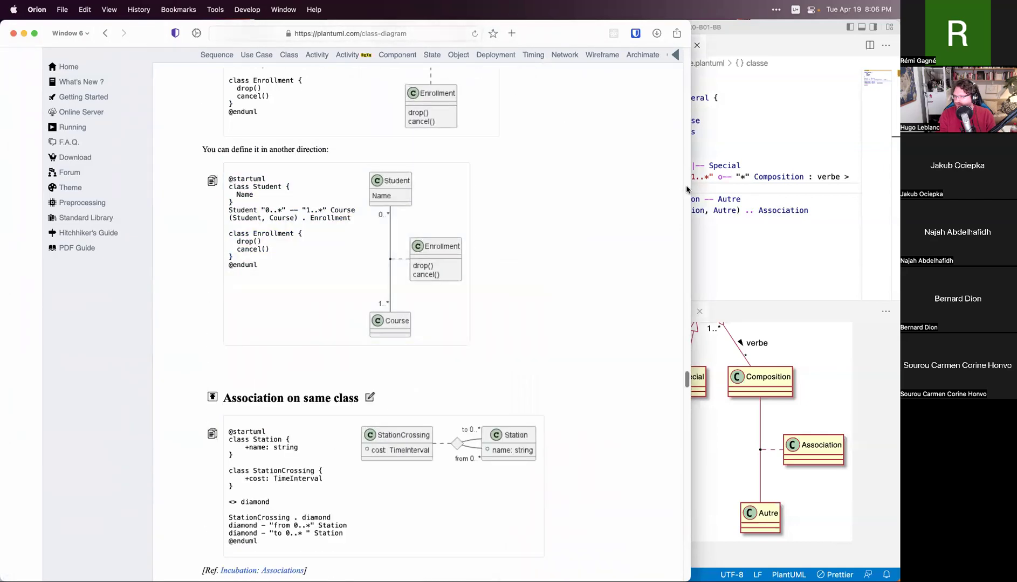
# - Narrow the documentation window so the editor is visible beside it, and return to the Association classes examples
pyautogui.moveTo(686, 186); pyautogui.dragTo(476, 179)
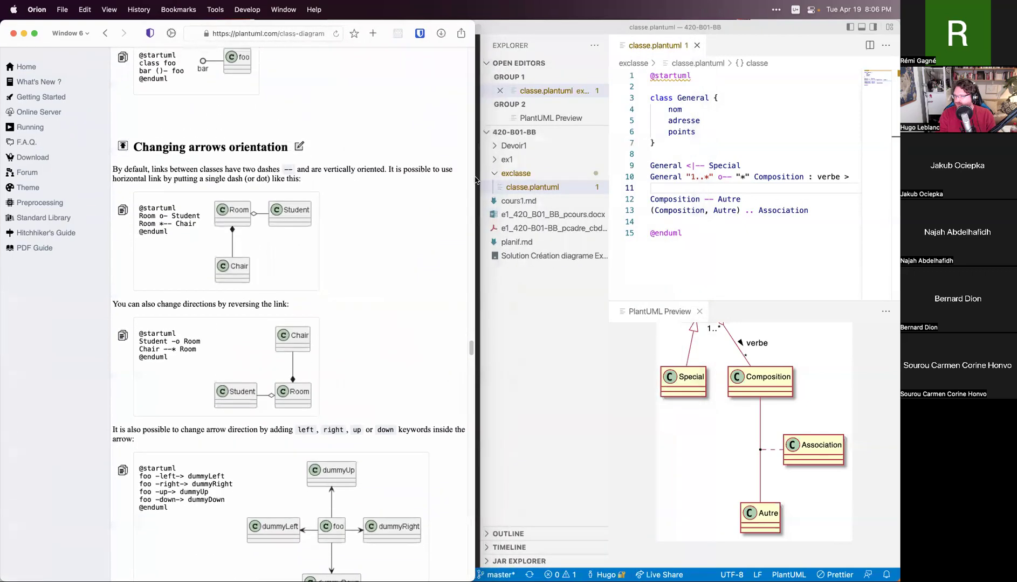
pyautogui.click(734, 225)
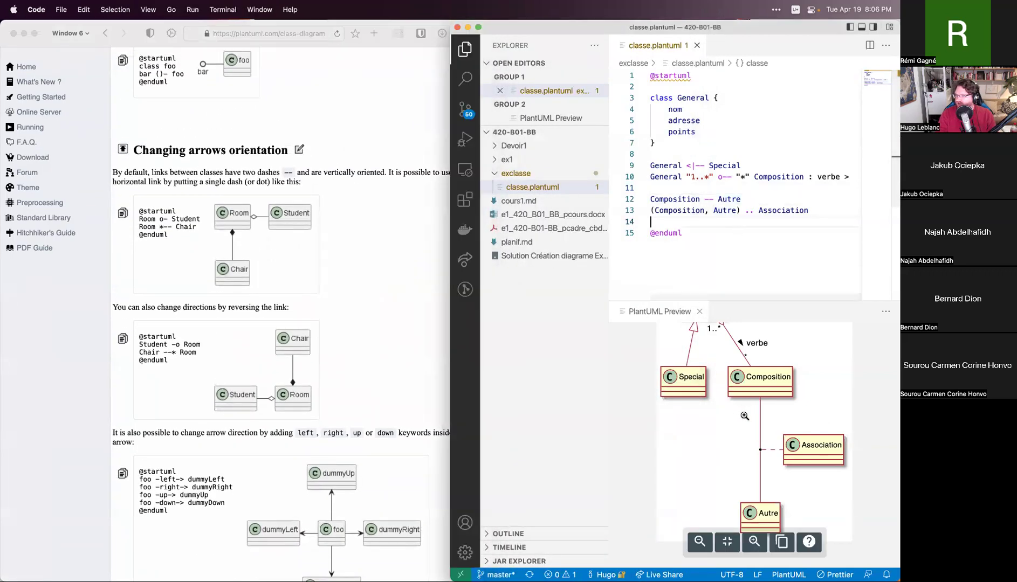
pyautogui.scroll(3, 744, 417)
pyautogui.doubleClick(728, 166)
pyautogui.click(375, 244)
pyautogui.scroll(5, 376, 246)
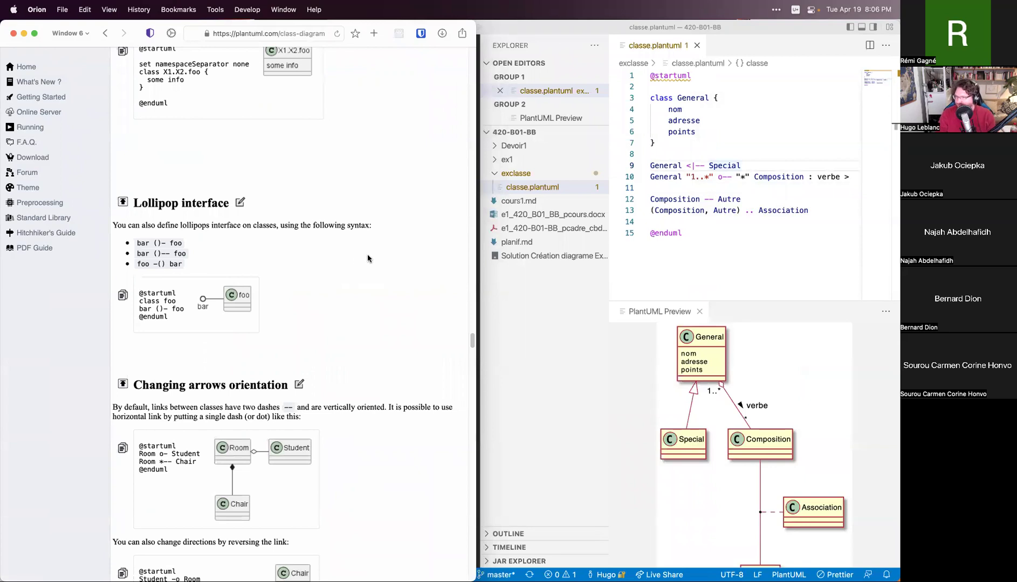
pyautogui.scroll(3, 367, 256)
pyautogui.scroll(2, 350, 258)
pyautogui.scroll(-6, 353, 257)
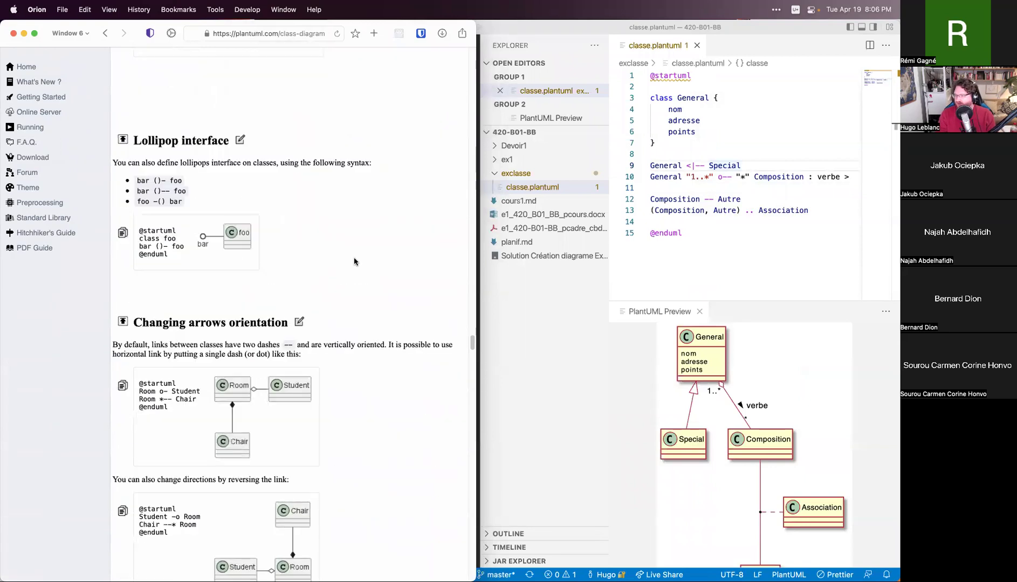
pyautogui.scroll(6, 354, 256)
pyautogui.scroll(-15, 356, 257)
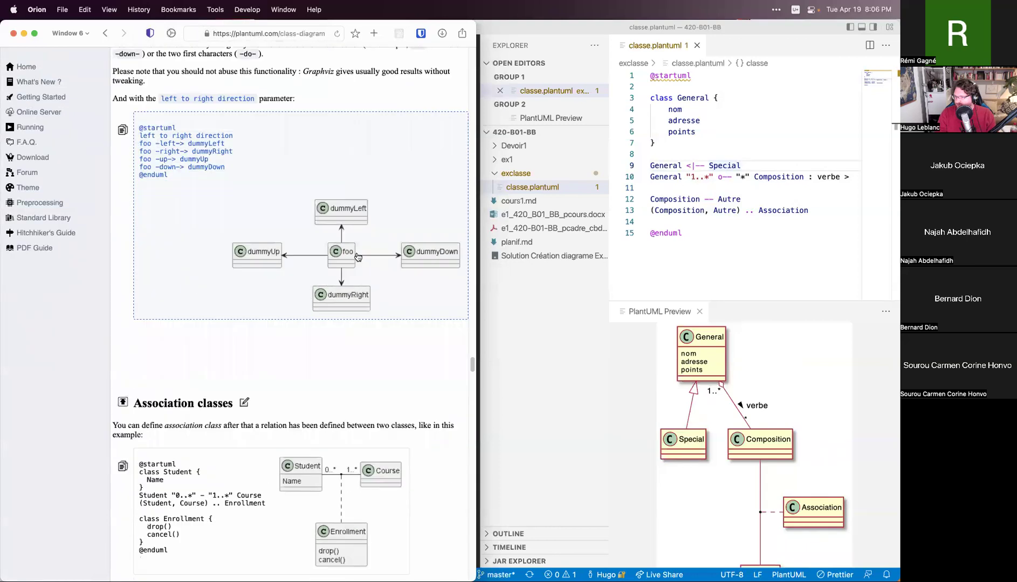
# - Compare the (Composition, Autre) .. Association declaration in classe.plantuml with the full diagram preview, from General down to Autre
pyautogui.click(721, 178)
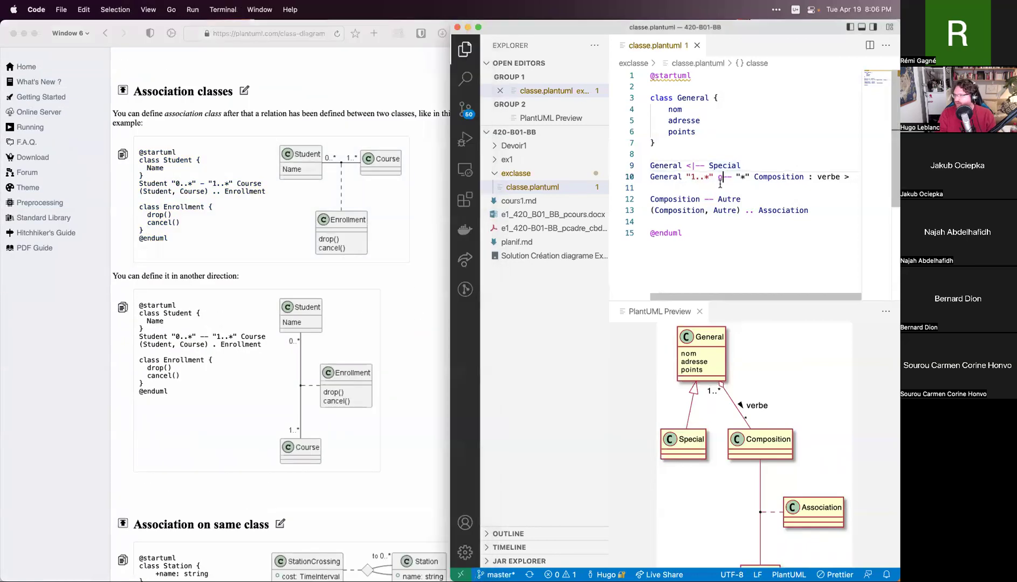
pyautogui.scroll(-3, 777, 427)
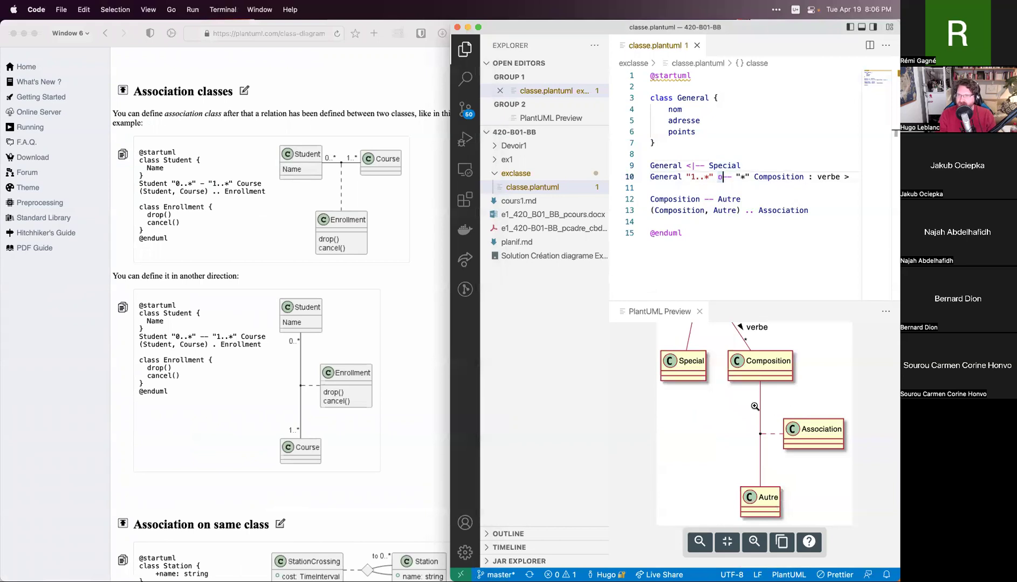
pyautogui.click(741, 210)
pyautogui.moveTo(741, 210); pyautogui.dragTo(645, 211)
pyautogui.click(662, 217)
pyautogui.moveTo(745, 211); pyautogui.dragTo(804, 211)
pyautogui.click(726, 230)
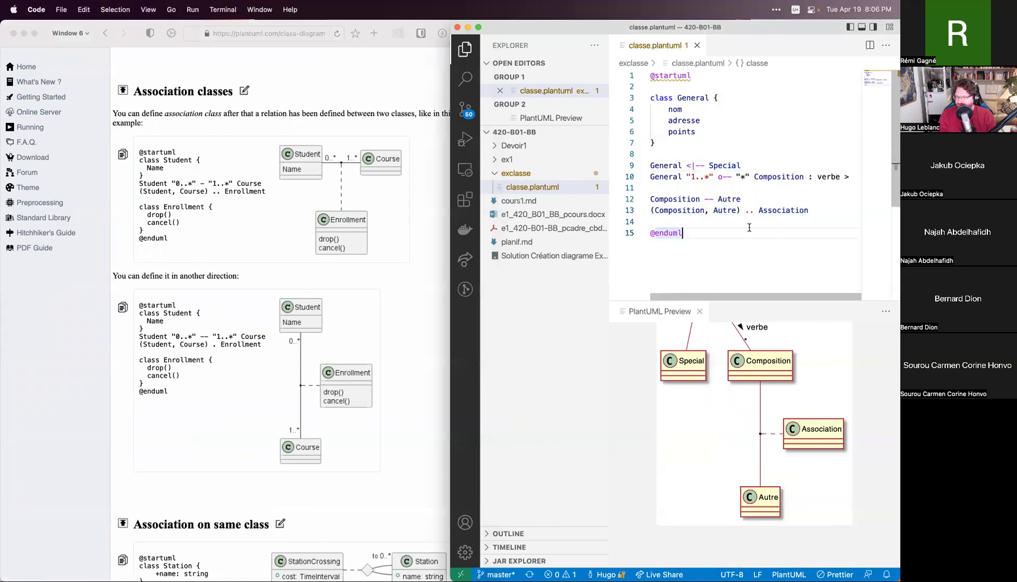
pyautogui.scroll(3, 779, 348)
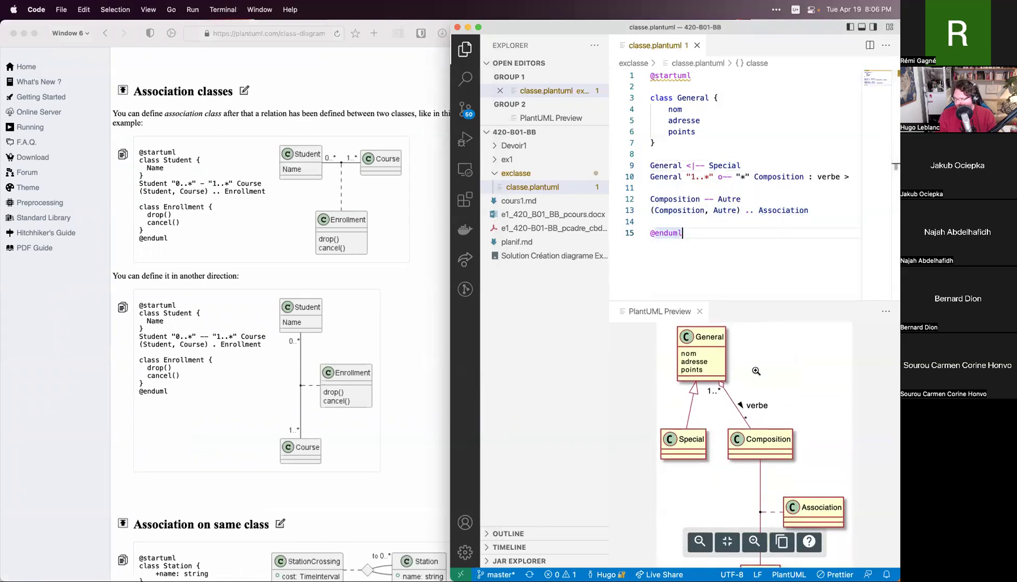
pyautogui.click(738, 149)
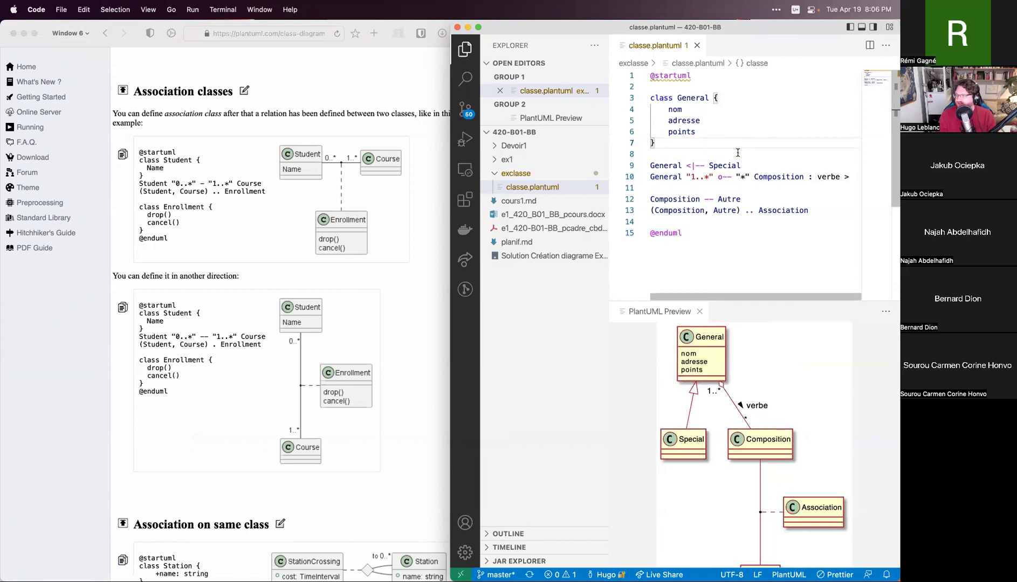
pyautogui.click(703, 149)
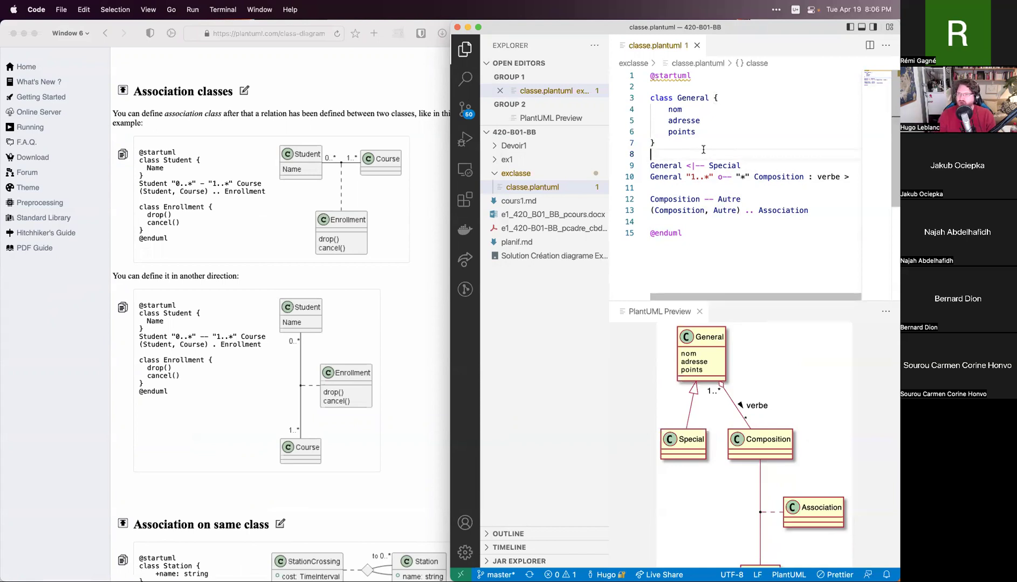
# - Reveal the classe.plantuml file in Finder
pyautogui.rightClick(649, 48)
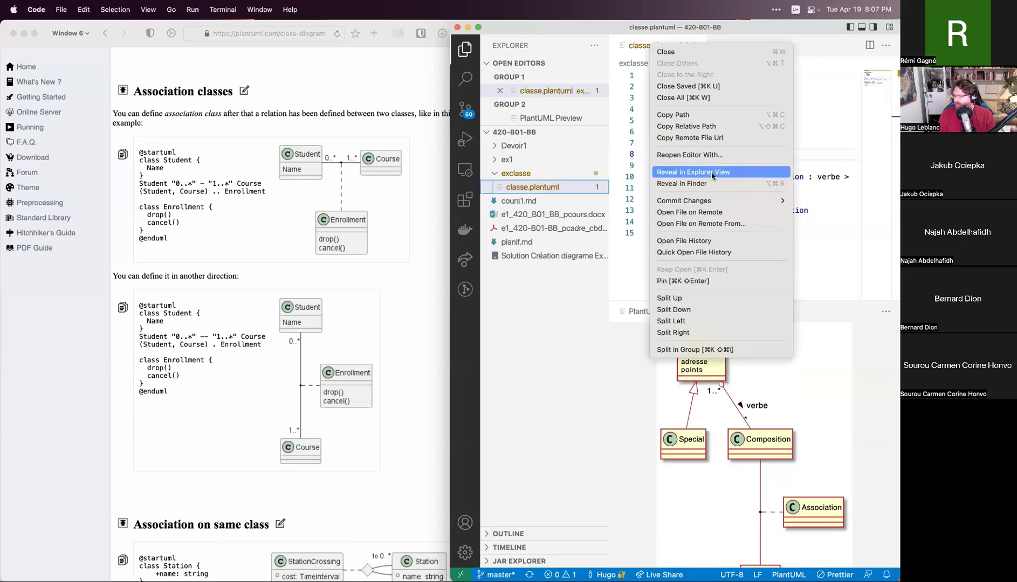
pyautogui.click(699, 184)
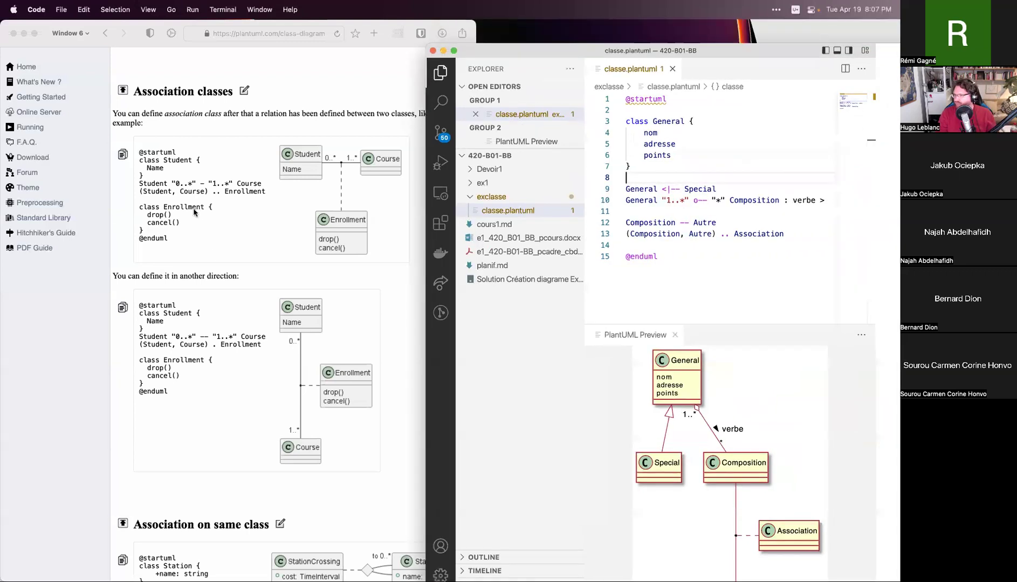
# - Minimize the code editor and documentation windows and switch to Visual Paradigm with the ex1ex10-usecase project
pyautogui.press('super+m')
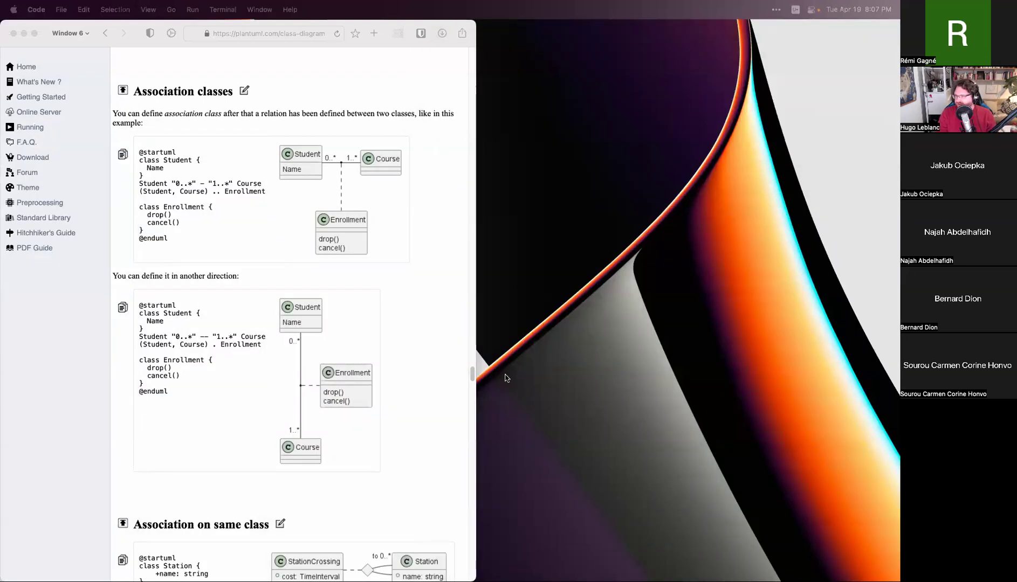
pyautogui.click(379, 47)
pyautogui.press('super+m')
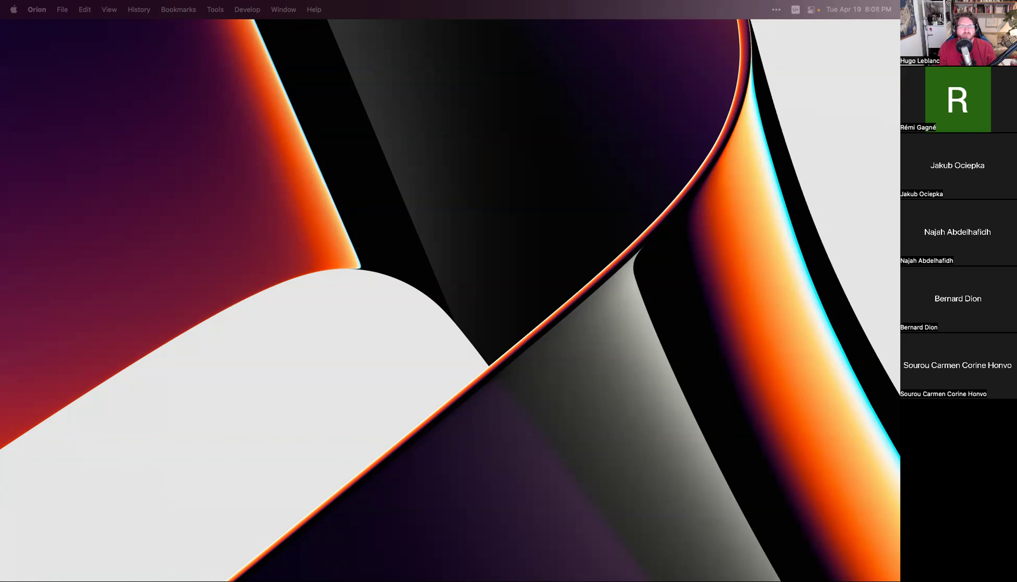
pyautogui.hotkey('ctrl', 'Left')
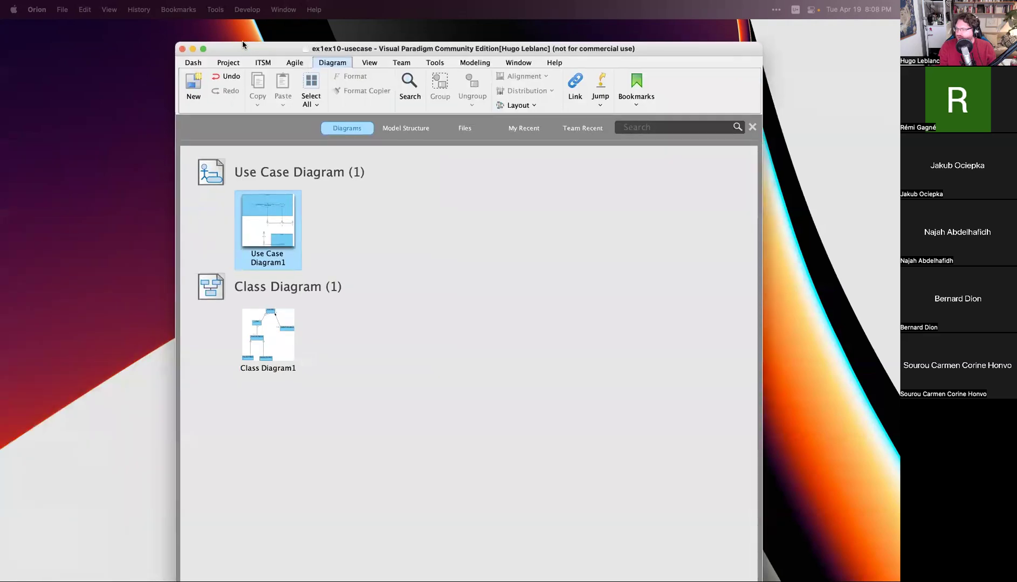
pyautogui.click(174, 87)
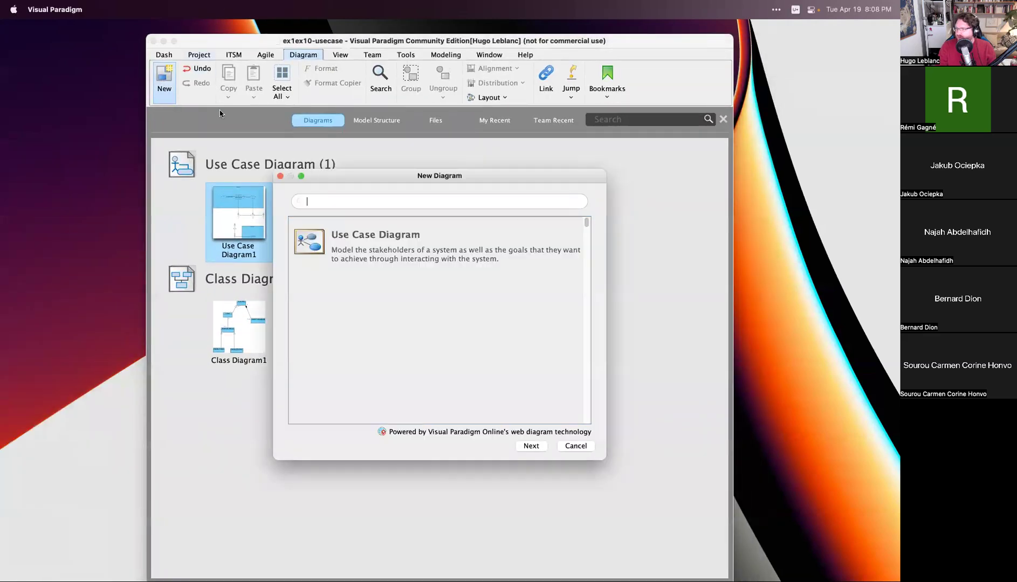
pyautogui.moveTo(279, 146); pyautogui.dragTo(206, 125)
pyautogui.scroll(-3, 232, 202)
pyautogui.scroll(3, 237, 186)
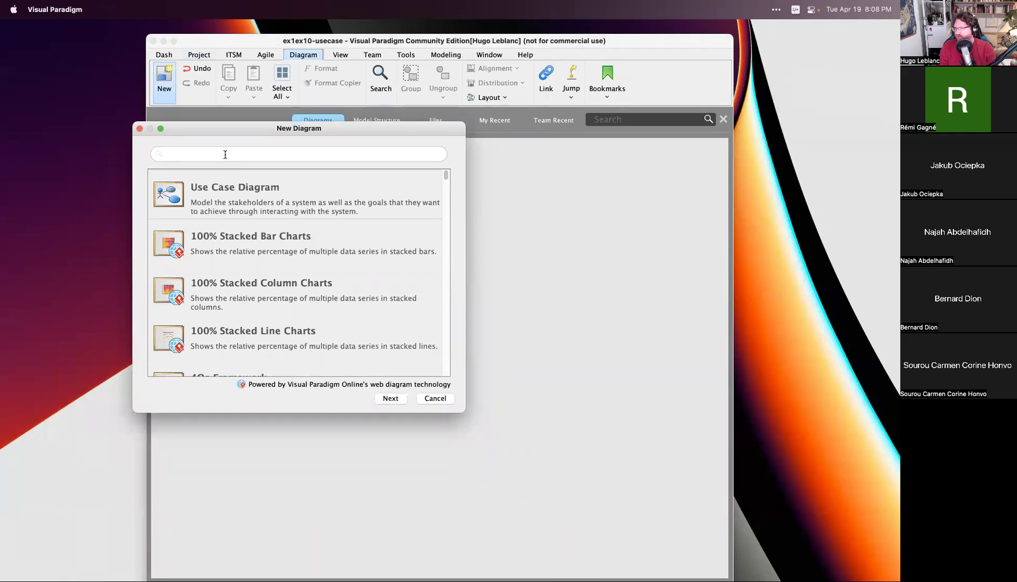
pyautogui.click(435, 398)
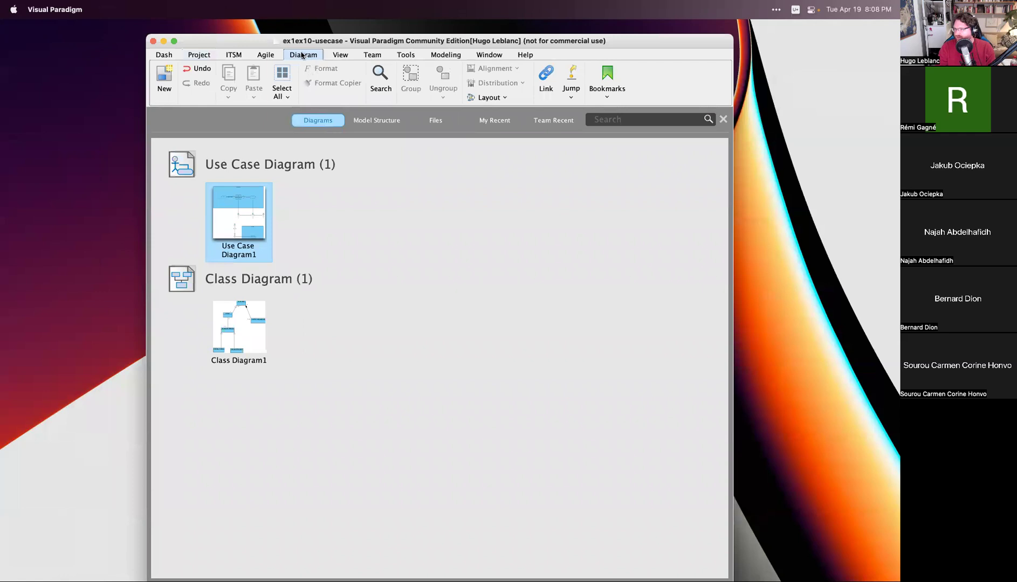
# - Create a new blank Class Diagram with its default name and location, and dismiss the Modeling Capability notice
pyautogui.click(170, 78)
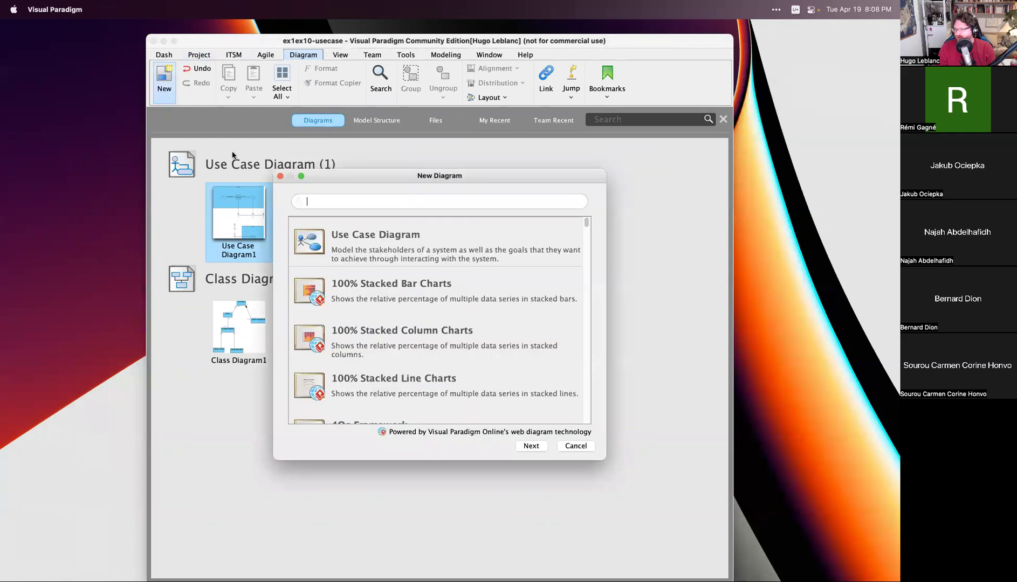
pyautogui.write('class')
pyautogui.click(364, 239)
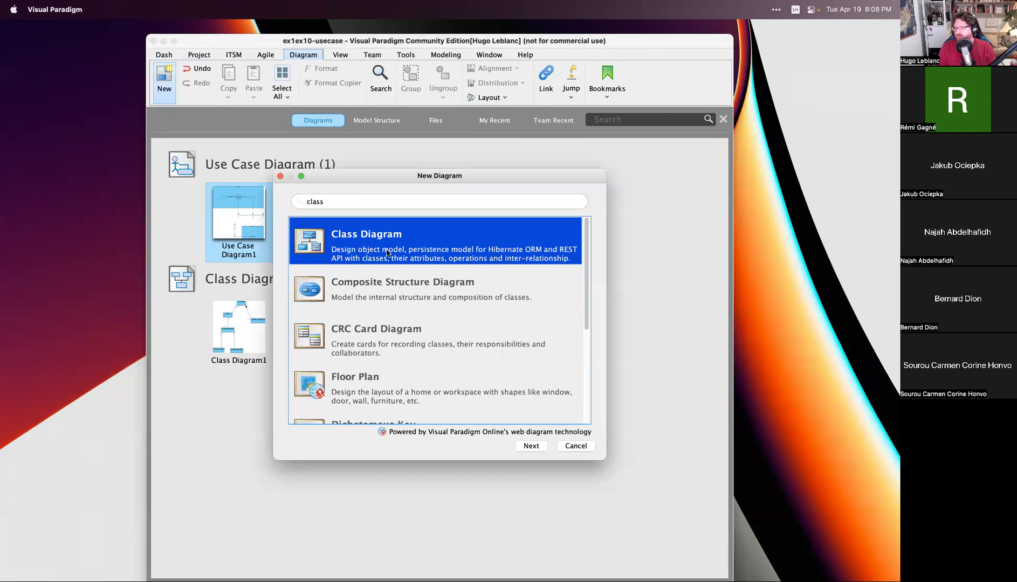
pyautogui.click(530, 446)
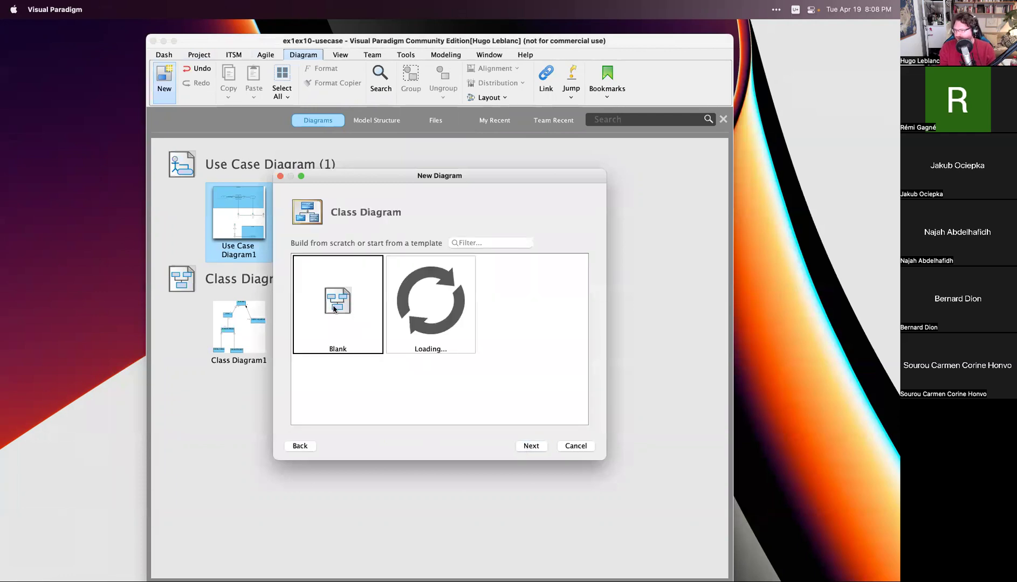
pyautogui.click(535, 448)
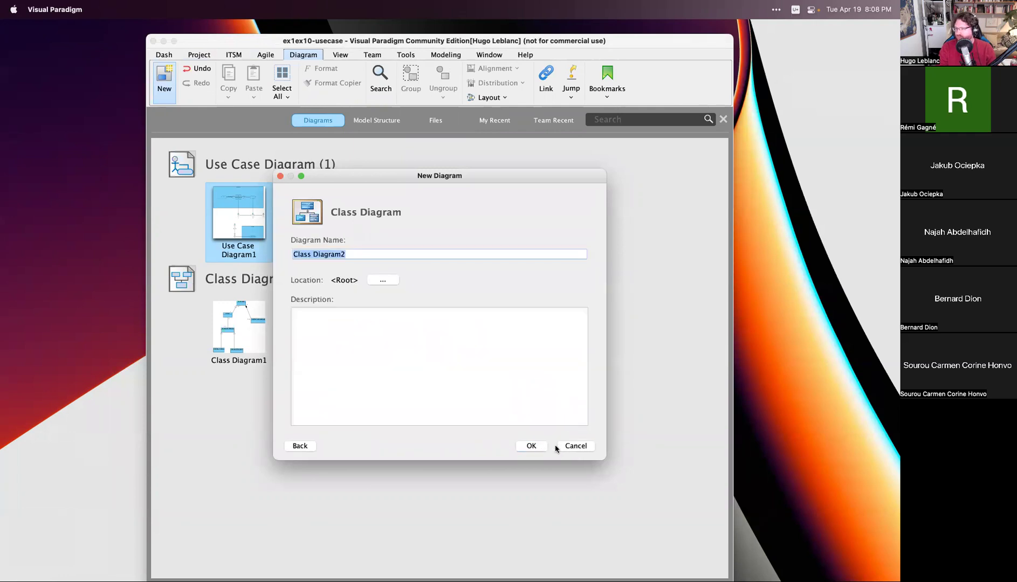
pyautogui.click(531, 447)
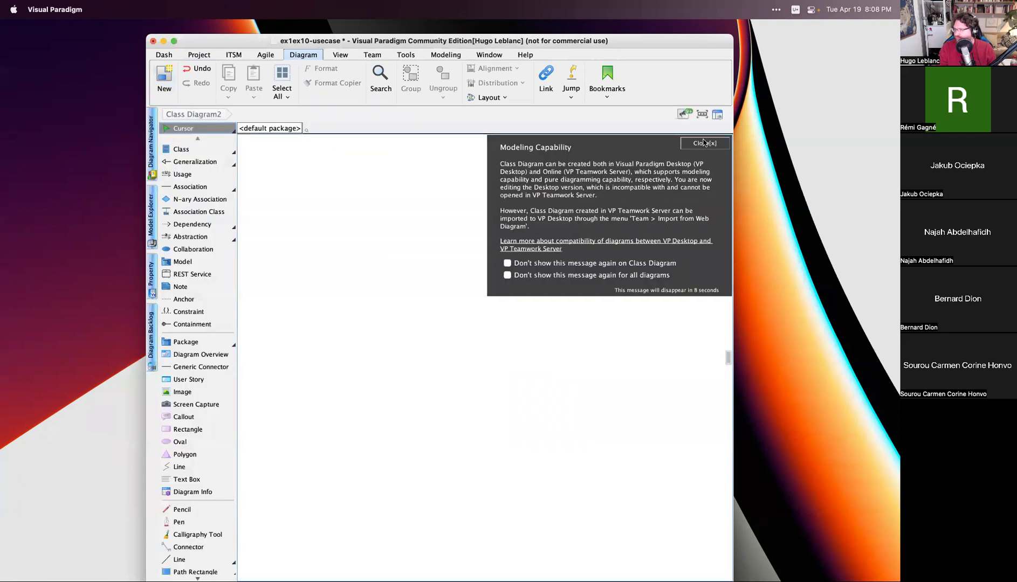
pyautogui.click(703, 142)
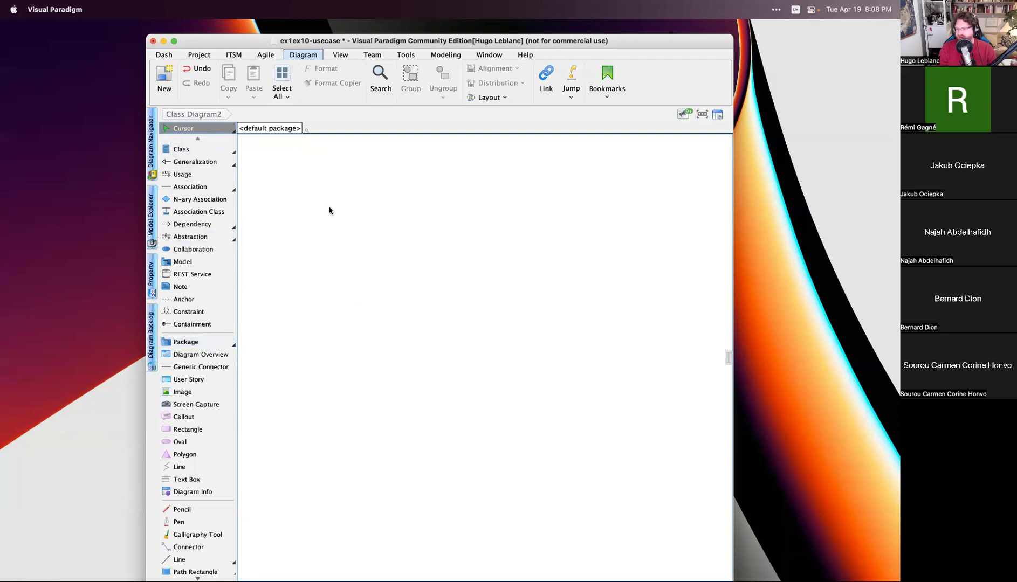
# - Add a class named General to the upper part of the empty diagram
pyautogui.click(181, 151)
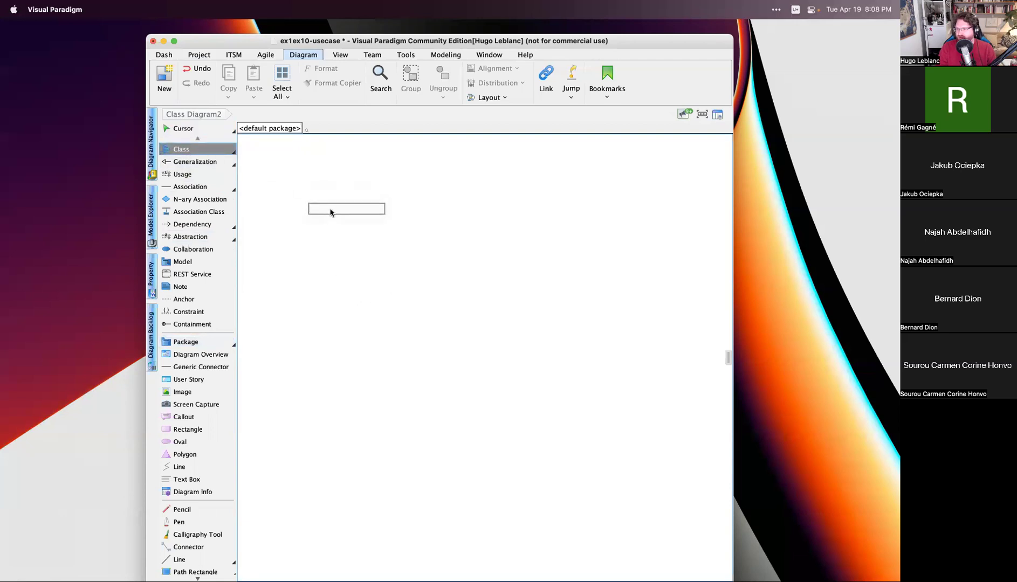
pyautogui.click(329, 209)
pyautogui.write('General')
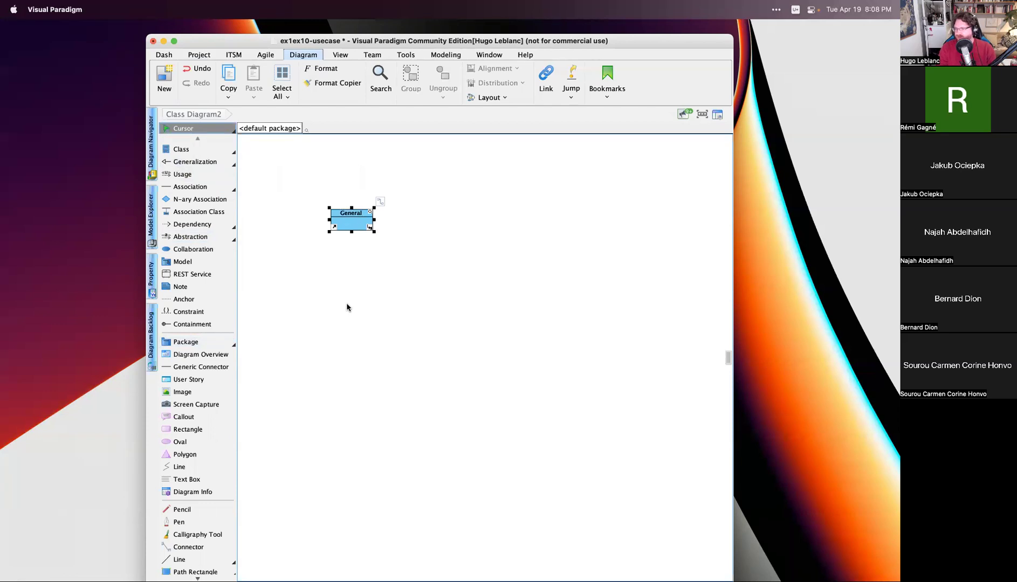
pyautogui.press('BackSpace')
pyautogui.press('BackSpace')
pyautogui.write('al')
pyautogui.click(343, 291)
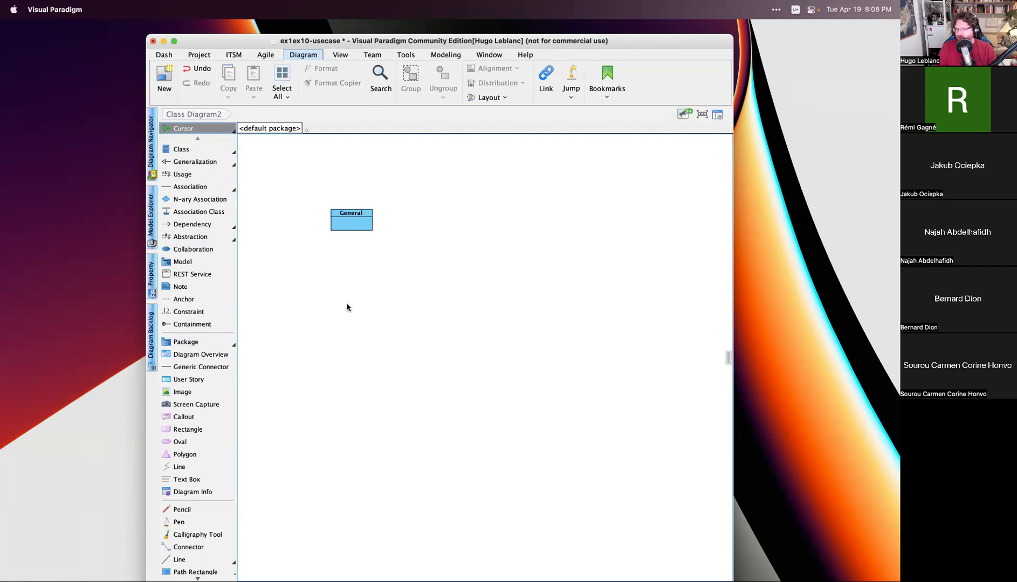
pyautogui.doubleClick(347, 307)
pyautogui.press('Escape')
pyautogui.doubleClick(360, 314)
pyautogui.press('Escape')
pyautogui.rightClick(352, 299)
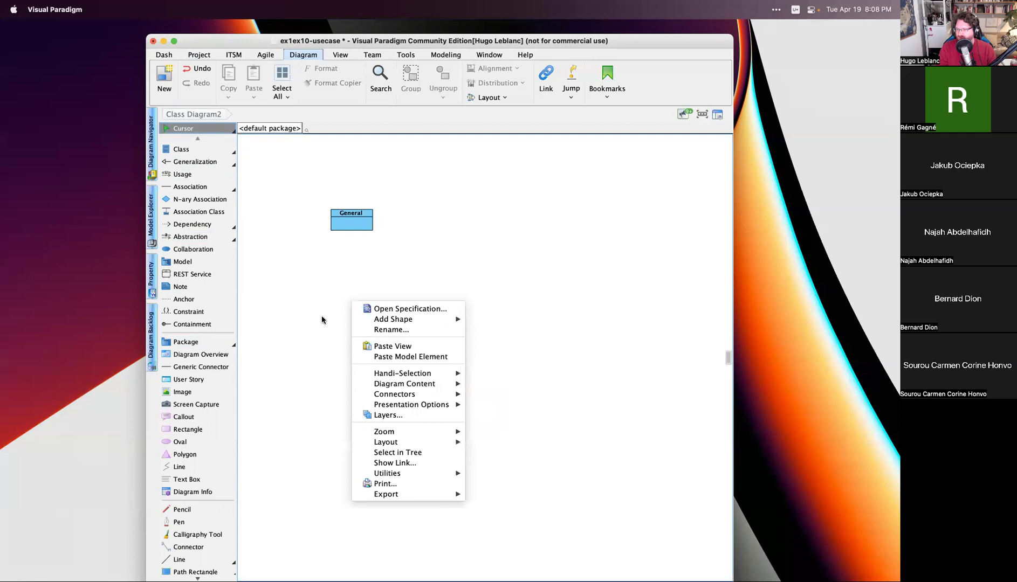
pyautogui.moveTo(389, 319)
pyautogui.moveTo(527, 322)
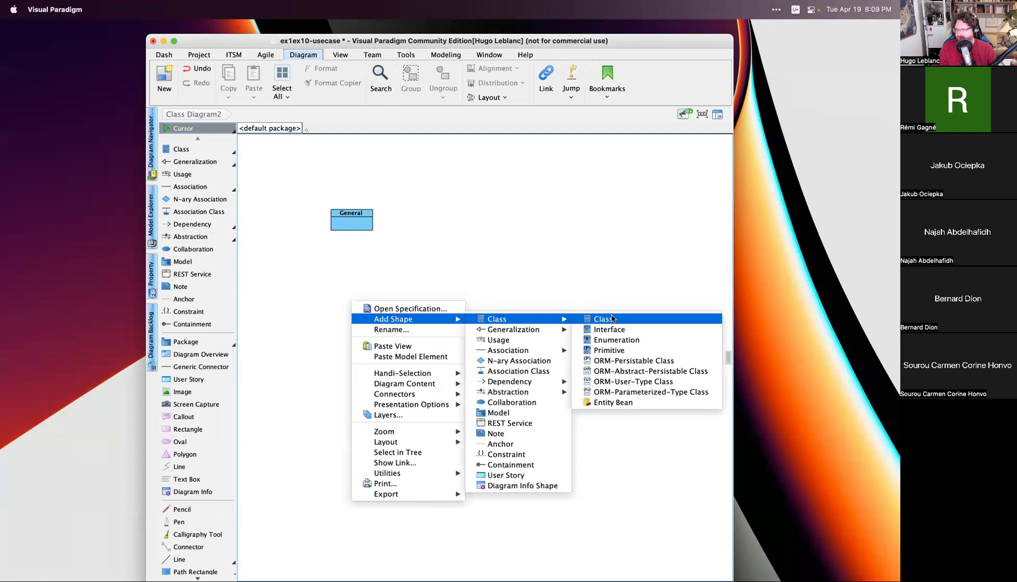
pyautogui.click(343, 298)
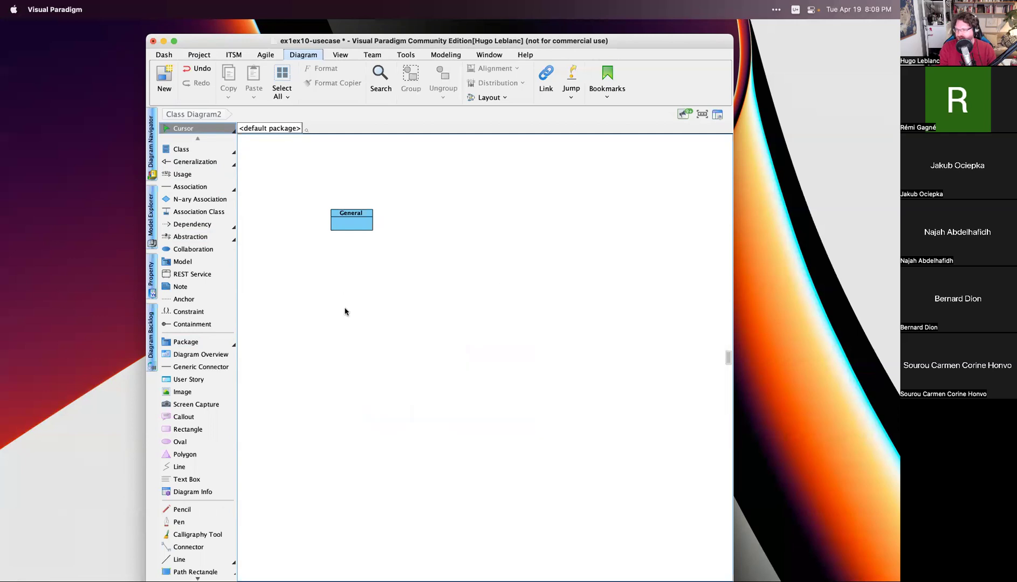
# - Add a class named Special and position it roughly underneath the General class
pyautogui.doubleClick(345, 311)
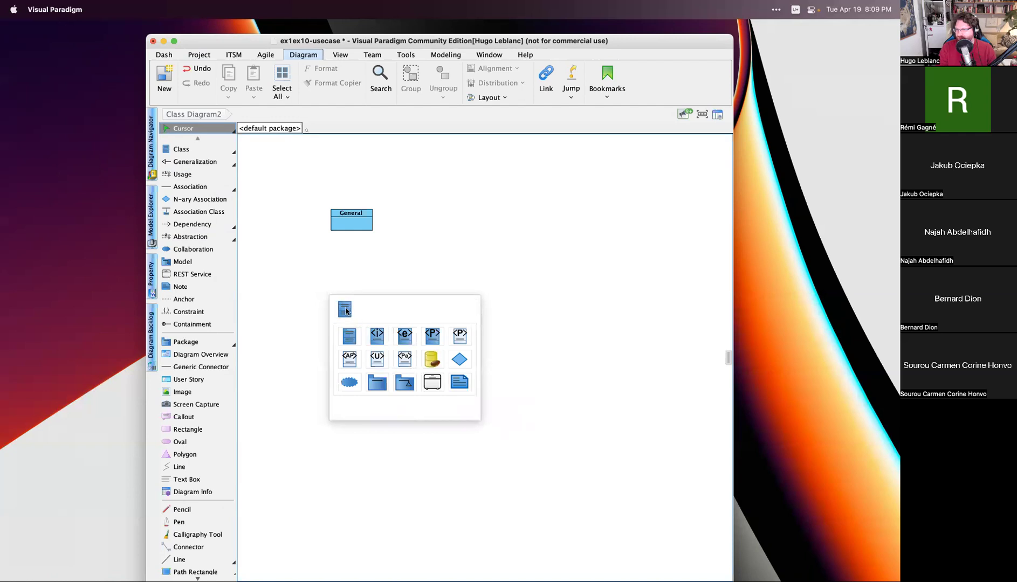
pyautogui.click(346, 312)
pyautogui.write('Special')
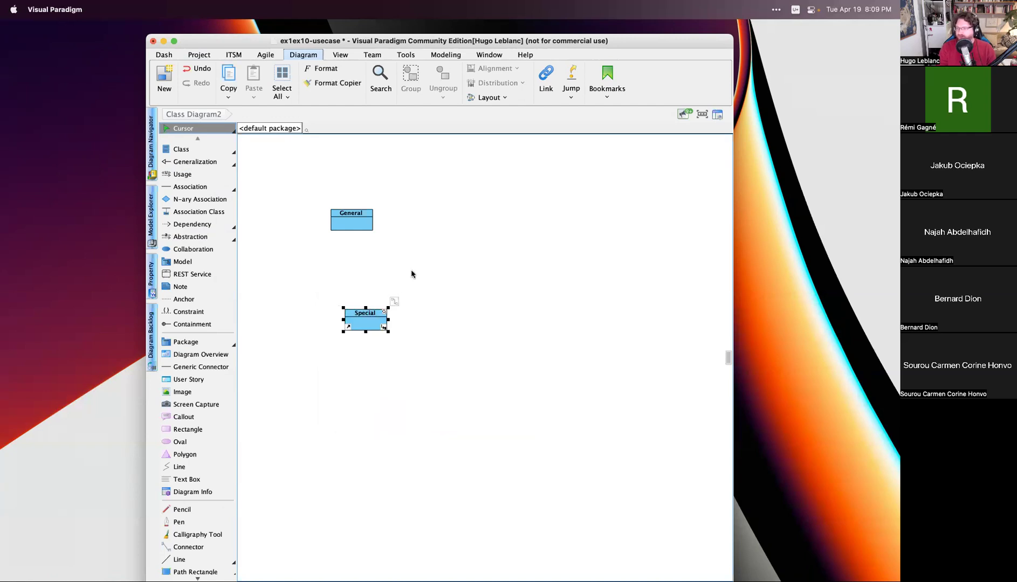
pyautogui.moveTo(359, 320); pyautogui.dragTo(337, 309)
pyautogui.click(352, 215)
pyautogui.click(307, 191)
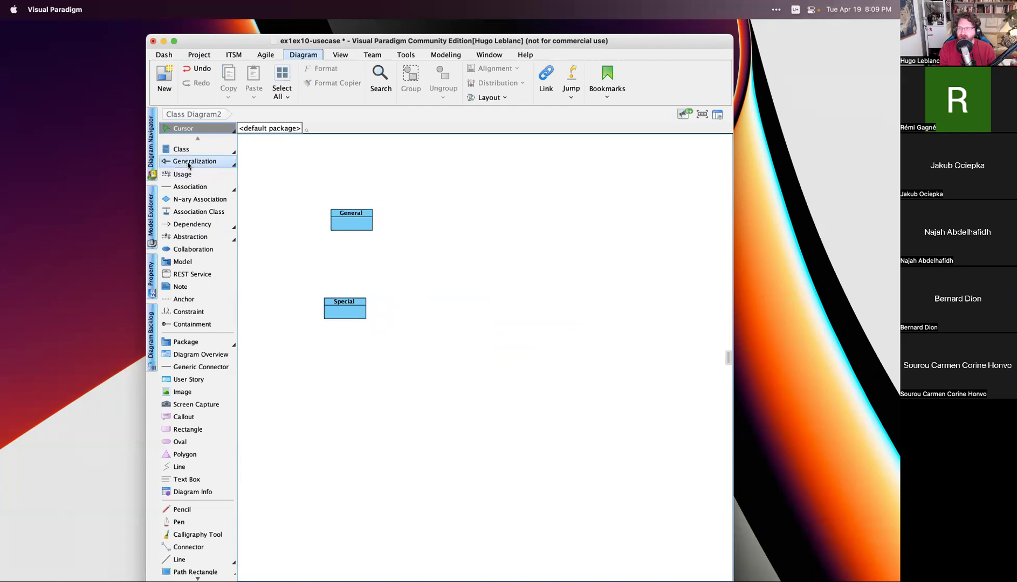
pyautogui.click(189, 162)
pyautogui.click(348, 223)
pyautogui.press('Escape')
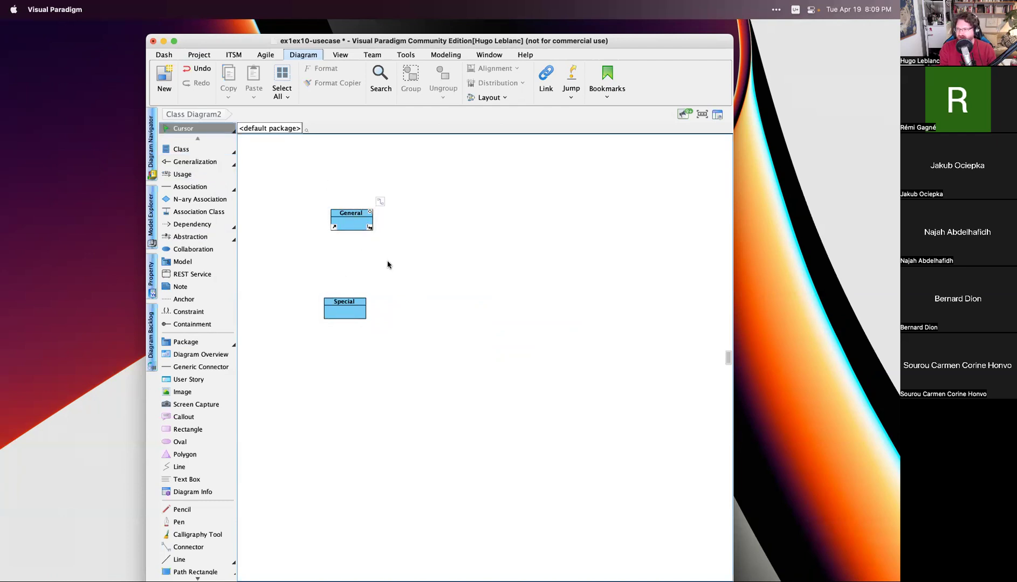
# - Connect Special to General with a generalization whose arrowhead points at General
pyautogui.moveTo(380, 202); pyautogui.dragTo(336, 305)
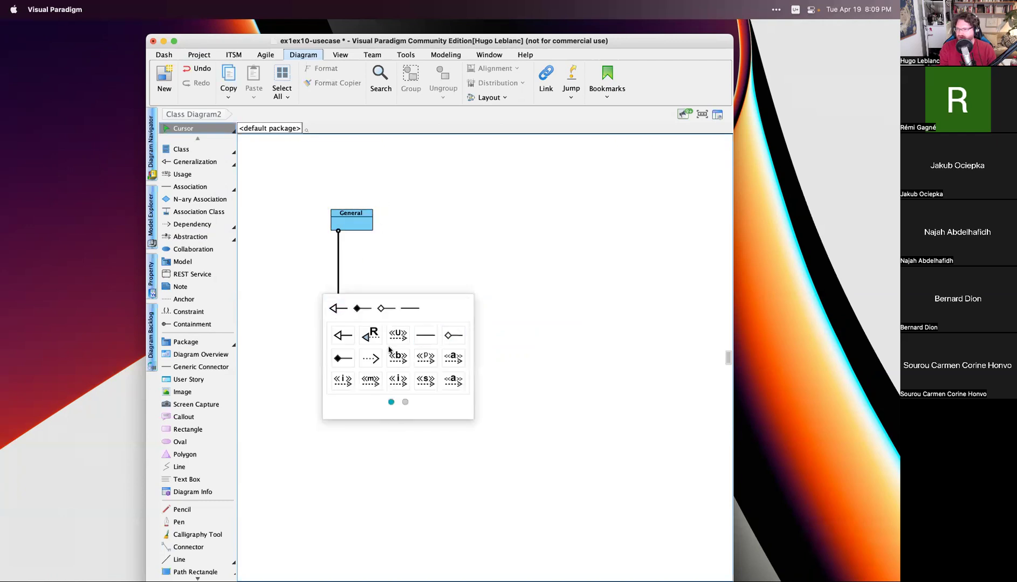
pyautogui.click(343, 338)
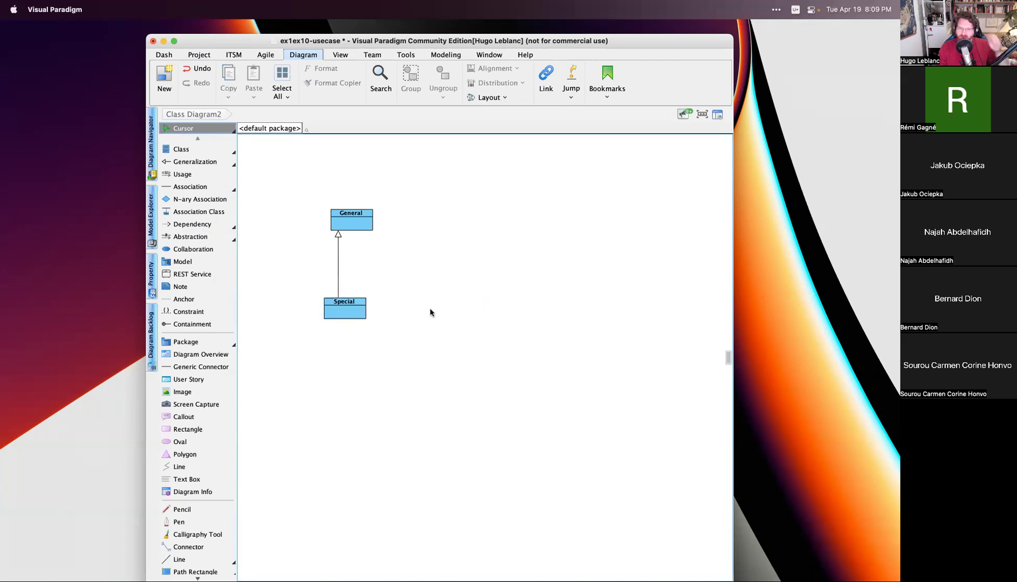
# - Add a class named Composition on the empty canvas beside the General–Special generalization
pyautogui.doubleClick(416, 254)
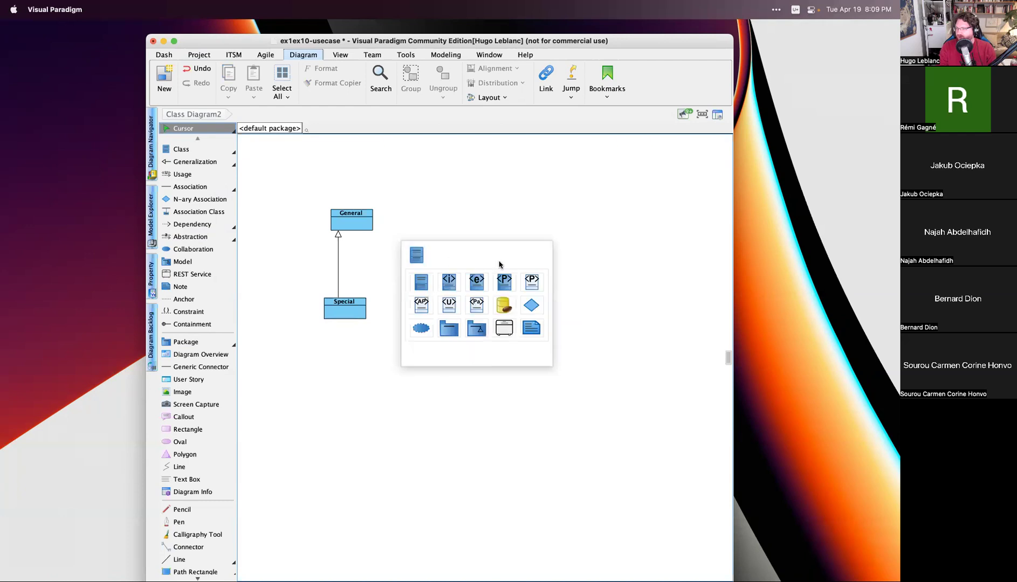
pyautogui.click(419, 260)
pyautogui.write('Cs')
pyautogui.press('BackSpace')
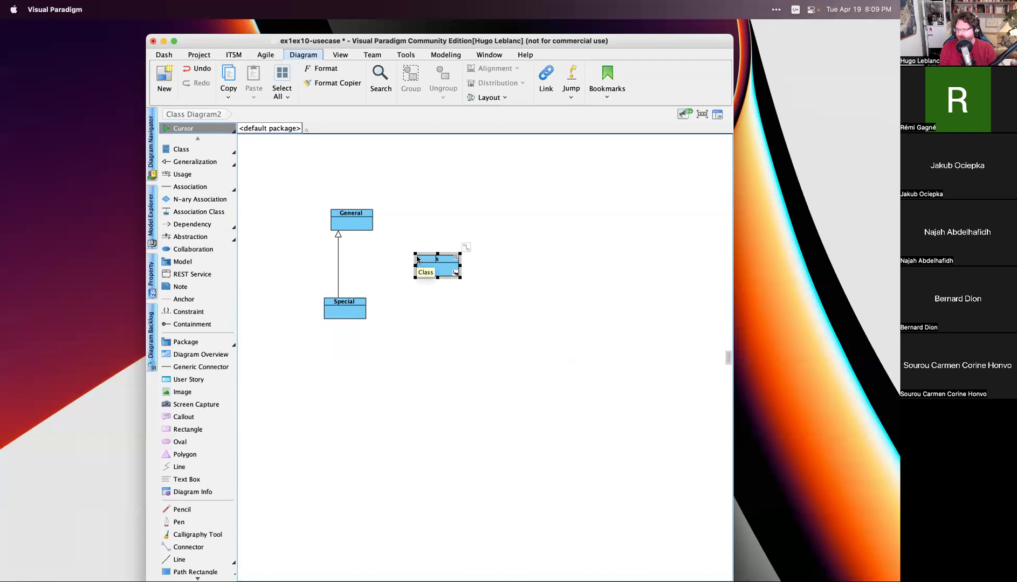
pyautogui.write('Composition')
pyautogui.press('Return')
# - Link General and Composition with an aggregation, diamond at General, and move Composition slightly farther down and away from General
pyautogui.click(370, 212)
pyautogui.moveTo(370, 227); pyautogui.dragTo(437, 268)
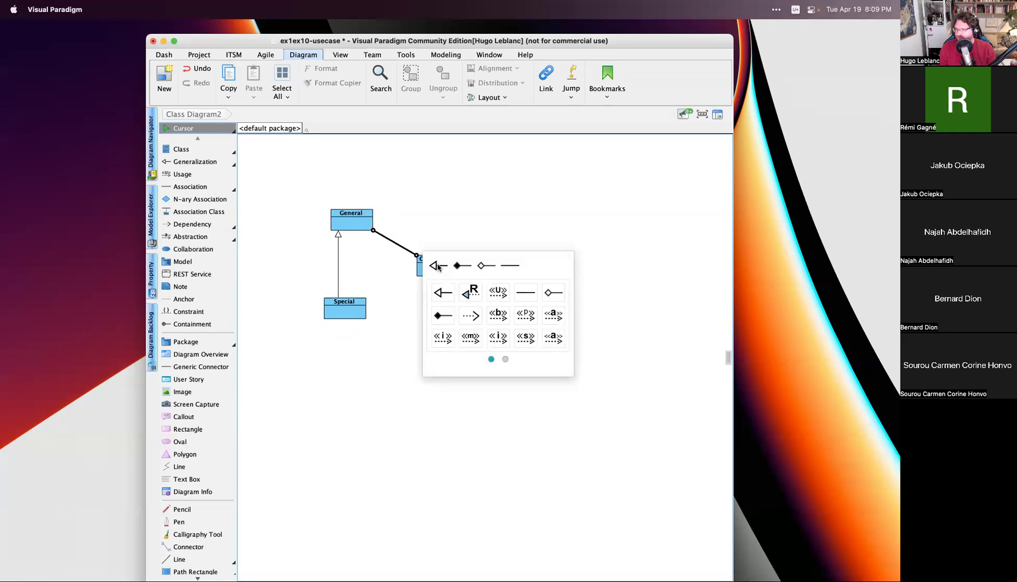
pyautogui.click(482, 267)
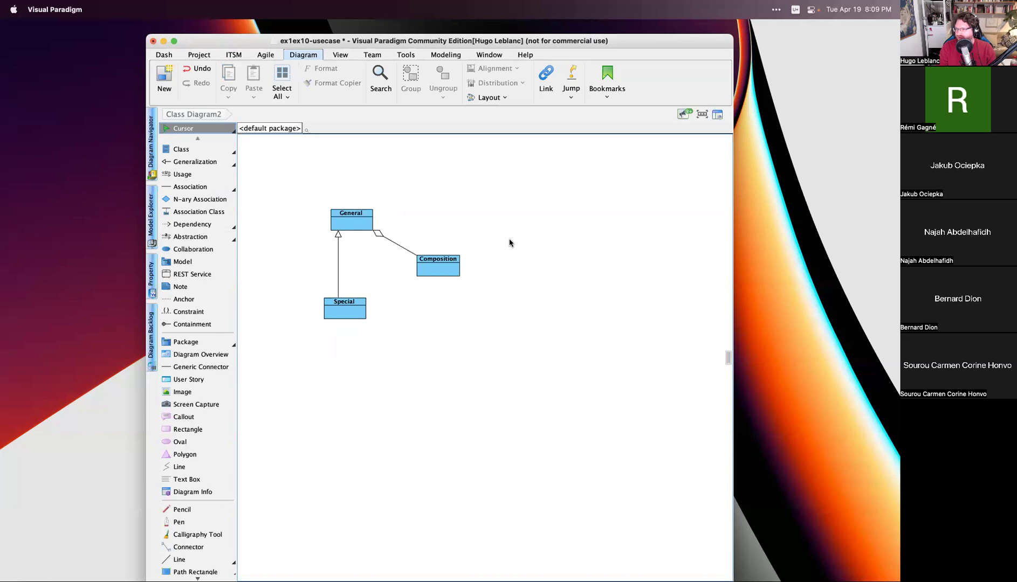
pyautogui.moveTo(452, 269); pyautogui.dragTo(472, 287)
pyautogui.click(492, 259)
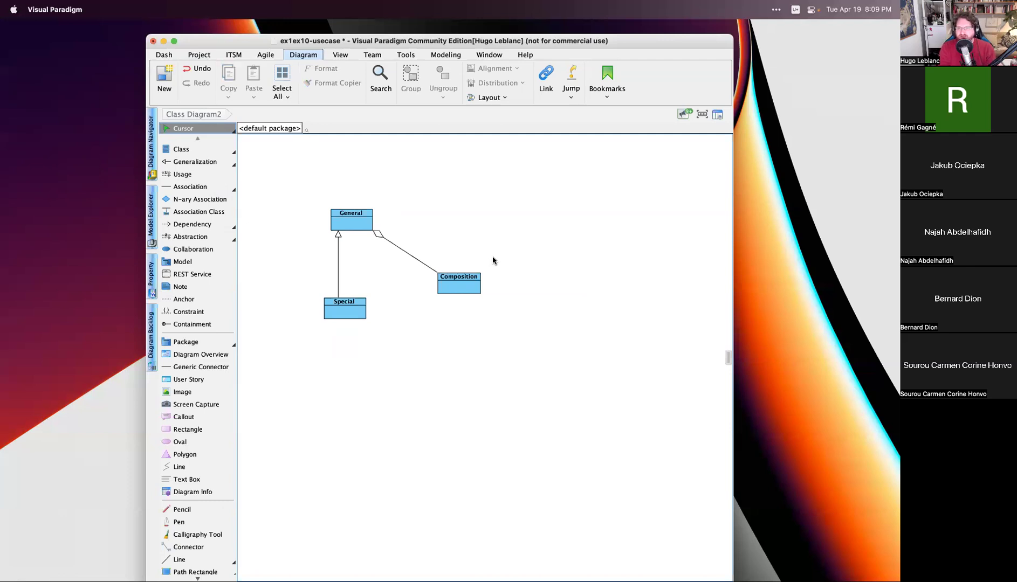
# - Set the multiplicity at the Composition end of the aggregation to 0..*
pyautogui.click(416, 261)
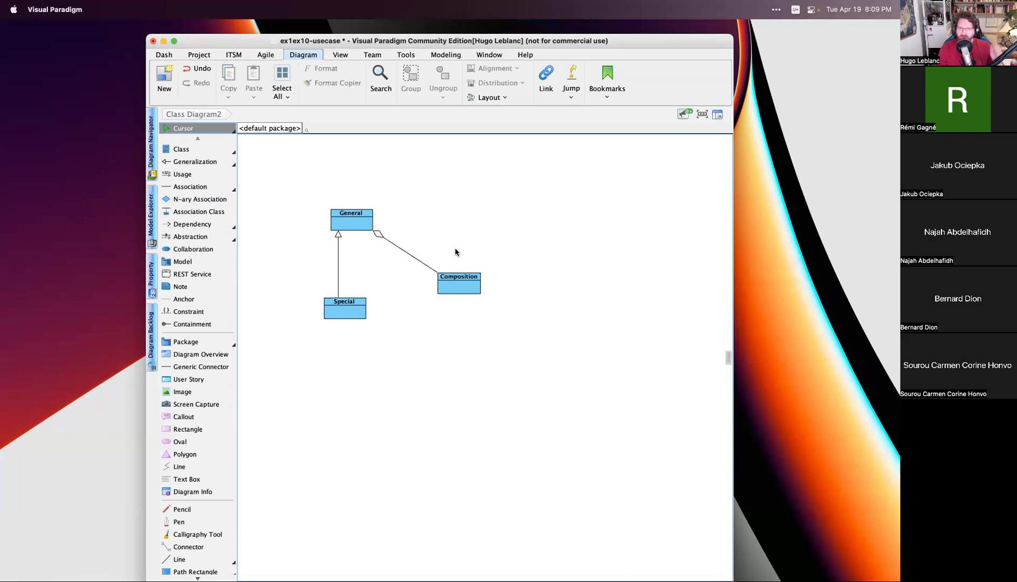
pyautogui.click(428, 265)
pyautogui.click(435, 272)
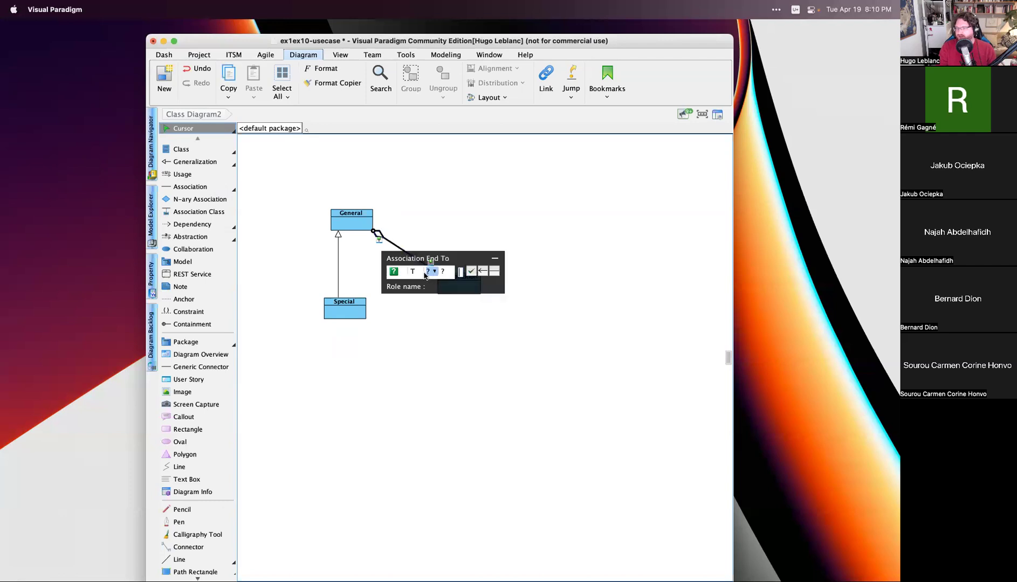
pyautogui.click(418, 319)
pyautogui.click(387, 241)
pyautogui.click(399, 299)
pyautogui.click(435, 271)
pyautogui.click(446, 272)
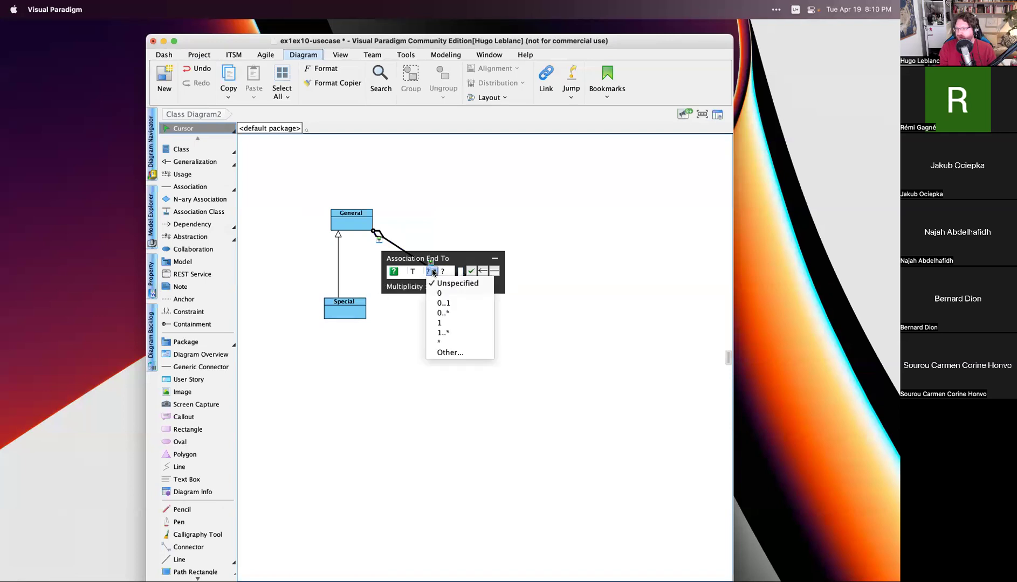
pyautogui.click(437, 274)
pyautogui.click(452, 313)
pyautogui.click(441, 328)
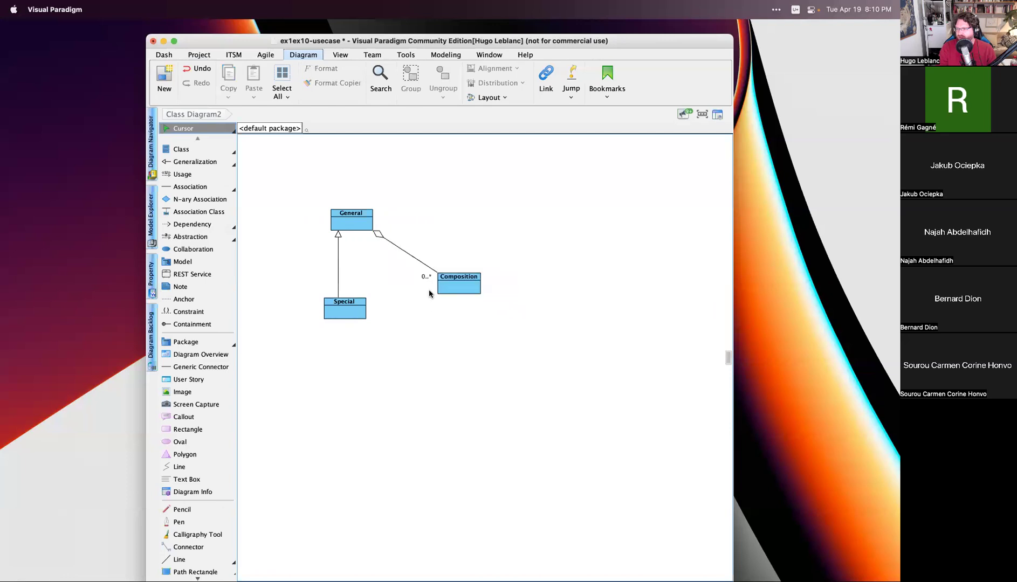
# - Set the multiplicity at the General end of the aggregation to *
pyautogui.click(382, 240)
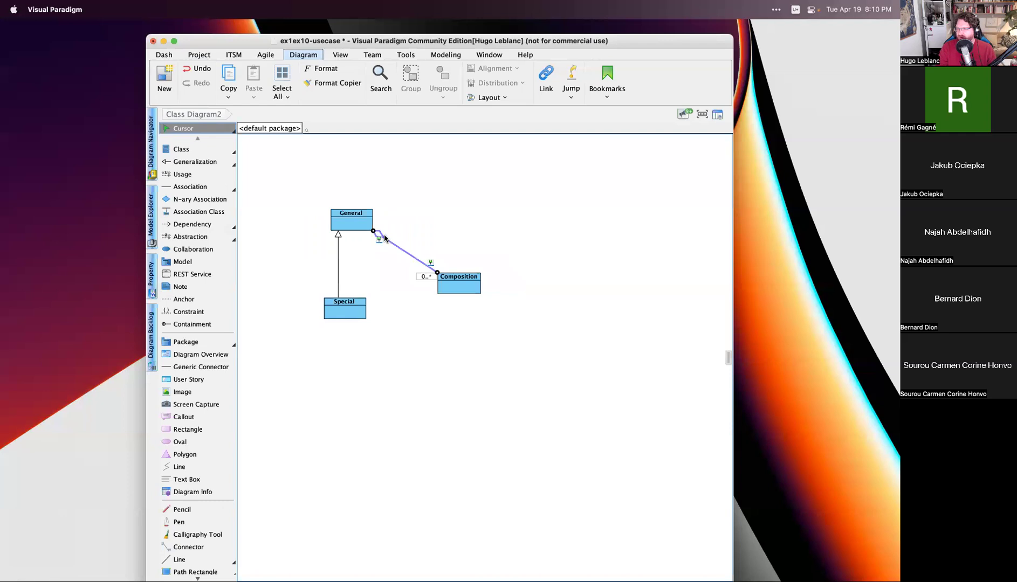
pyautogui.click(381, 239)
pyautogui.click(399, 278)
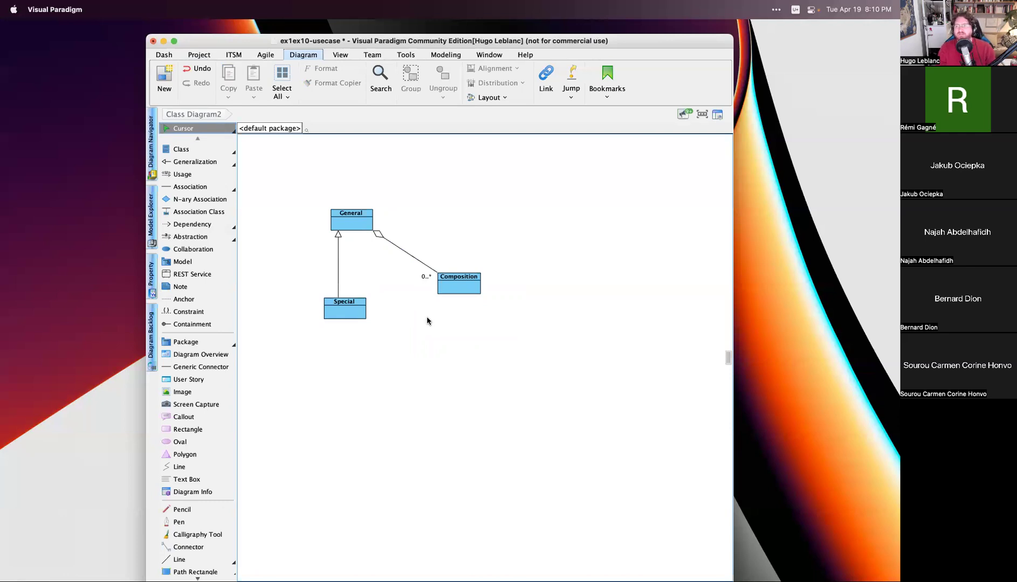
pyautogui.click(381, 238)
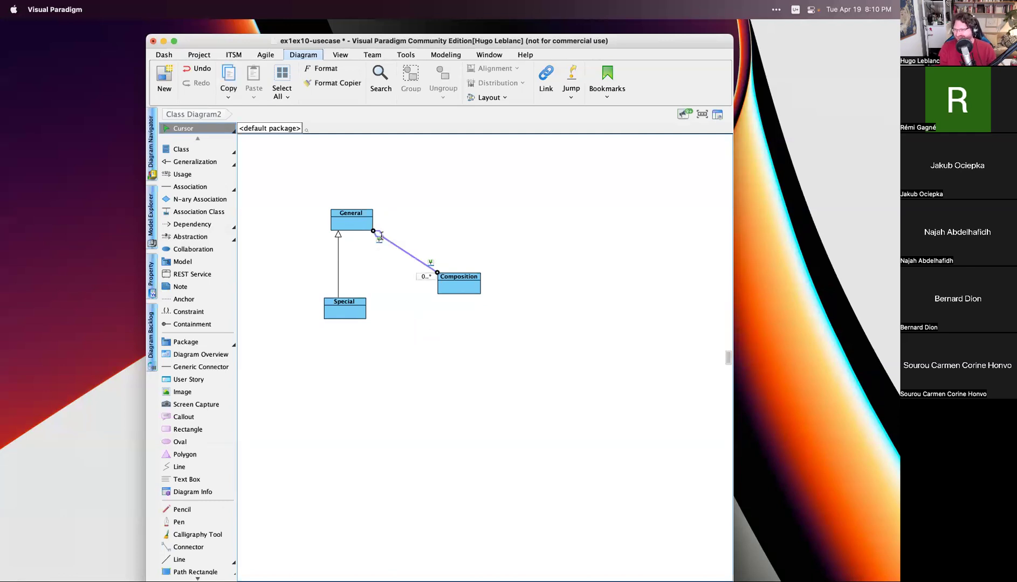
pyautogui.doubleClick(380, 237)
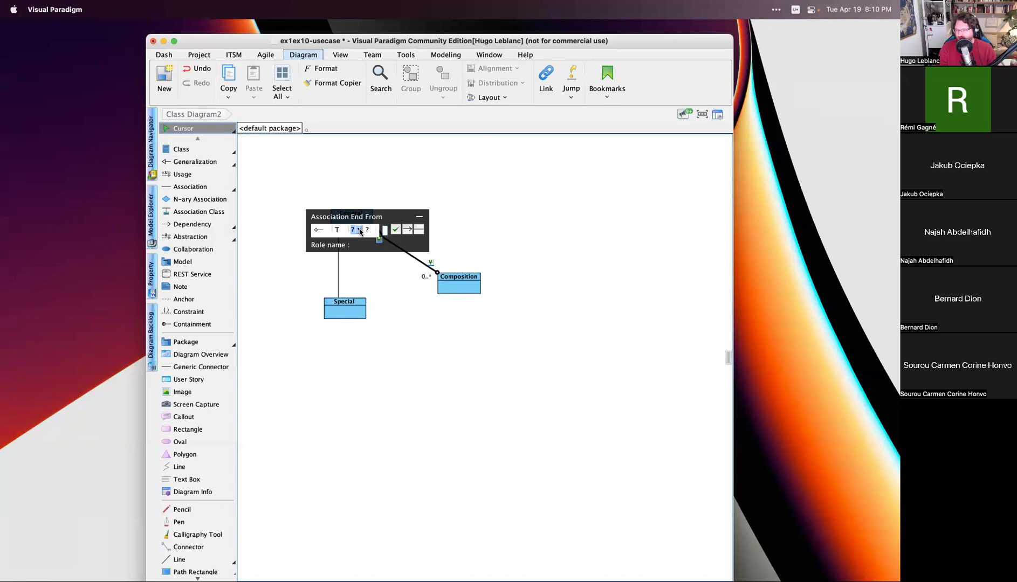
pyautogui.click(360, 231)
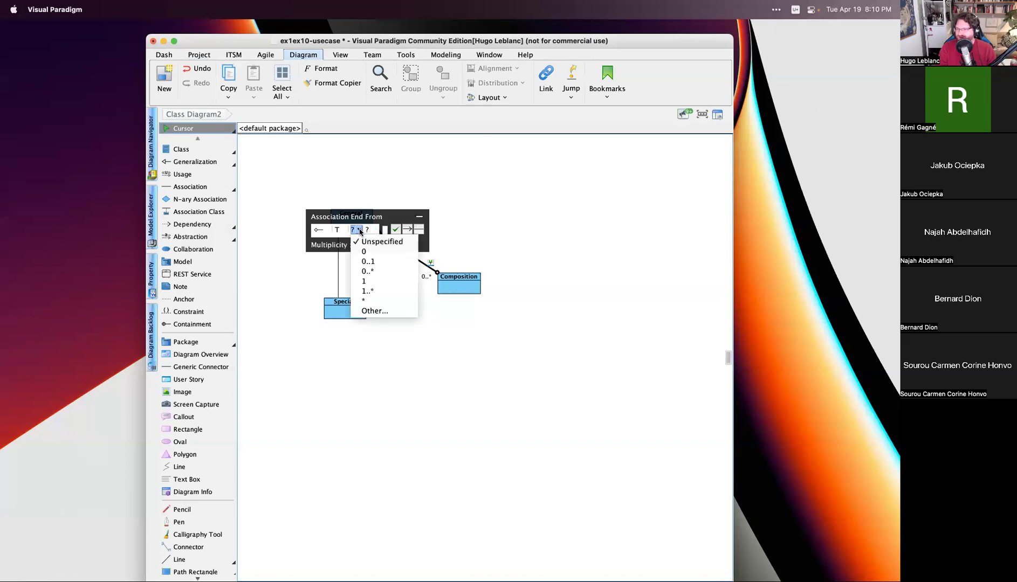
pyautogui.click(380, 301)
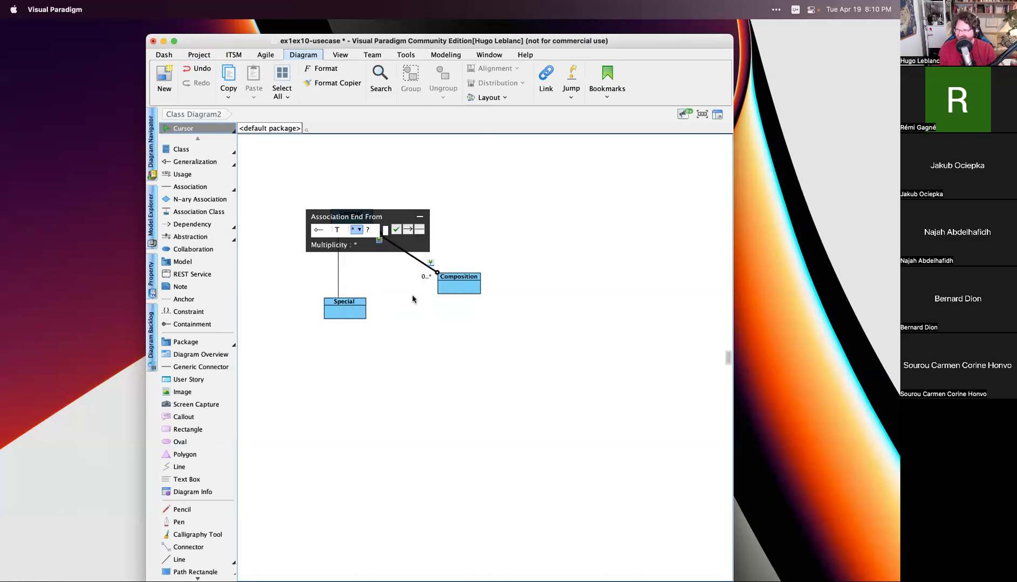
pyautogui.click(402, 313)
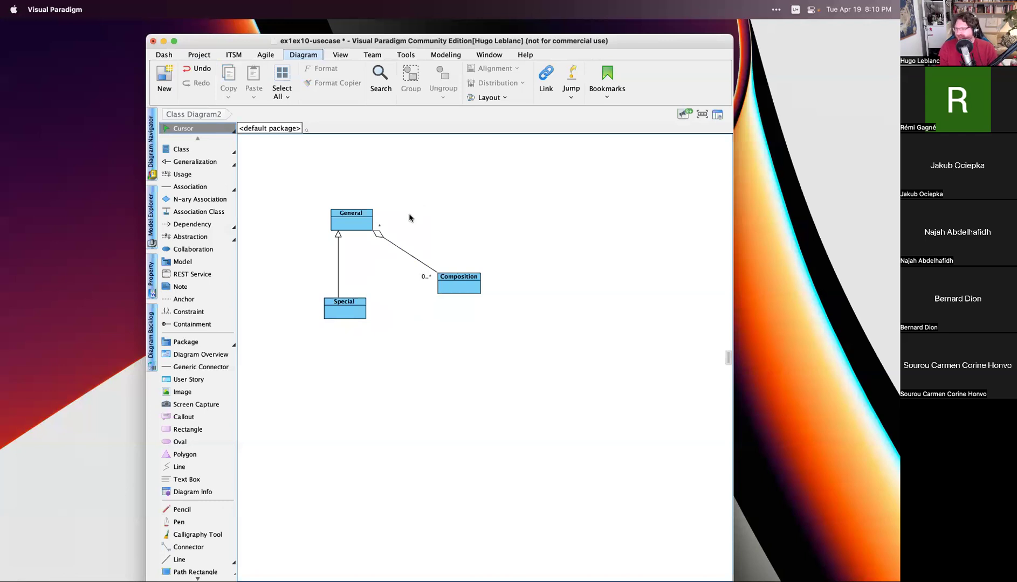
# - Change the multiplicity at the Composition end of the aggregation to 2..*
pyautogui.click(426, 277)
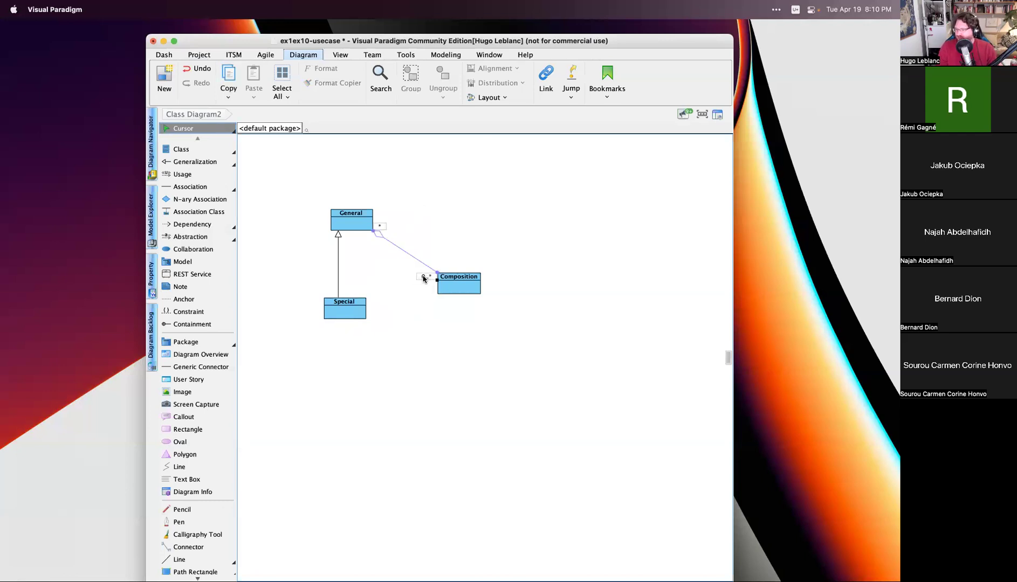
pyautogui.click(422, 274)
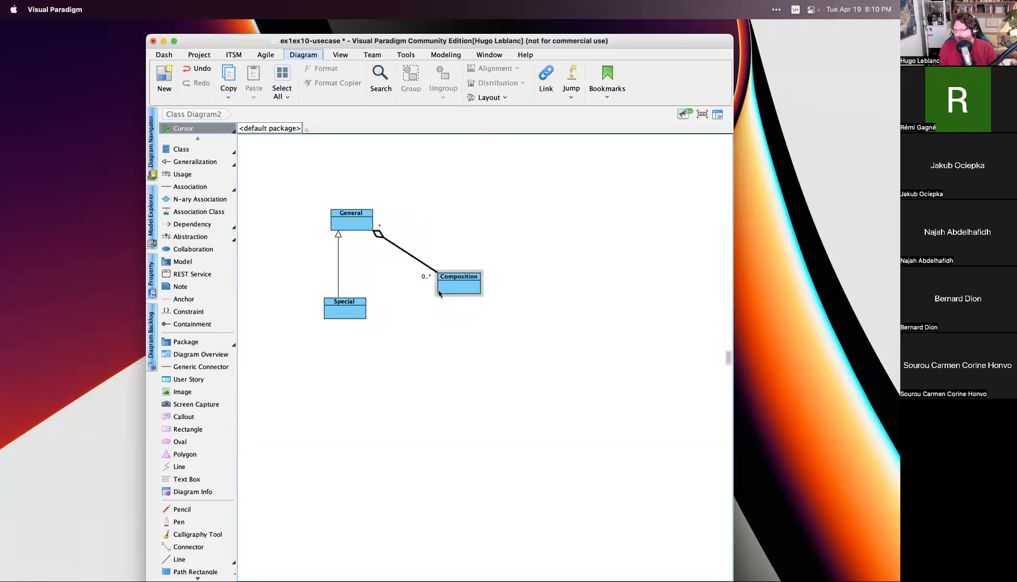
pyautogui.click(419, 324)
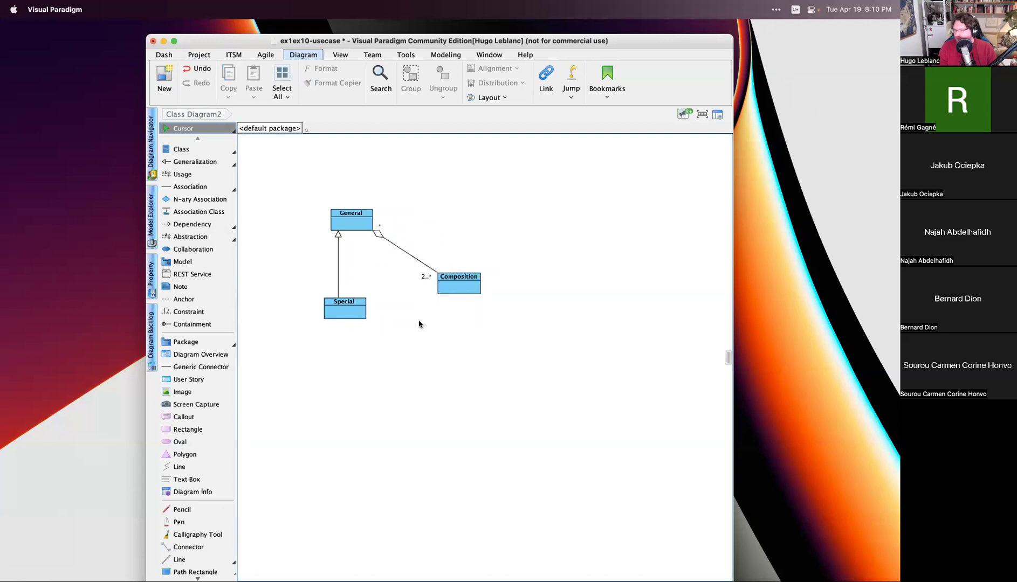
# - Examine the settings of the aggregation's Composition end and the full Association Specification
pyautogui.click(428, 266)
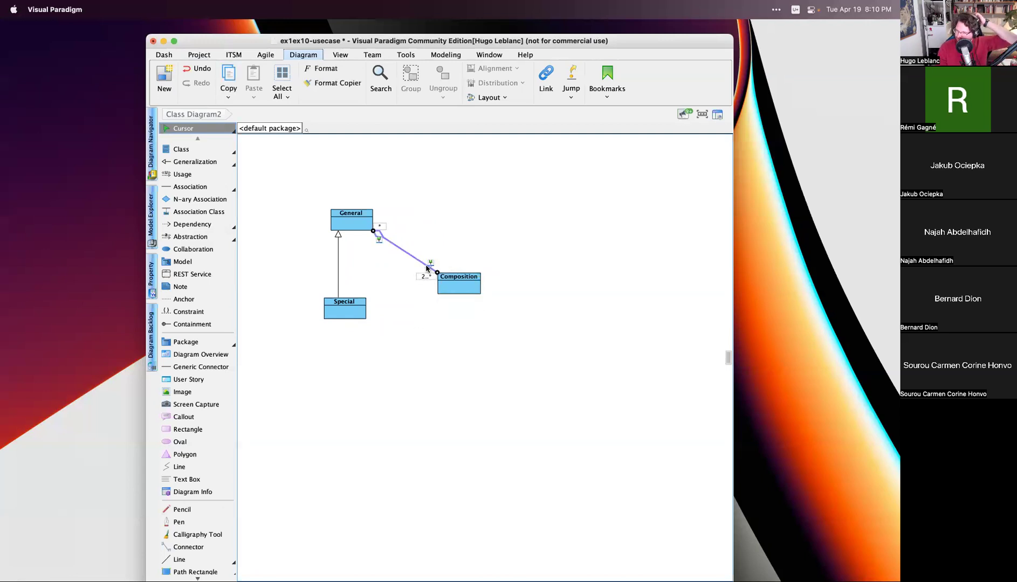
pyautogui.click(424, 266)
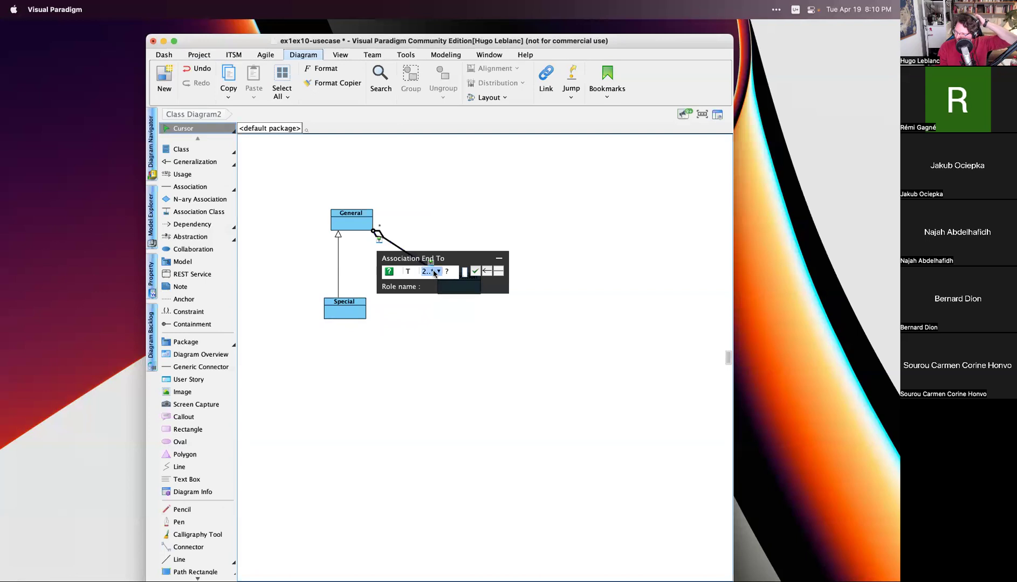
pyautogui.moveTo(418, 291); pyautogui.dragTo(457, 243)
pyautogui.press('Escape')
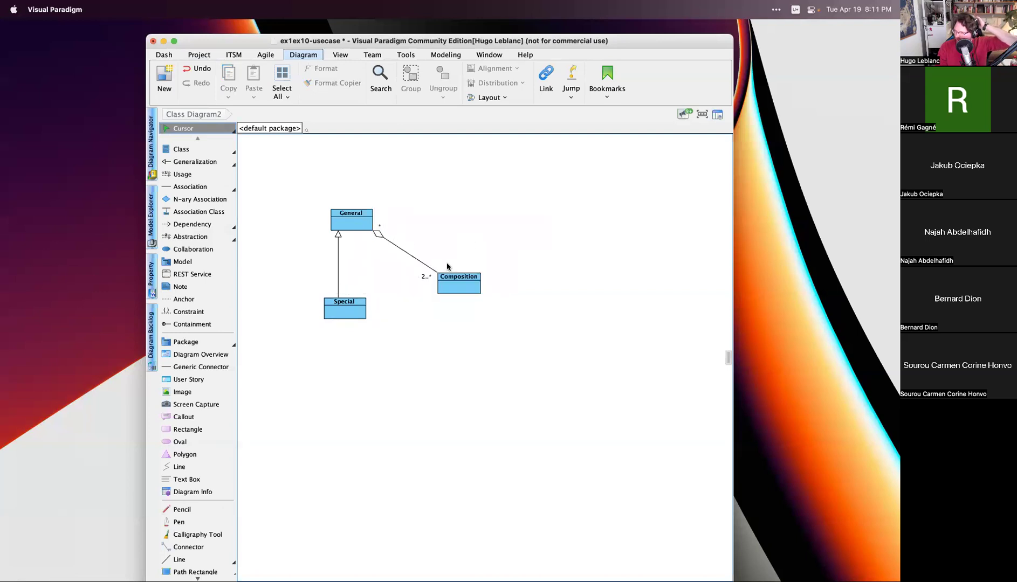
pyautogui.click(404, 249)
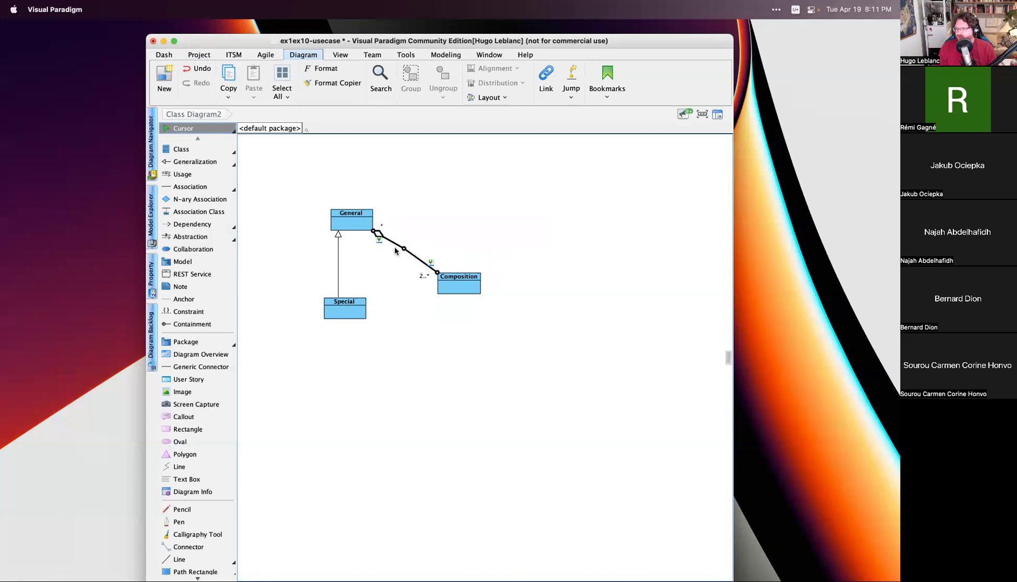
pyautogui.rightClick(395, 245)
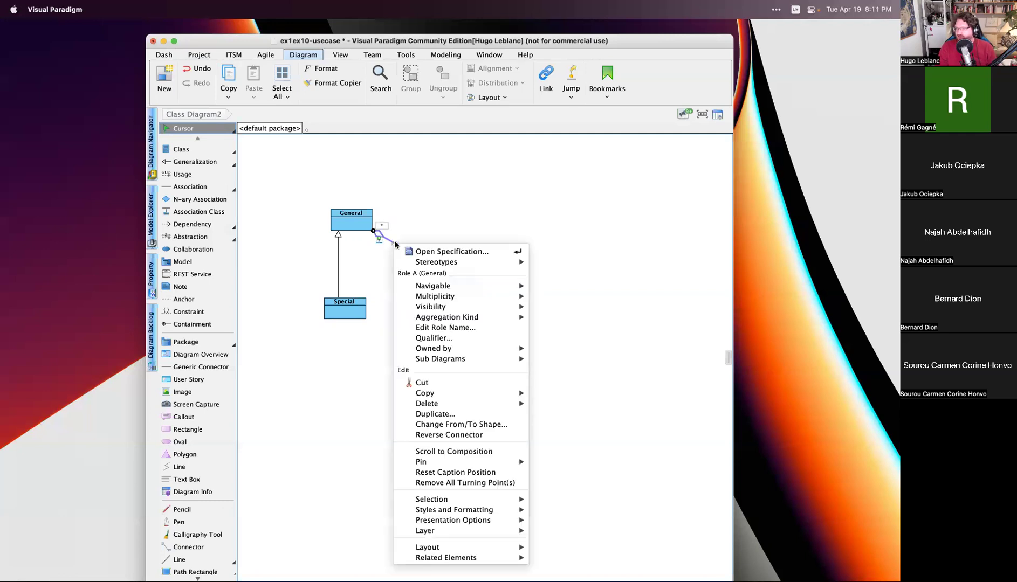
pyautogui.click(440, 251)
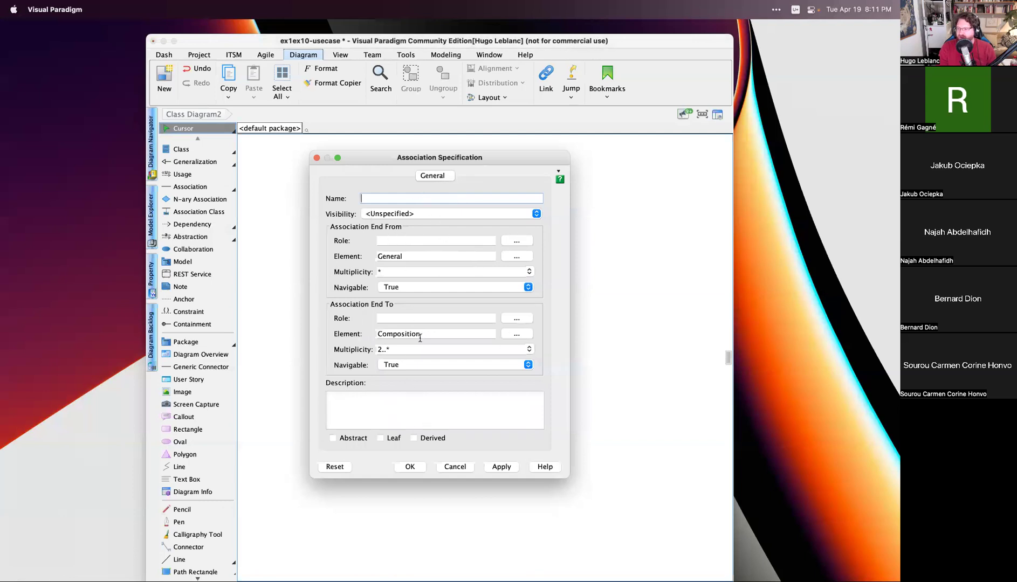
pyautogui.click(457, 468)
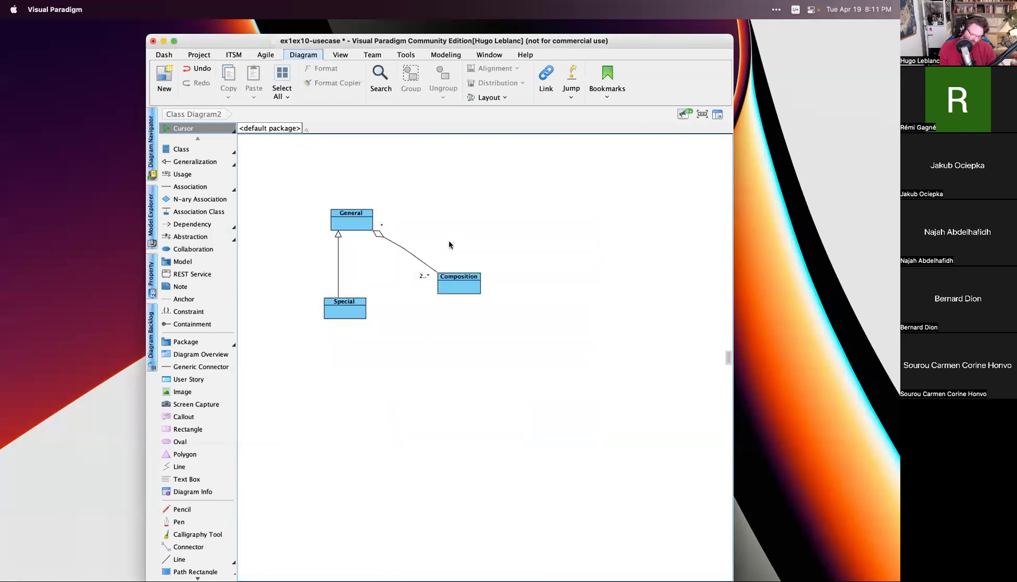
# - In the aggregation's specification, name the General end's role asdf and the Composition end's role xcvb, and apply the changes
pyautogui.rightClick(406, 256)
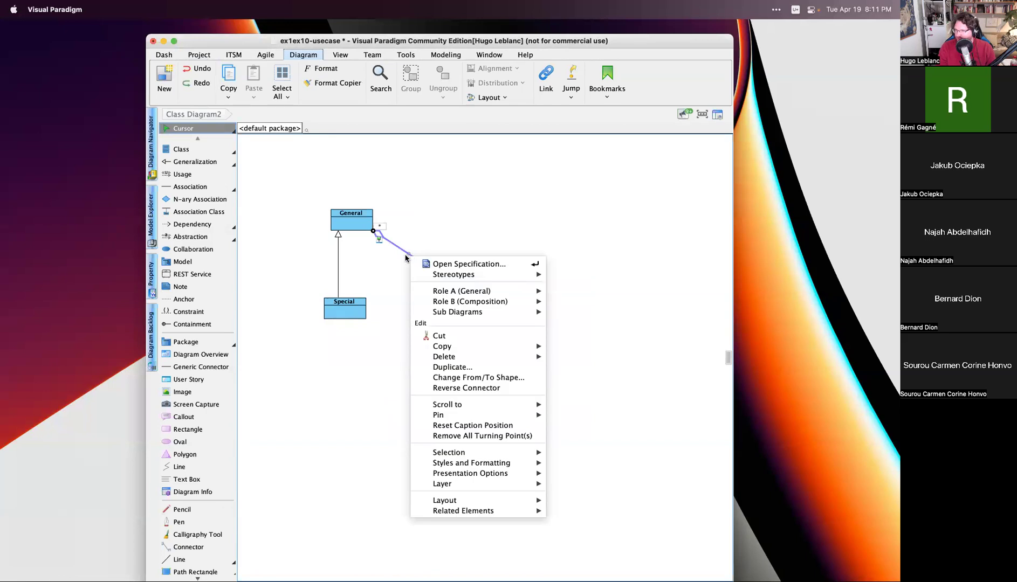
pyautogui.click(435, 264)
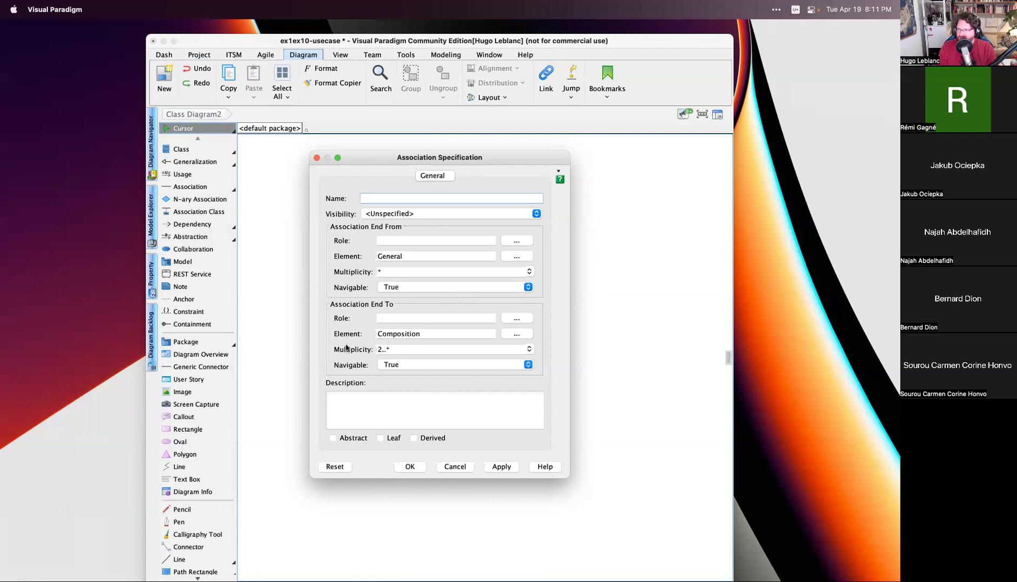
pyautogui.click(409, 241)
pyautogui.write('asdf')
pyautogui.click(409, 318)
pyautogui.write('xcvb')
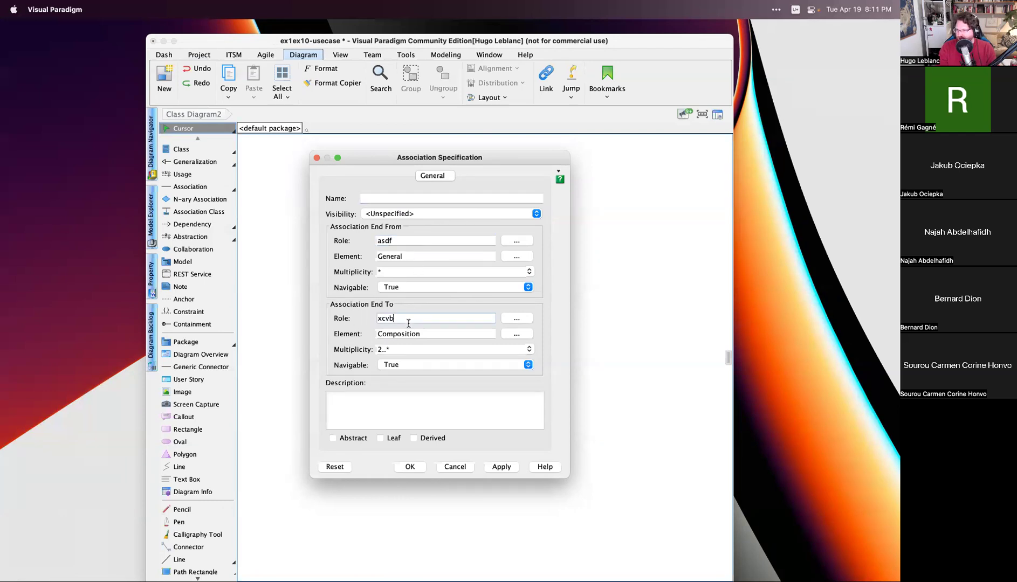
pyautogui.click(501, 467)
pyautogui.click(415, 467)
pyautogui.click(485, 432)
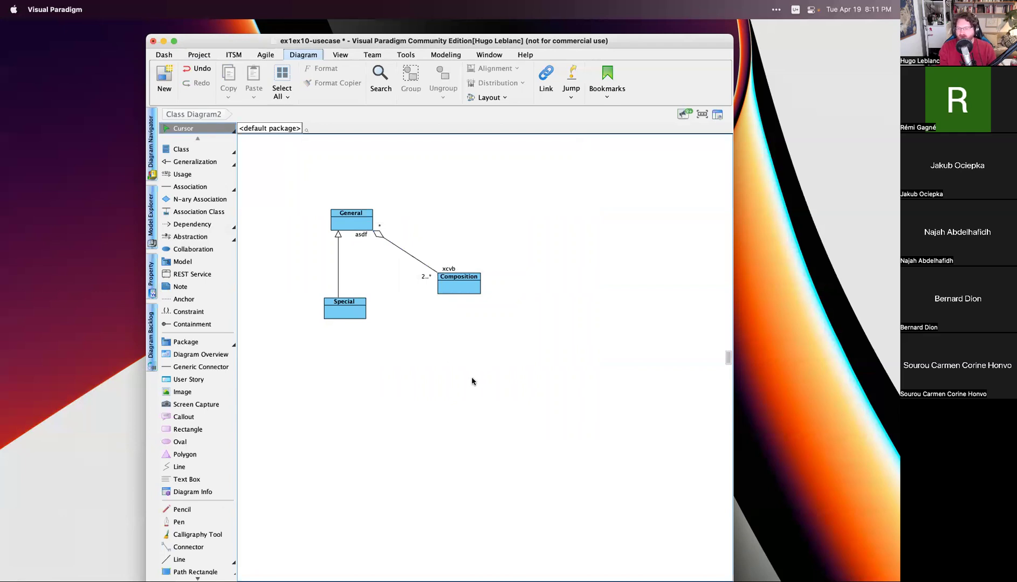
pyautogui.click(352, 220)
pyautogui.click(345, 227)
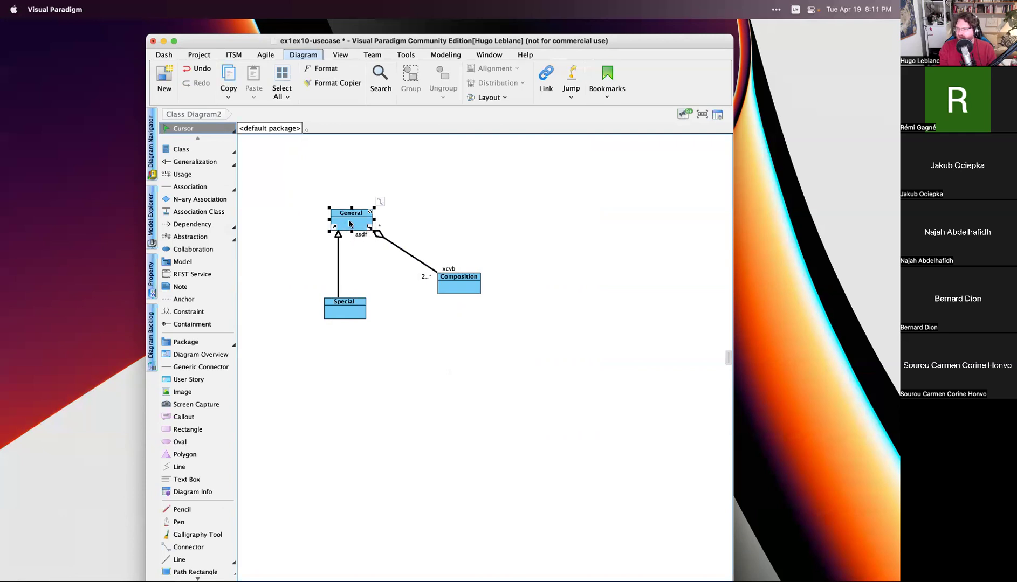
pyautogui.doubleClick(346, 225)
pyautogui.write('asdf')
pyautogui.press('BackSpace')
pyautogui.press('BackSpace')
pyautogui.press('BackSpace')
pyautogui.press('BackSpace')
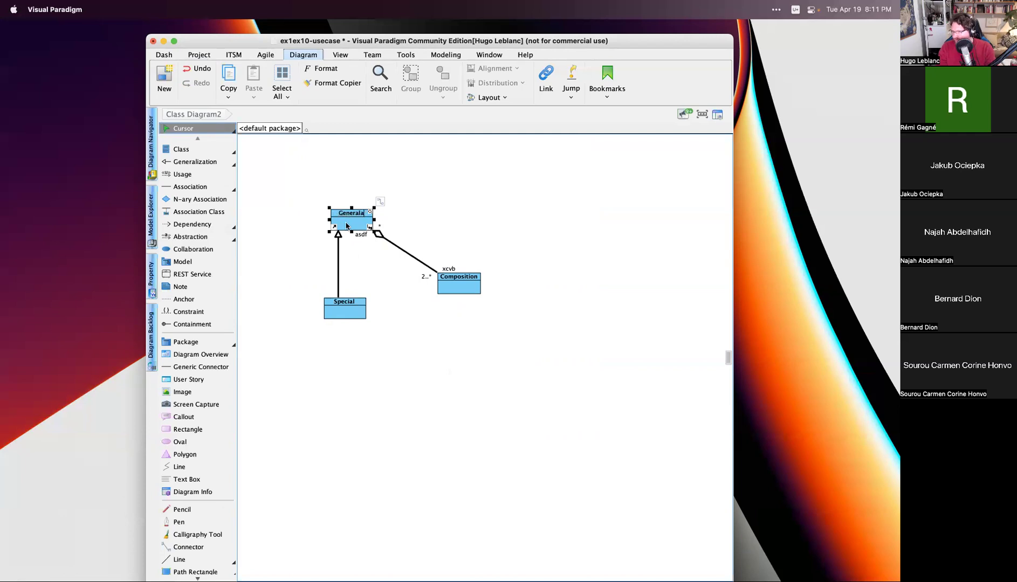
# - Add a private attribute named asdfsxcv to the General class through its Class Specification
pyautogui.rightClick(352, 227)
pyautogui.moveTo(378, 231)
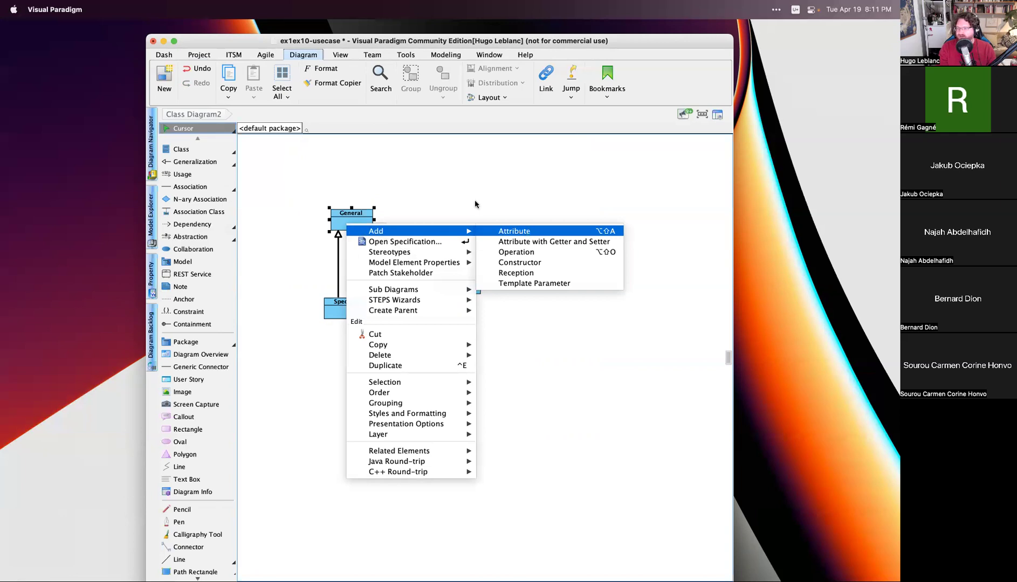
pyautogui.press('Escape')
pyautogui.rightClick(351, 223)
pyautogui.click(399, 242)
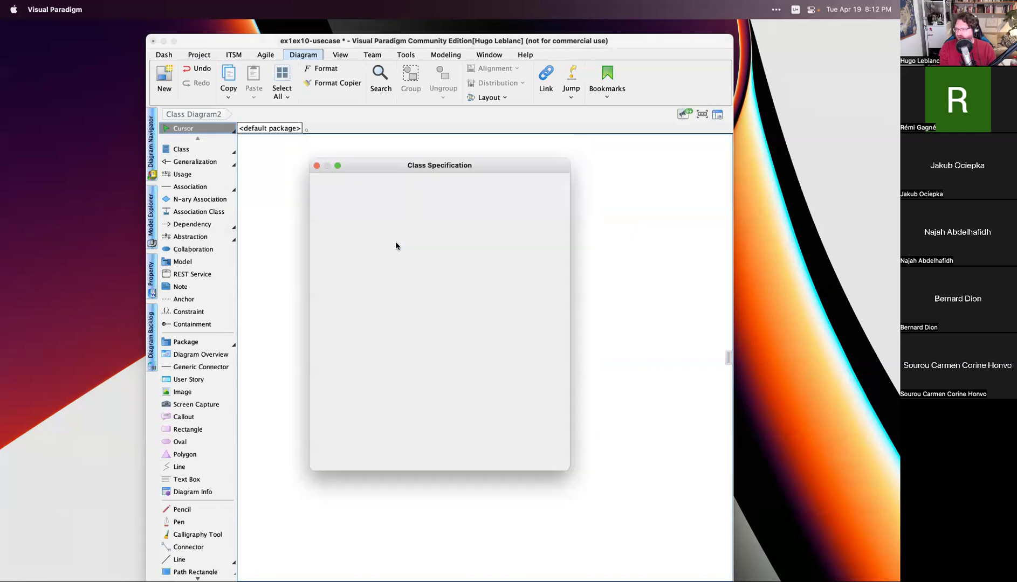
pyautogui.click(398, 183)
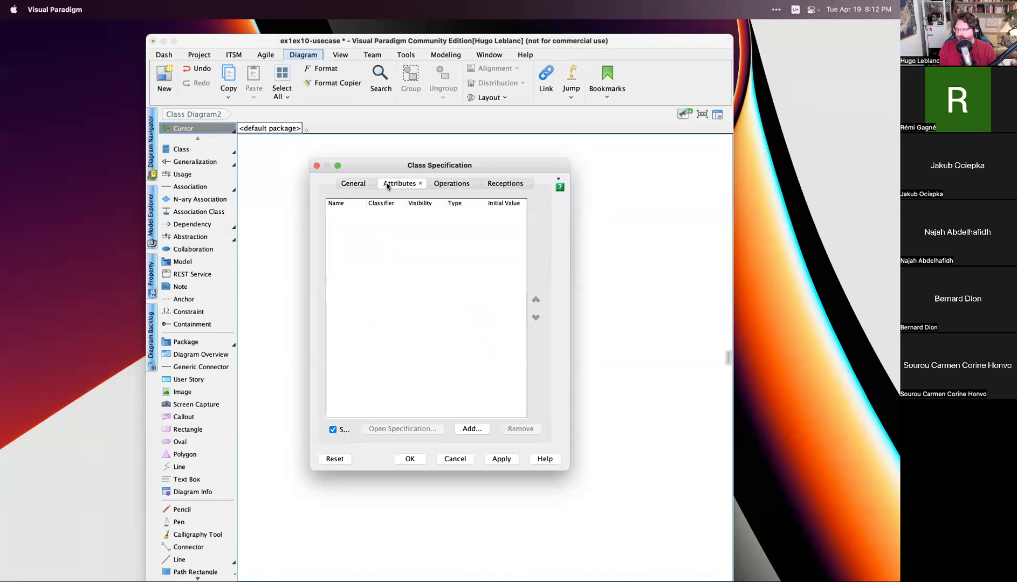
pyautogui.click(471, 429)
pyautogui.write('asdfsxcv')
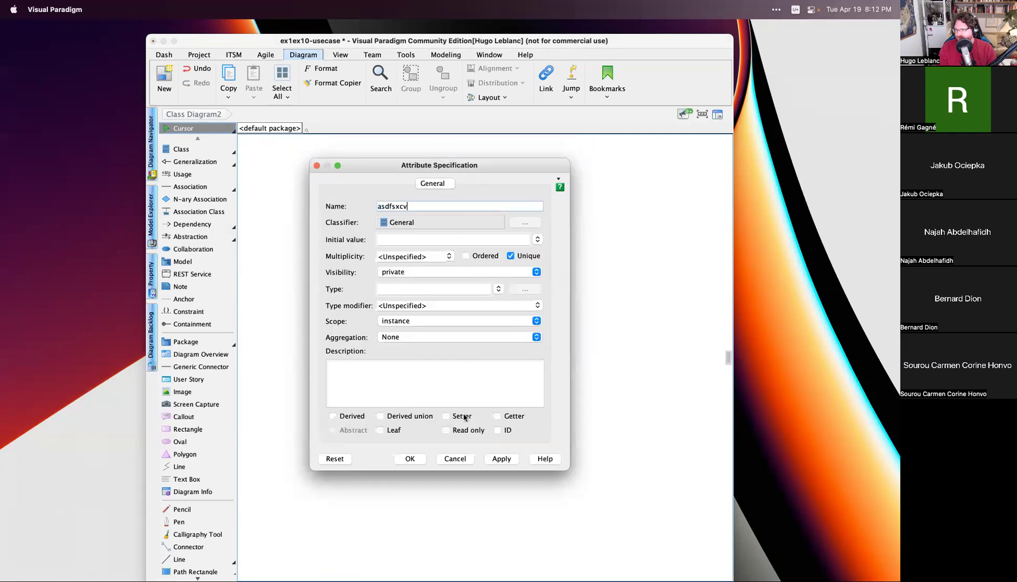
pyautogui.click(409, 460)
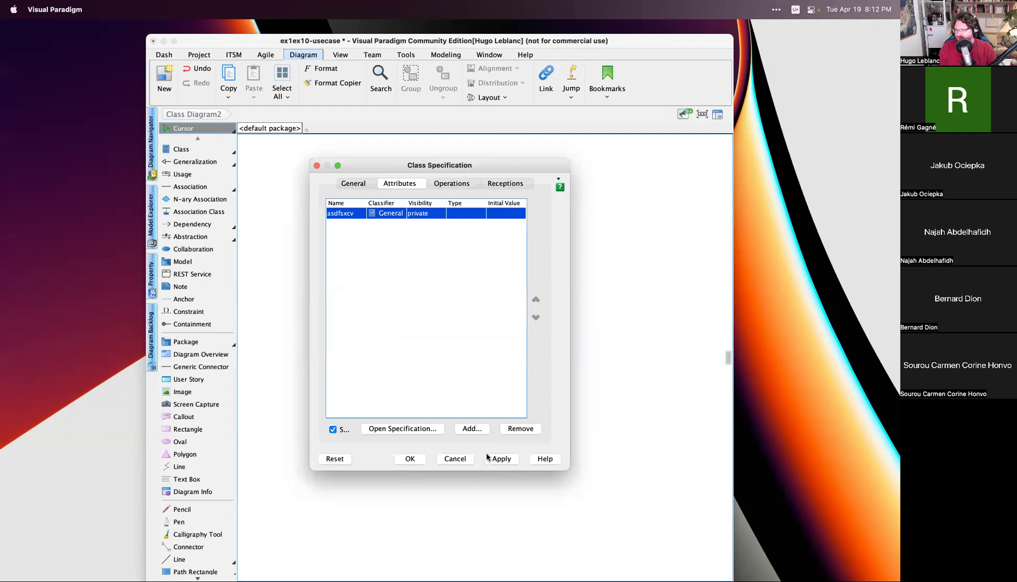
pyautogui.click(415, 461)
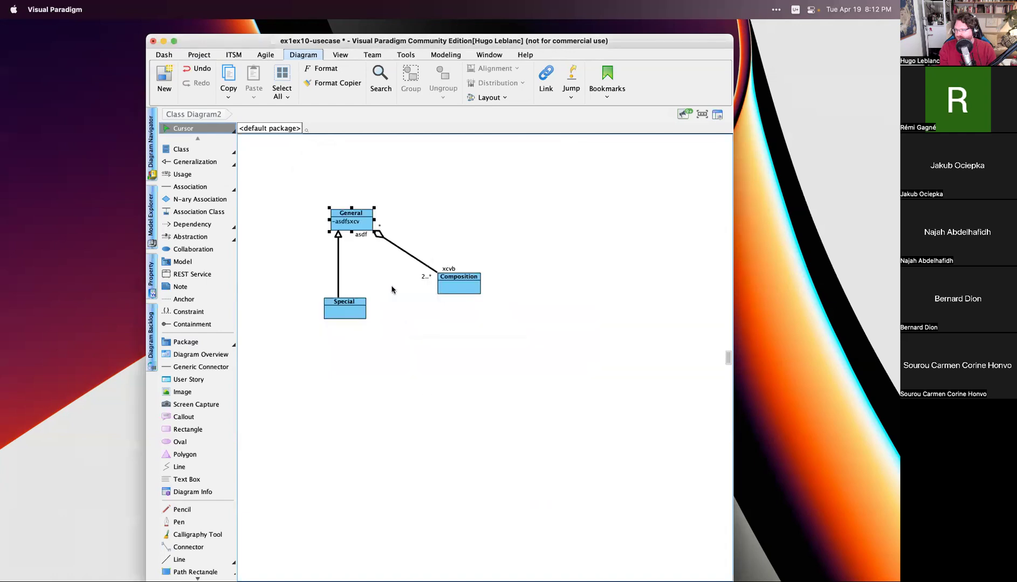
# - Examine the specification of the asdfsxcv attribute and the kinds of members that can be added to the General class
pyautogui.doubleClick(343, 229)
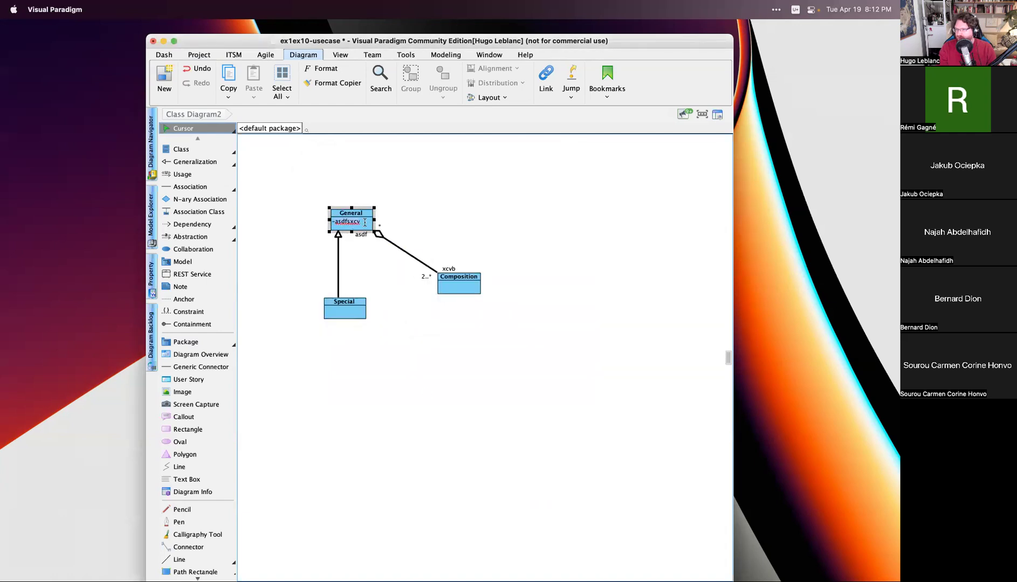
pyautogui.press('super+a')
pyautogui.doubleClick(368, 225)
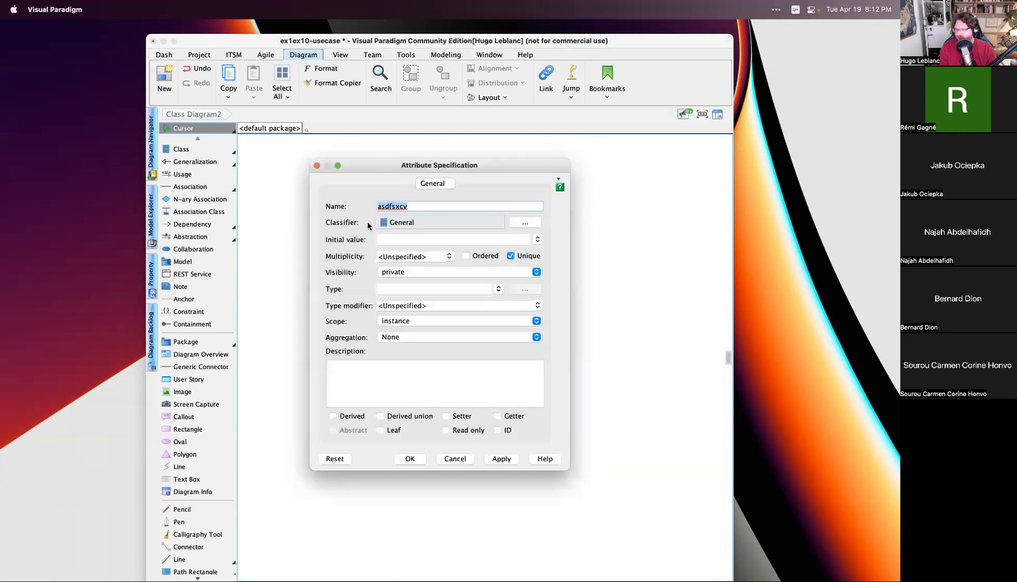
pyautogui.click(450, 459)
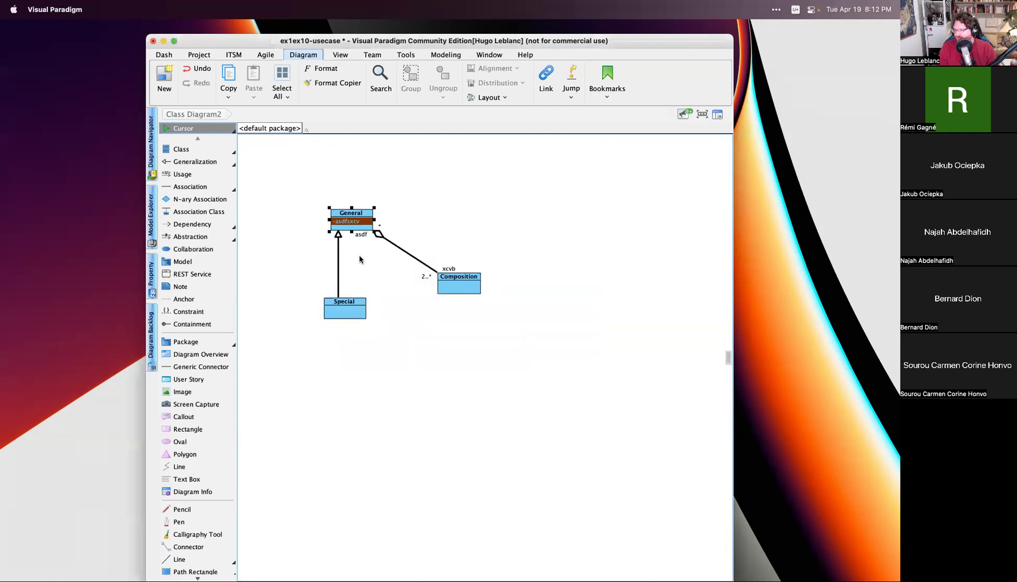
pyautogui.rightClick(345, 231)
pyautogui.moveTo(421, 236)
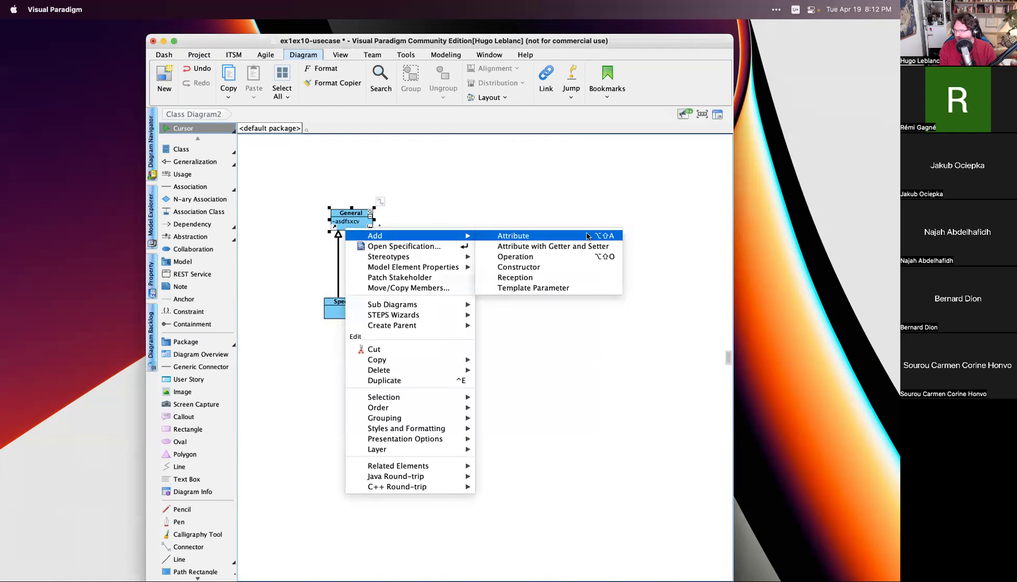
pyautogui.click(518, 216)
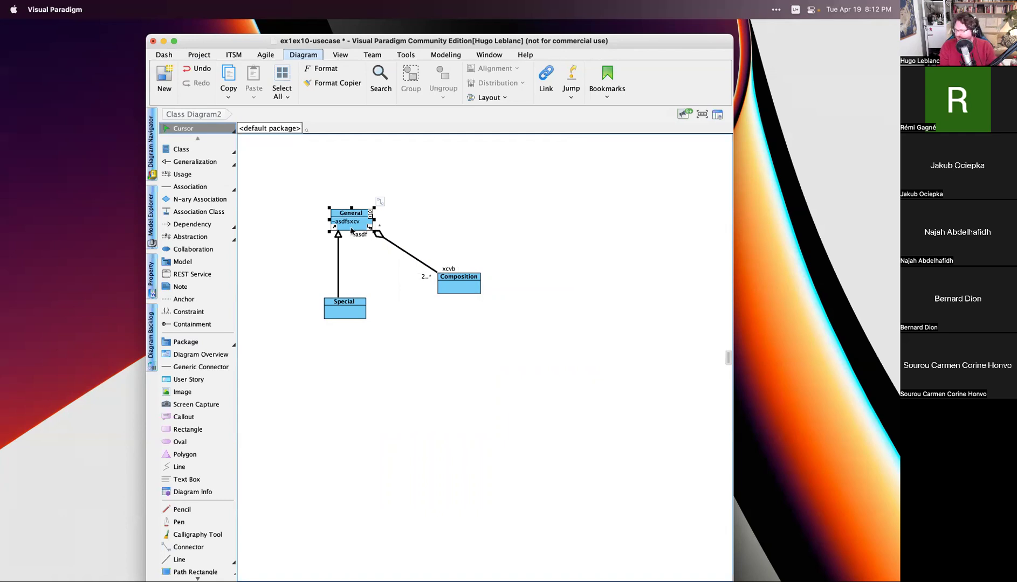
pyautogui.click(359, 270)
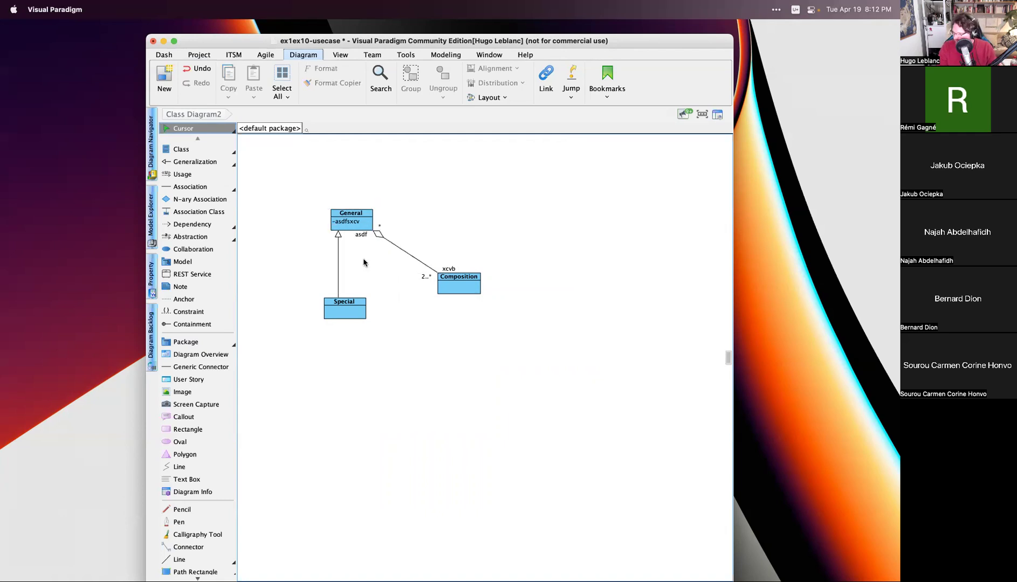
# - Add an attribute named "autre attribut" to the General class directly in the diagram
pyautogui.click(354, 229)
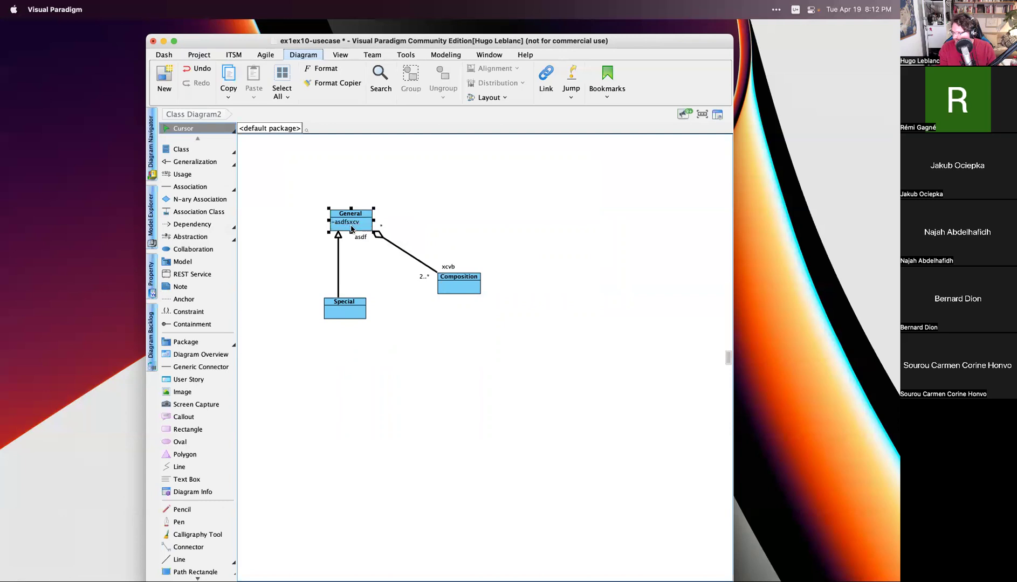
pyautogui.rightClick(350, 229)
pyautogui.moveTo(464, 235)
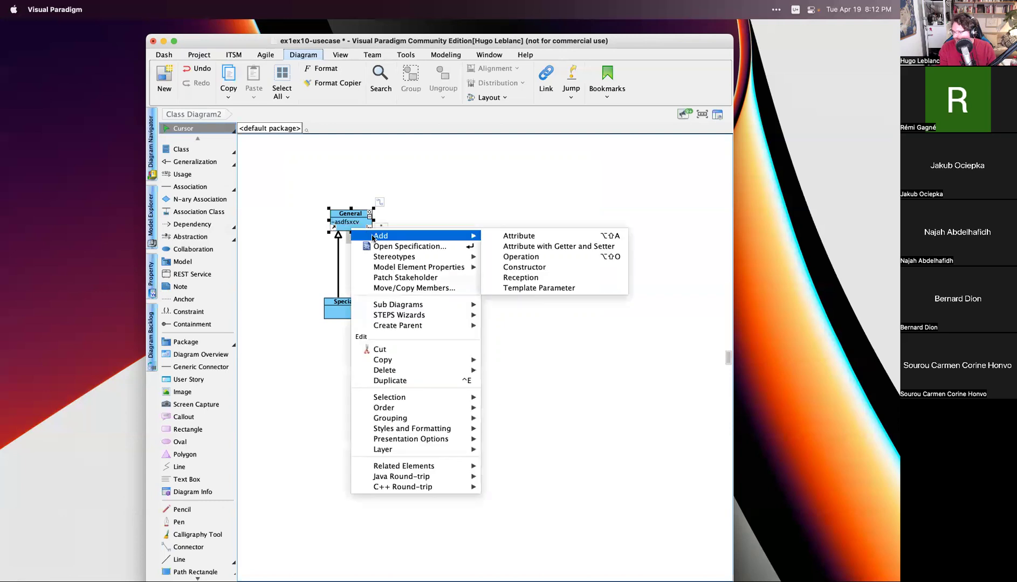
pyautogui.click(530, 239)
pyautogui.write('aut')
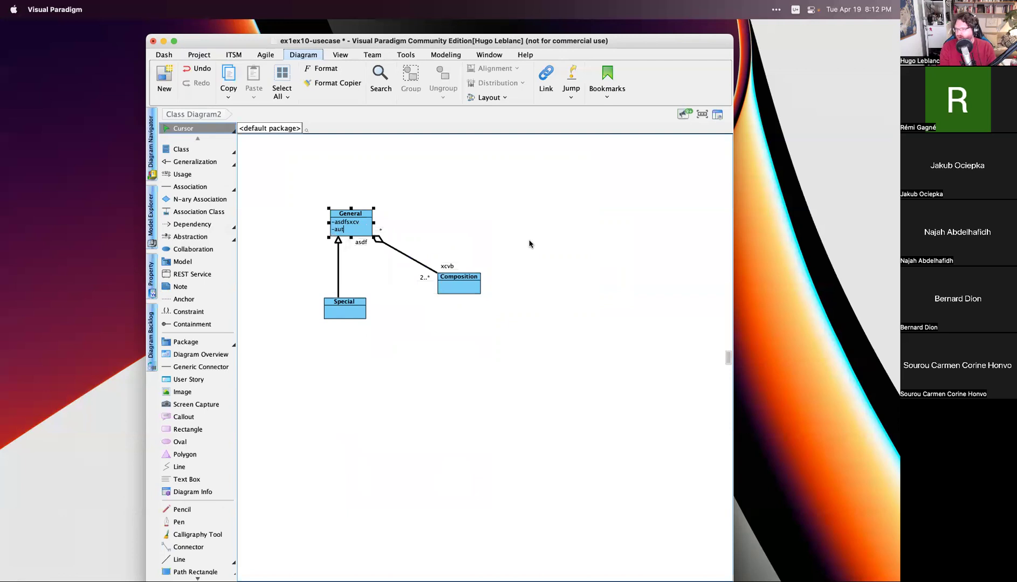
pyautogui.write('re attribut')
pyautogui.press('Return')
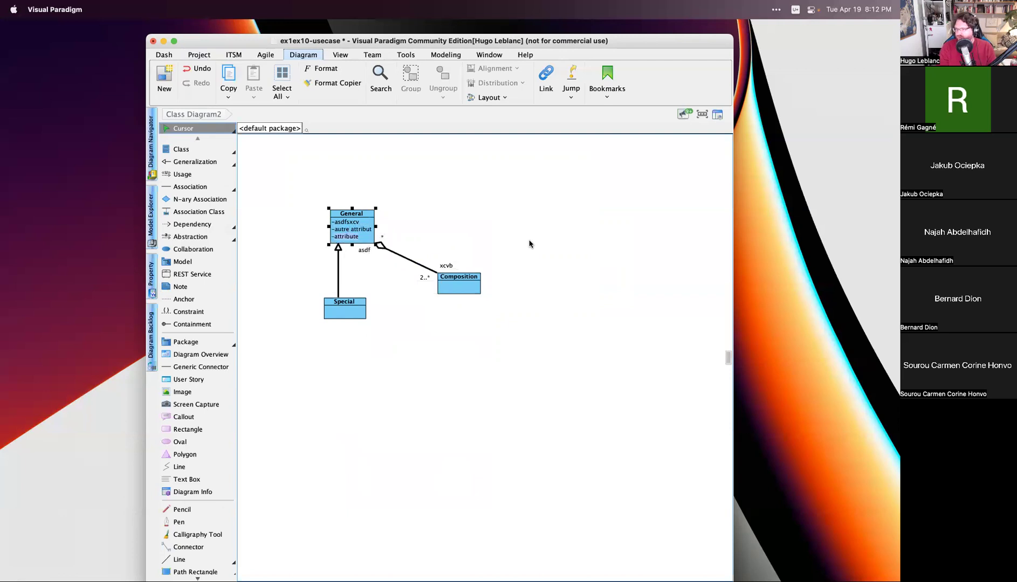
# - Continue General's attribute list with zcvbadf, awrlgk and one default-named attribute, and end the attribute entry
pyautogui.write('zcvbadf')
pyautogui.press('Return')
pyautogui.write('awrlgk')
pyautogui.press('Return')
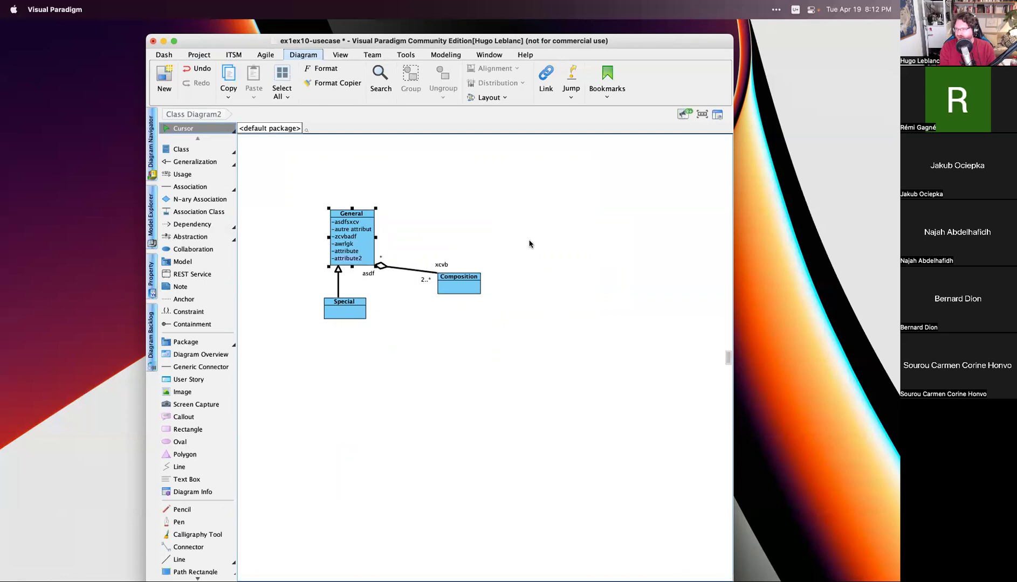
pyautogui.press('Return')
pyautogui.click(556, 319)
pyautogui.click(430, 356)
pyautogui.click(558, 319)
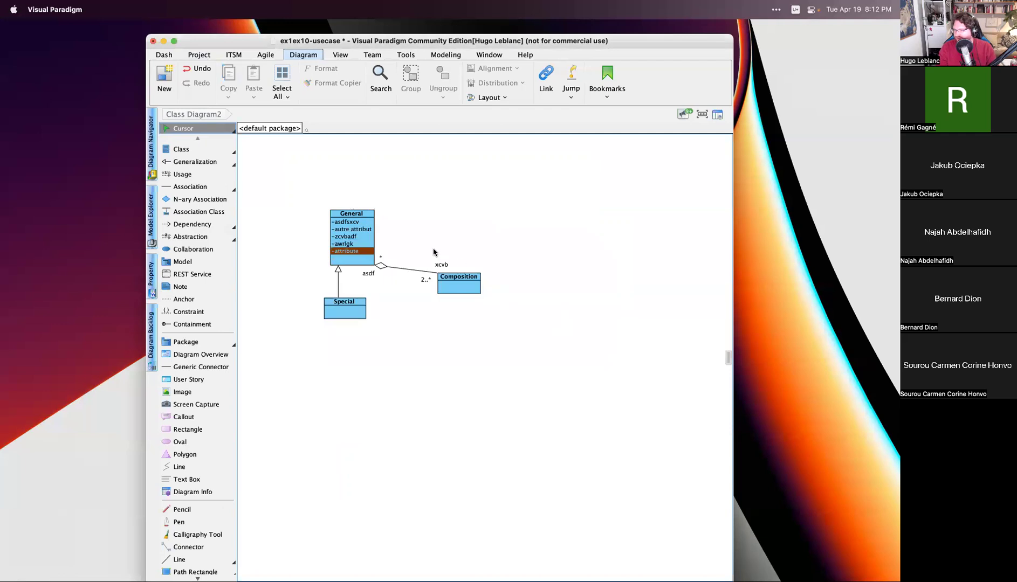
# - Add two more attributes with default names to the General class
pyautogui.click(348, 230)
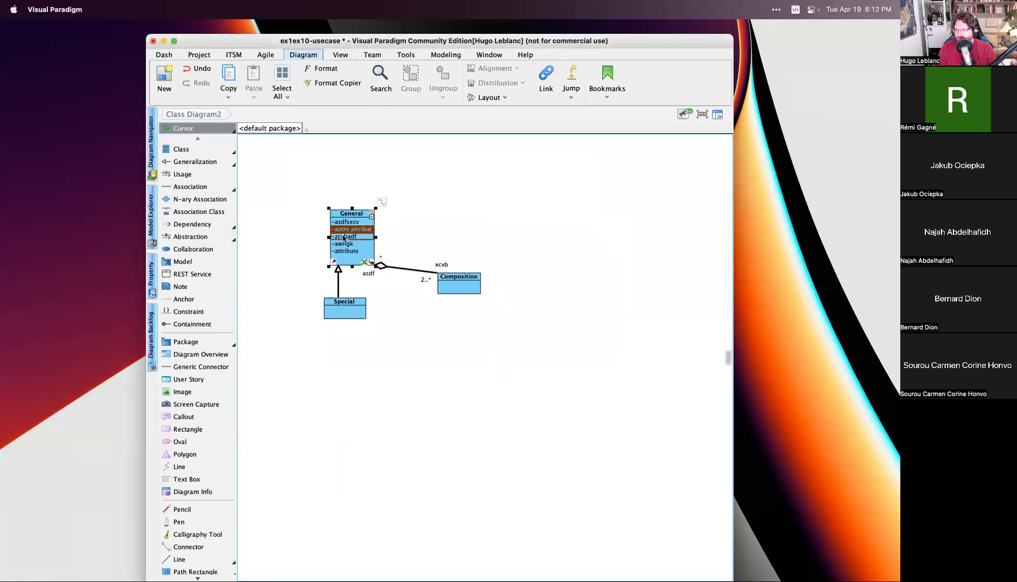
pyautogui.click(418, 231)
pyautogui.click(349, 262)
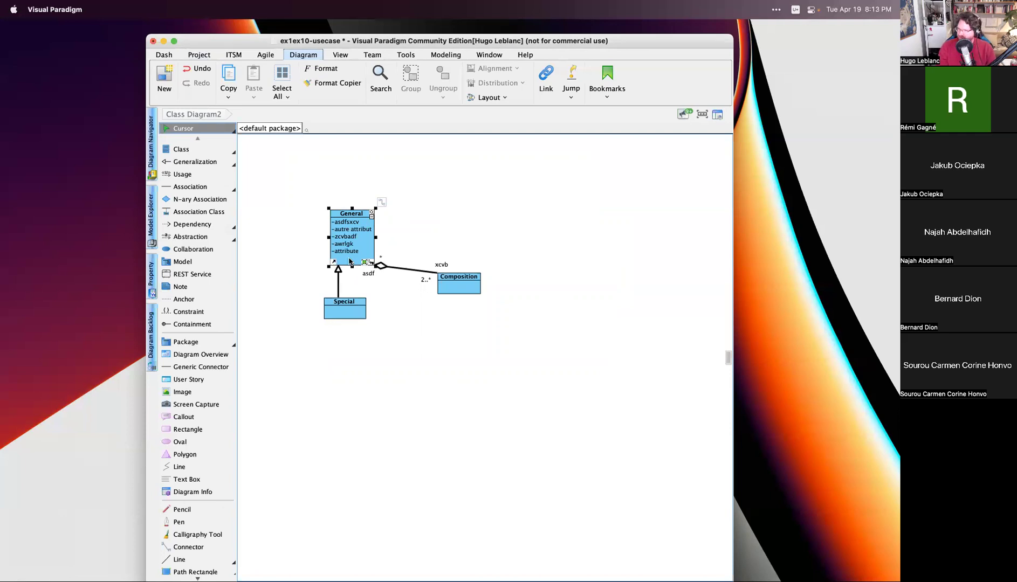
pyautogui.hotkey('alt', 'shift', 'a')
pyautogui.press('Return')
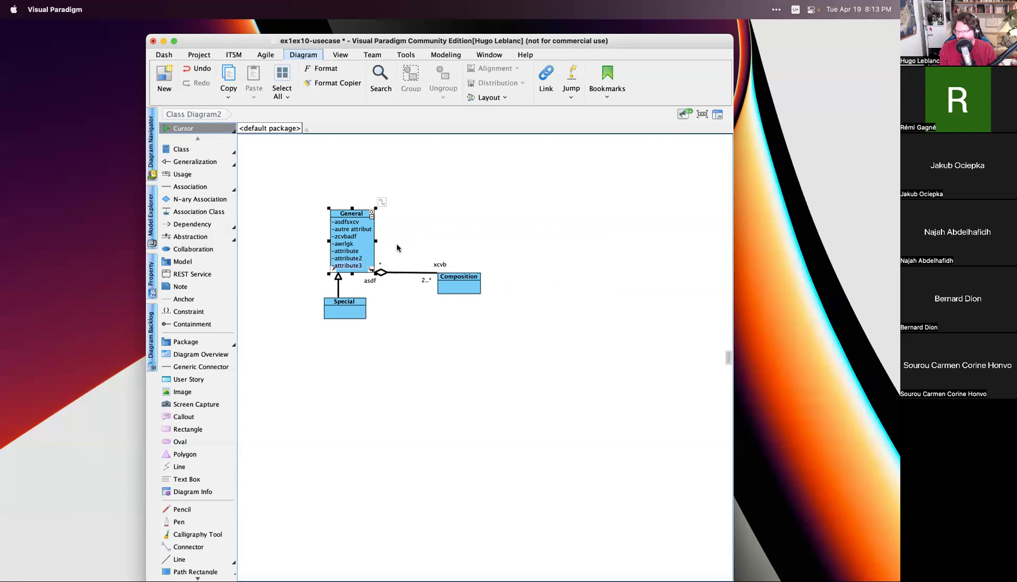
# - Move the Composition and Special classes lower to leave more space beneath the General class
pyautogui.moveTo(452, 285); pyautogui.dragTo(451, 322)
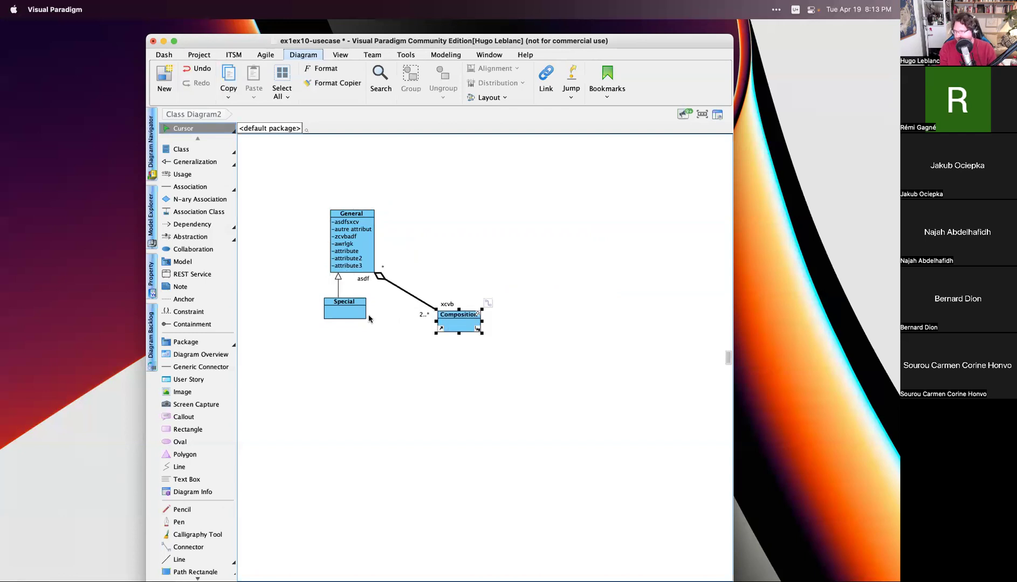
pyautogui.moveTo(364, 317); pyautogui.dragTo(343, 365)
pyautogui.click(431, 257)
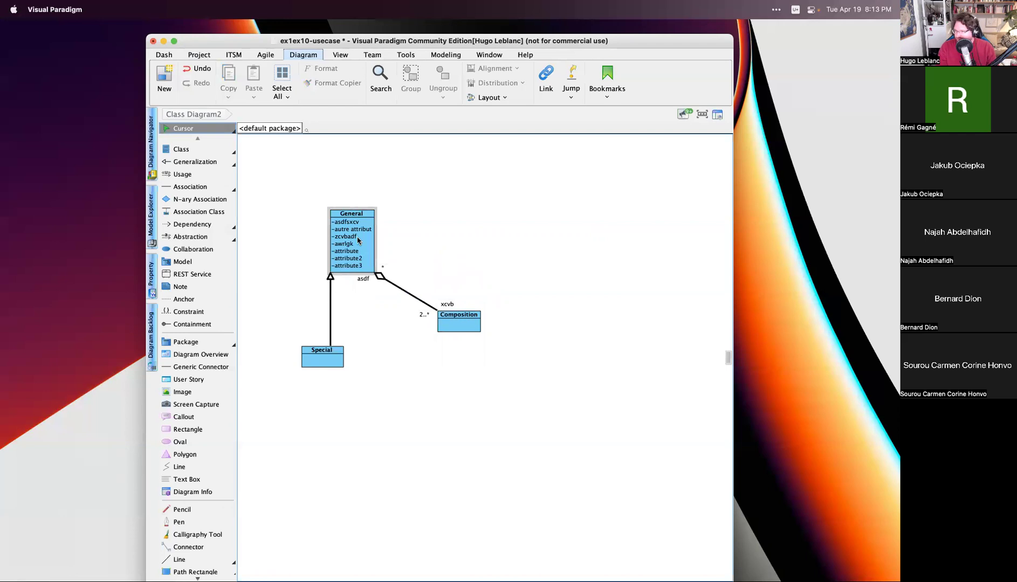
# - Delete the attribute named attribute from the General class and confirm the deletion
pyautogui.rightClick(358, 241)
pyautogui.click(416, 225)
pyautogui.click(345, 251)
pyautogui.press('Delete')
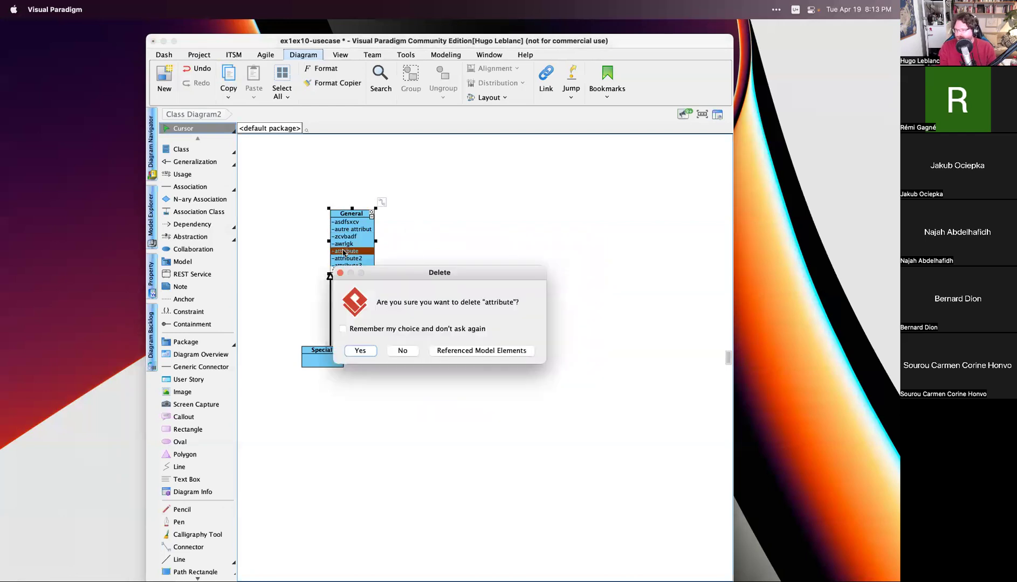
pyautogui.click(360, 351)
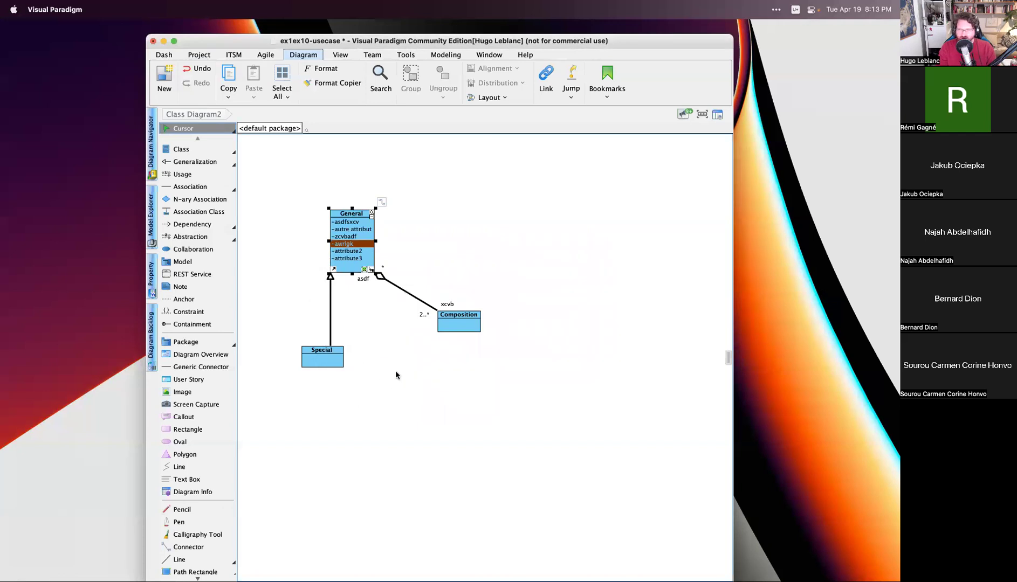
# - Review the attributes and general settings in the General class's specification, and close it without changes
pyautogui.rightClick(367, 242)
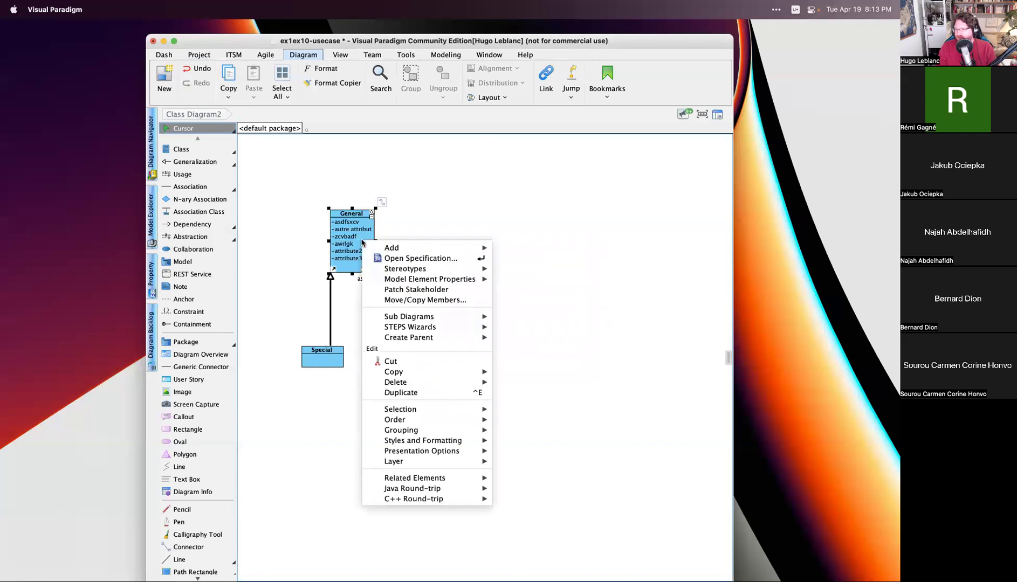
pyautogui.click(399, 259)
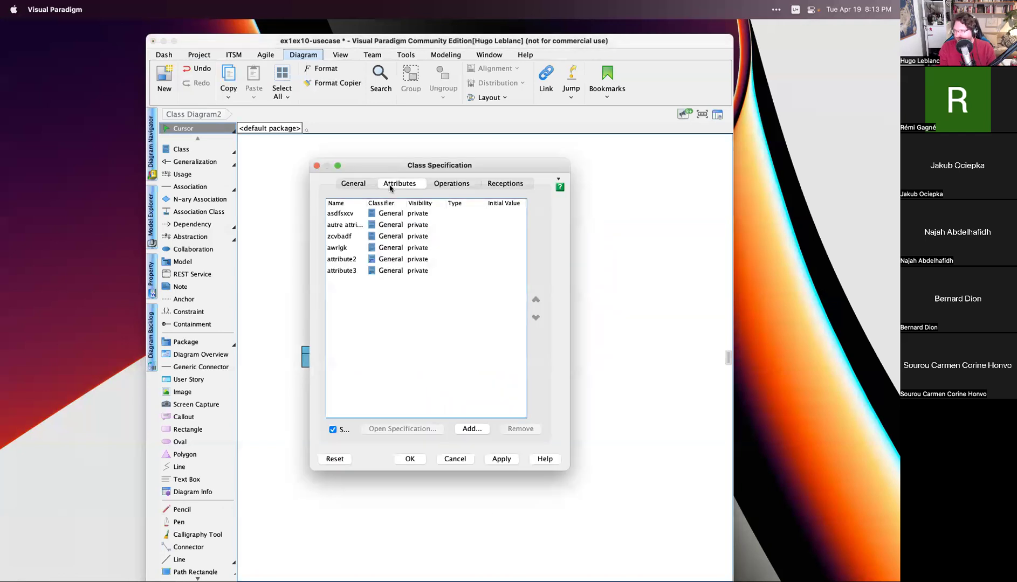
pyautogui.click(367, 186)
pyautogui.click(394, 184)
pyautogui.click(455, 459)
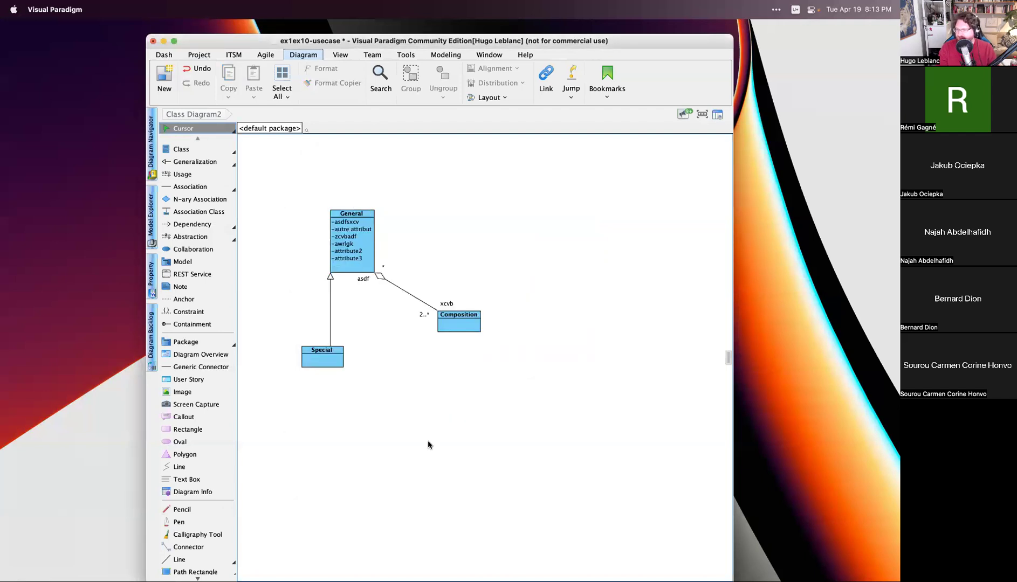
# - Create a new class named Autre in the empty area below the Composition class
pyautogui.doubleClick(440, 433)
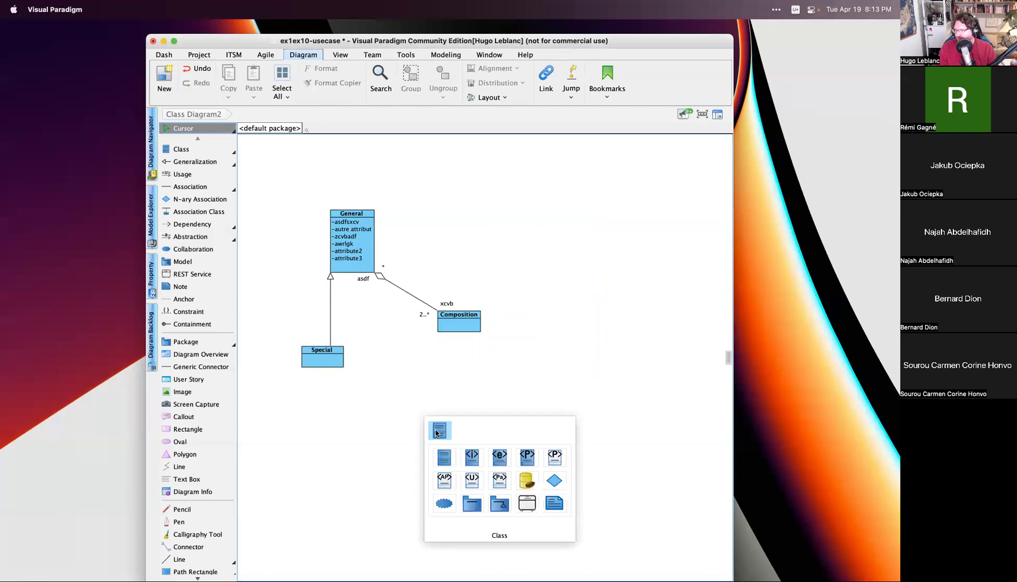
pyautogui.click(437, 432)
pyautogui.write('Ay')
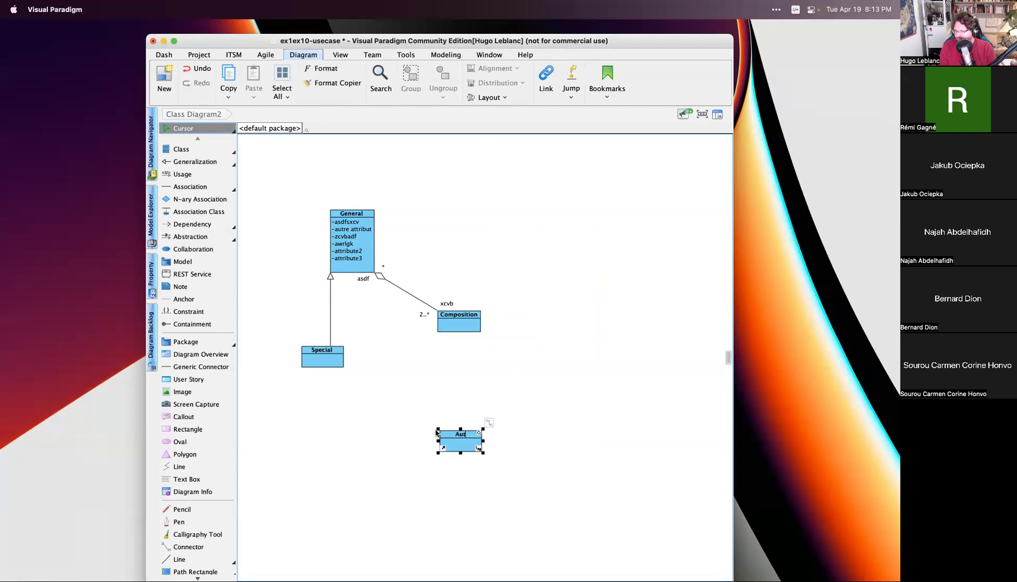
pyautogui.click(494, 373)
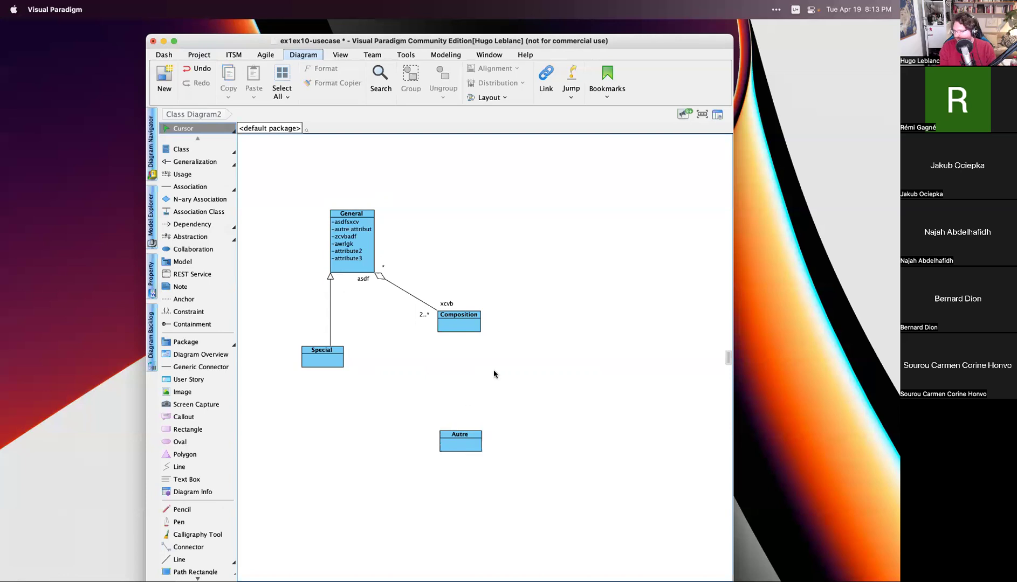
# - Create another class named Association between the Composition and Autre classes, offset to their right
pyautogui.doubleClick(526, 381)
pyautogui.click(520, 377)
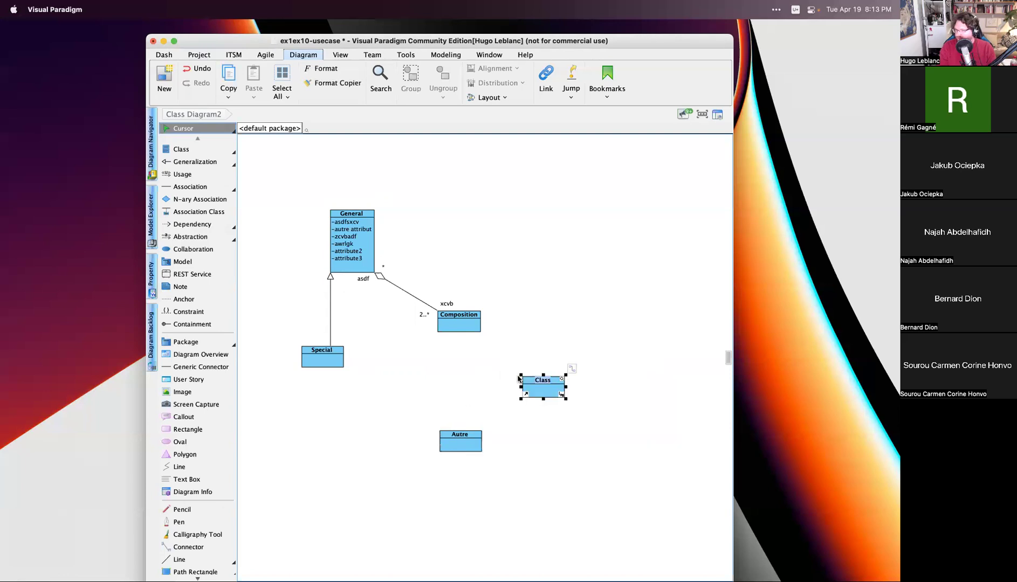
pyautogui.write('A')
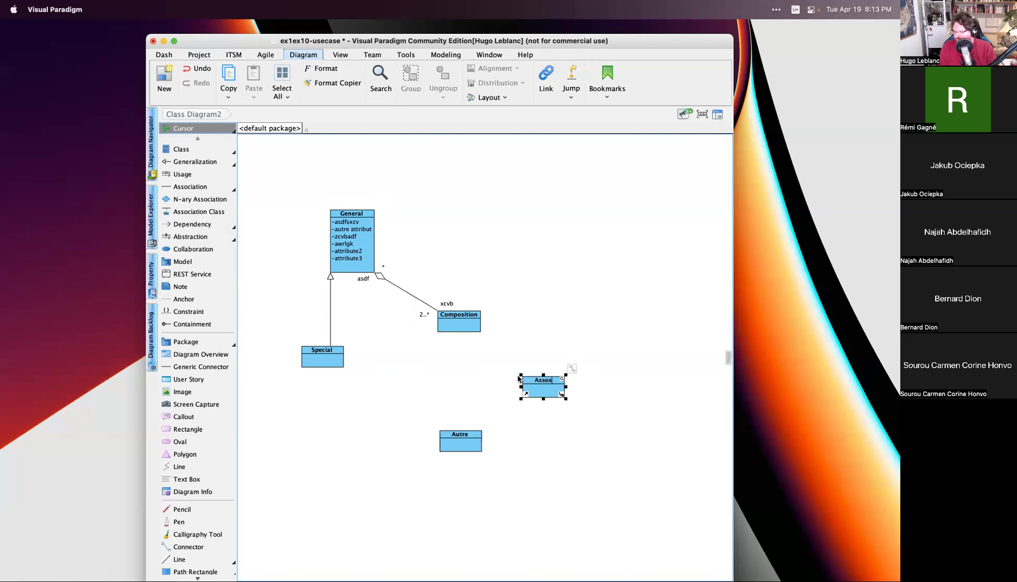
pyautogui.write('ssociation')
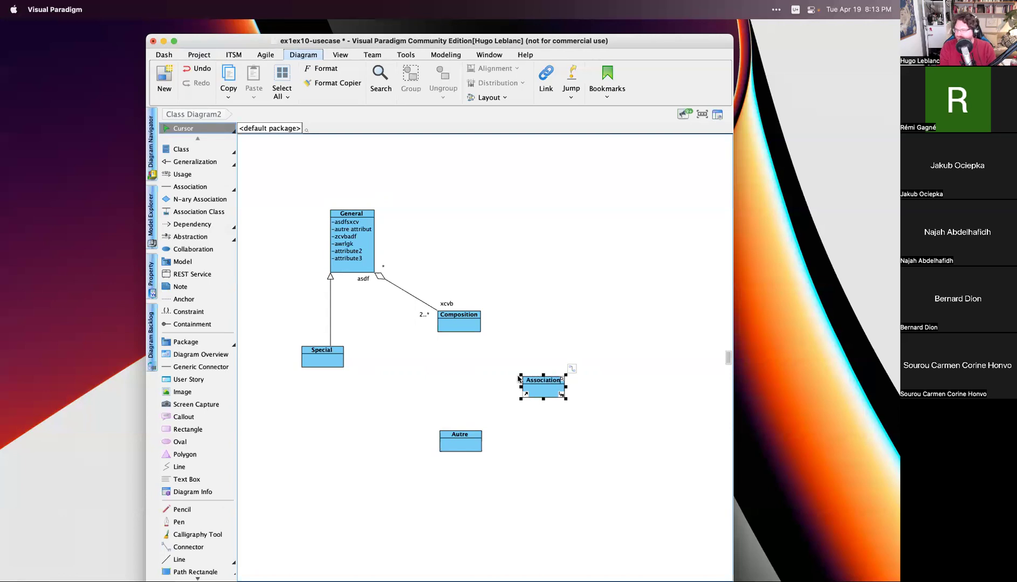
pyautogui.click(461, 368)
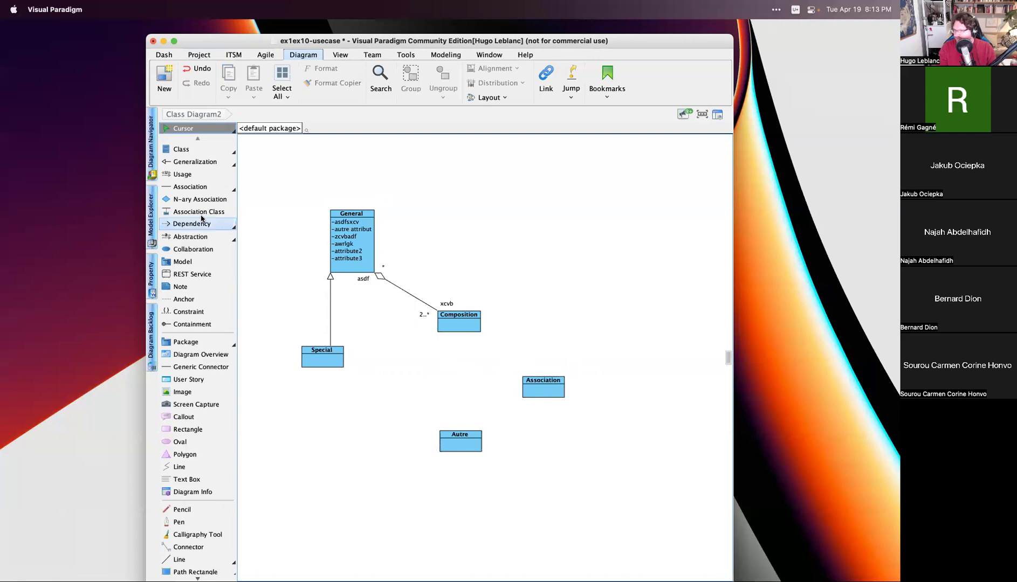
# - Delete the Association class from the diagram and confirm its deletion
pyautogui.click(178, 213)
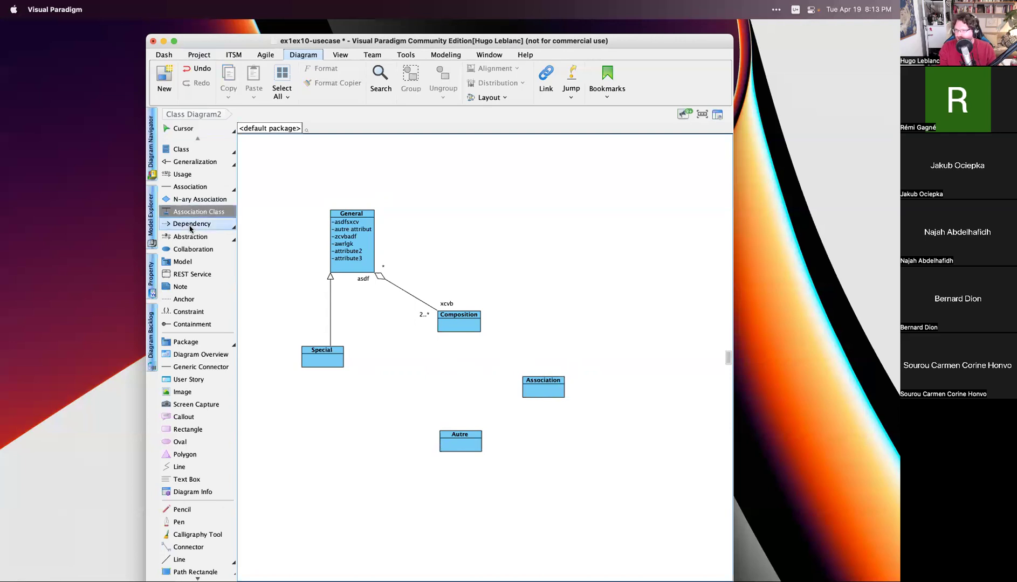
pyautogui.click(452, 370)
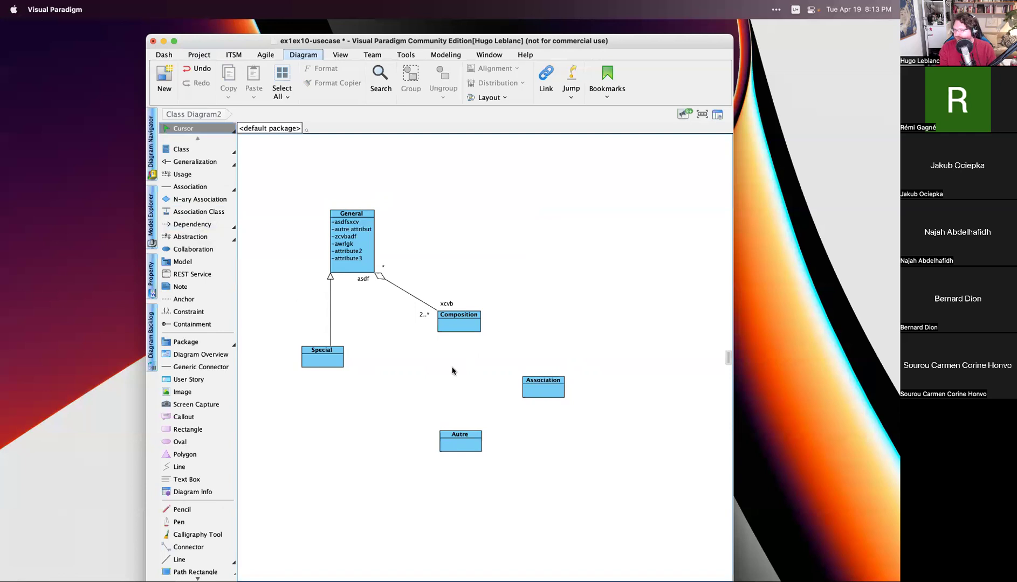
pyautogui.click(544, 388)
pyautogui.press('Delete')
pyautogui.click(361, 354)
pyautogui.click(410, 353)
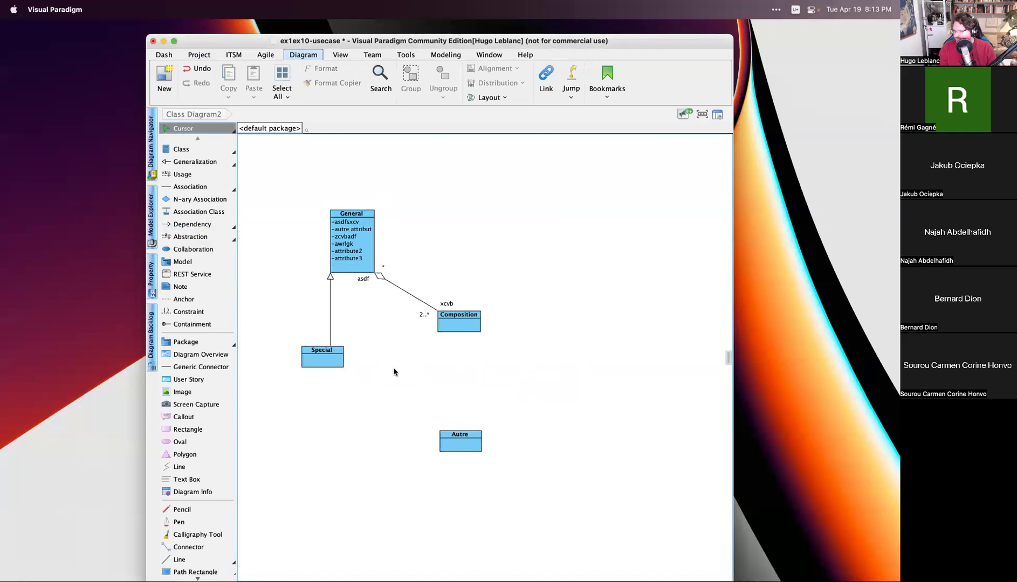
pyautogui.click(199, 211)
pyautogui.moveTo(469, 324); pyautogui.dragTo(463, 440)
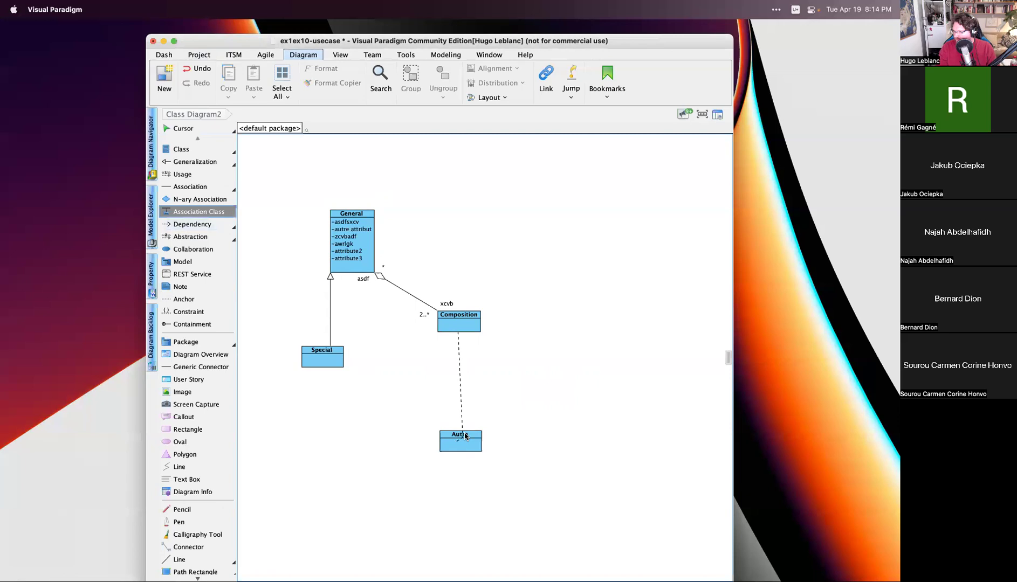
pyautogui.rightClick(531, 350)
pyautogui.click(499, 379)
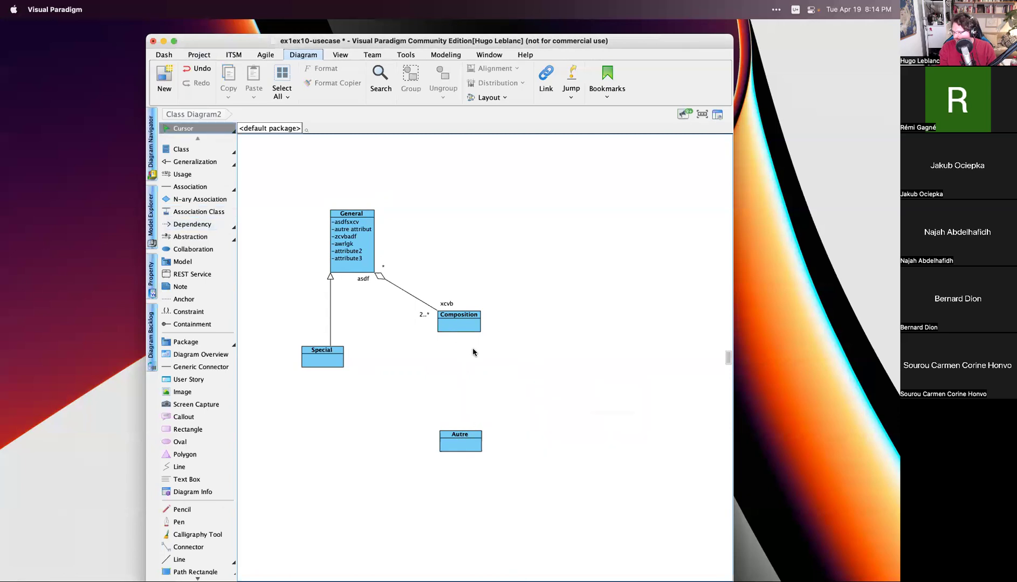
pyautogui.click(198, 213)
pyautogui.moveTo(480, 327); pyautogui.dragTo(516, 261)
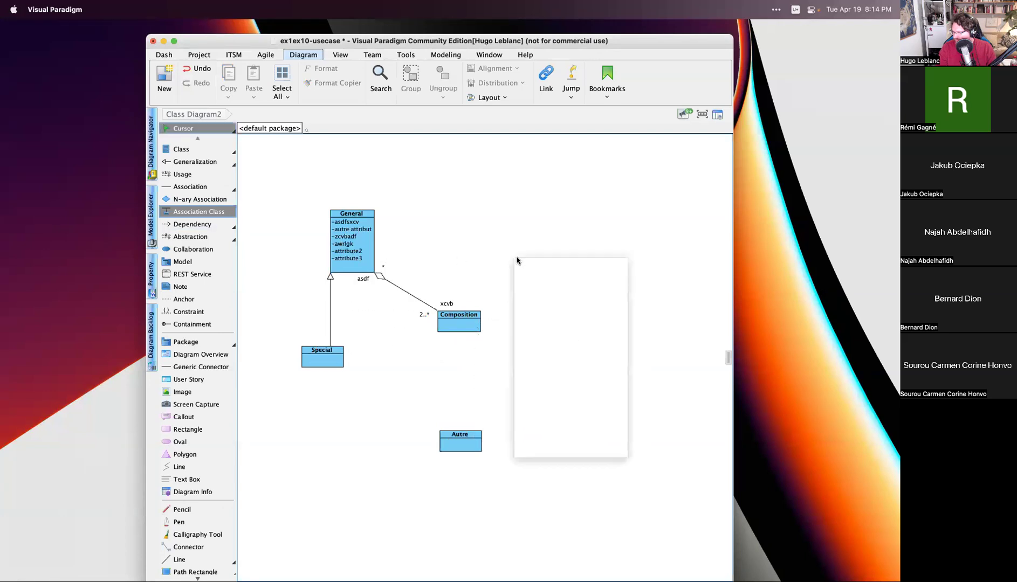
pyautogui.click(471, 385)
# - Add a new class in the empty area between Composition and Autre, offset to their right, keeping its default name
pyautogui.doubleClick(510, 377)
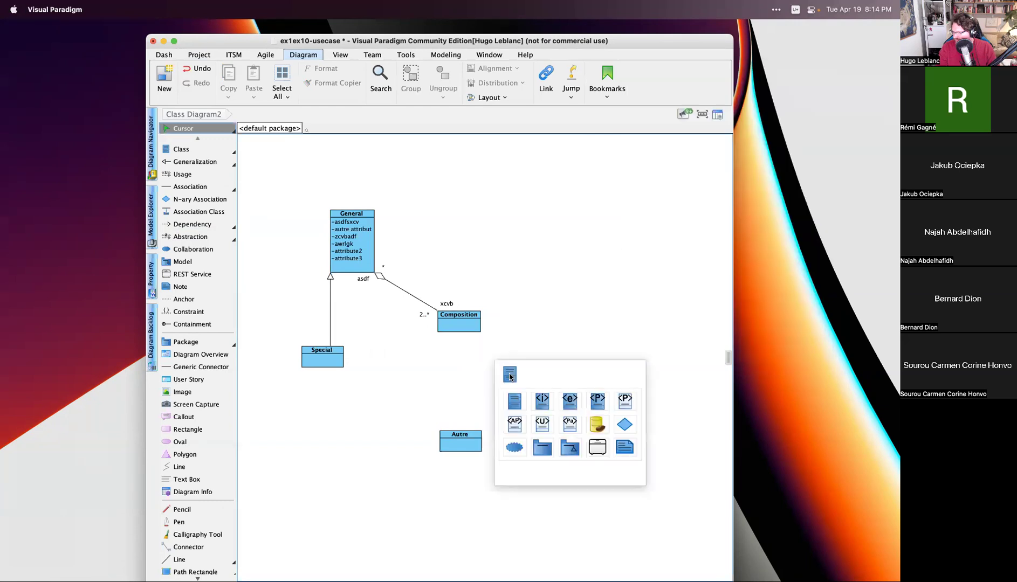
pyautogui.click(513, 402)
pyautogui.click(480, 371)
# - Connect the Composition class to the Autre class with a plain association
pyautogui.click(457, 322)
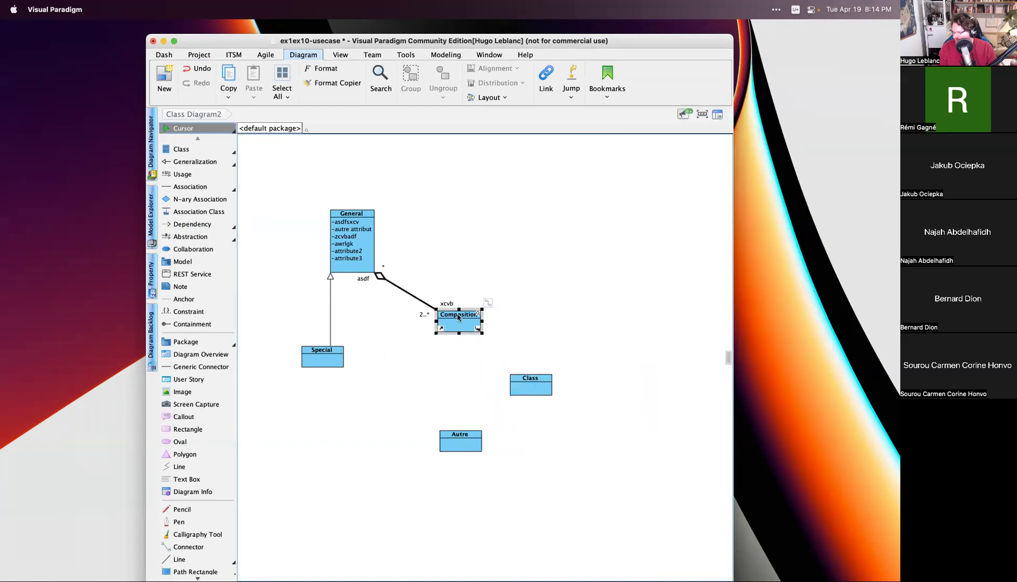
pyautogui.moveTo(482, 311); pyautogui.dragTo(461, 439)
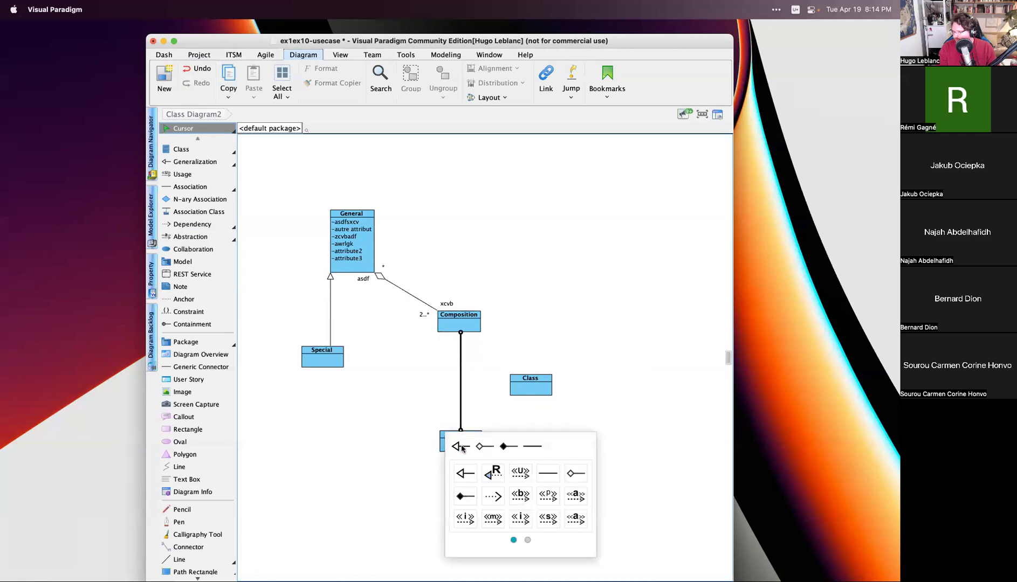
pyautogui.click(534, 449)
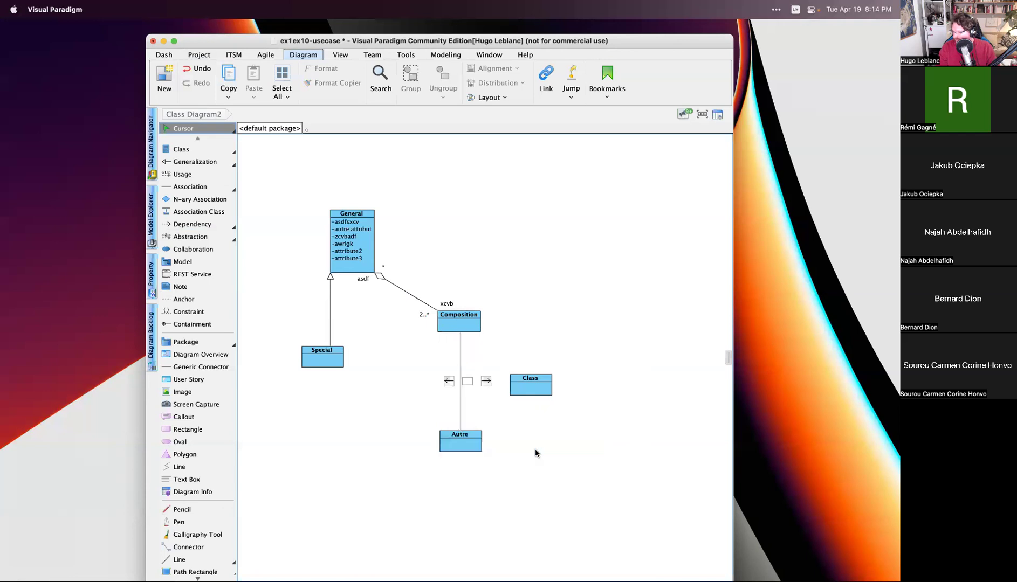
pyautogui.click(198, 211)
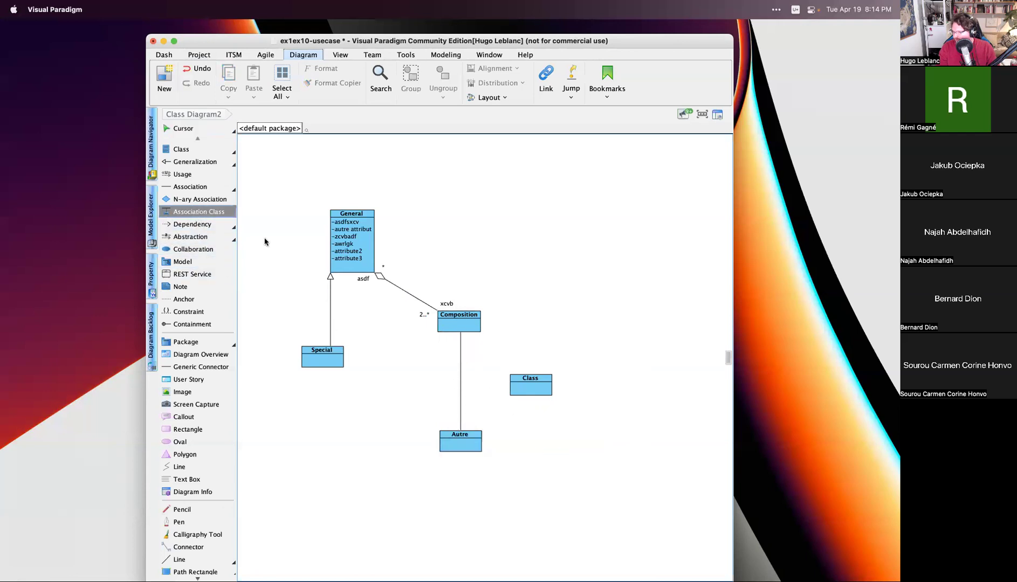
pyautogui.moveTo(534, 390); pyautogui.dragTo(461, 386)
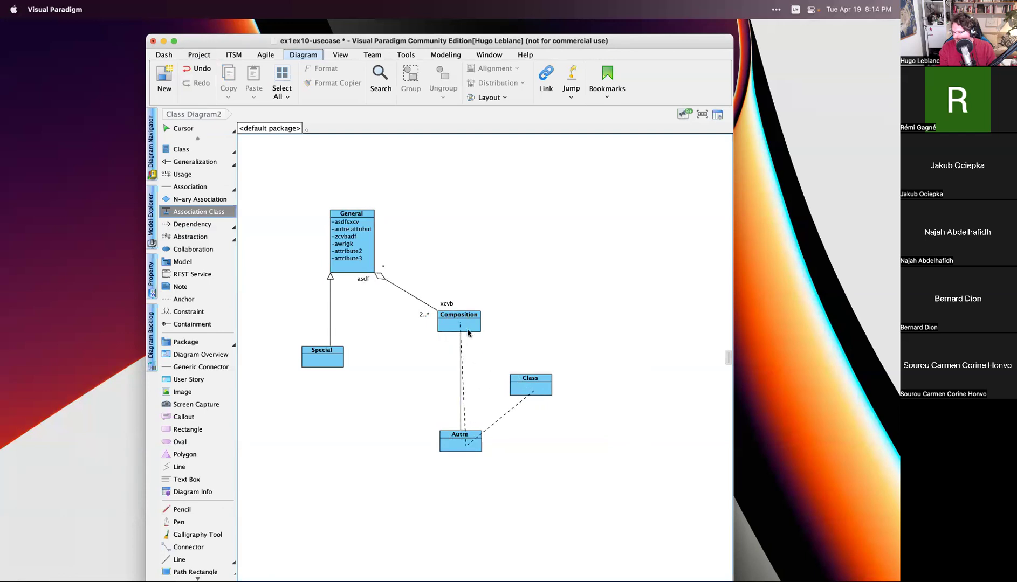
pyautogui.press('Escape')
pyautogui.rightClick(528, 391)
pyautogui.click(528, 393)
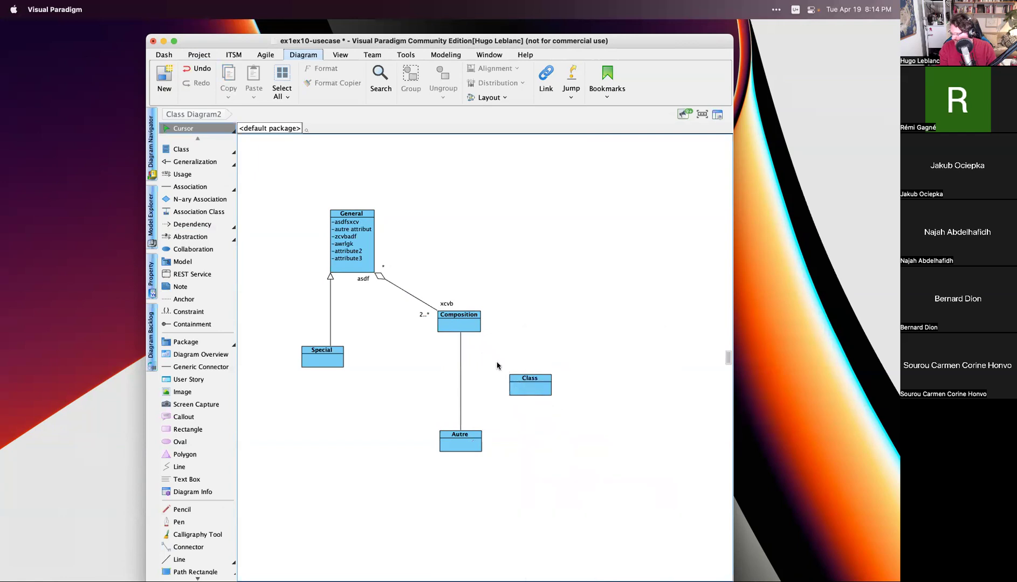
pyautogui.moveTo(559, 366); pyautogui.dragTo(464, 334)
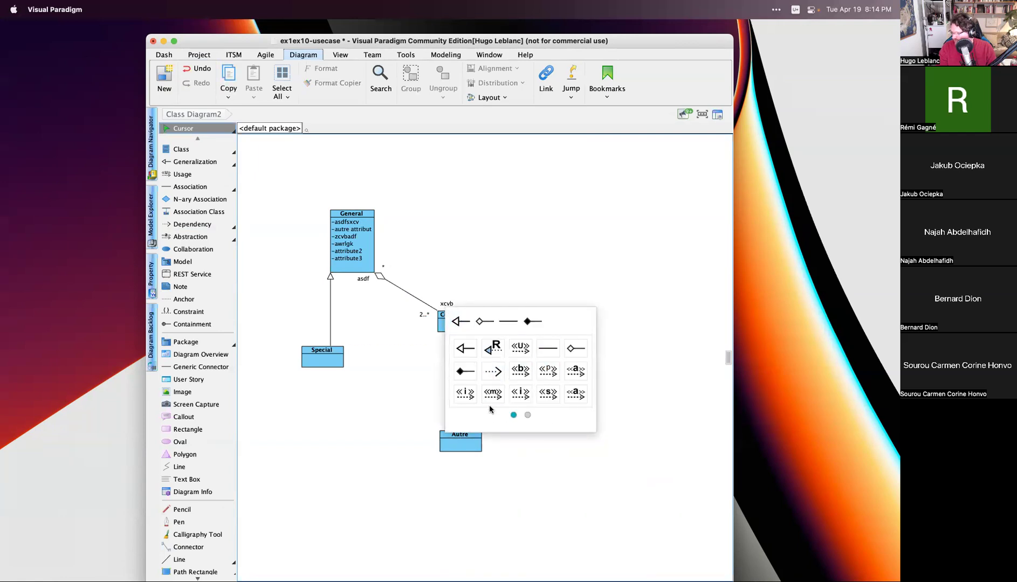
pyautogui.click(527, 416)
pyautogui.hscroll(-2, 533, 399)
pyautogui.rightClick(193, 214)
# - Try an Association Class connector from the Composition–Autre association to the new class, and undo it
pyautogui.click(173, 212)
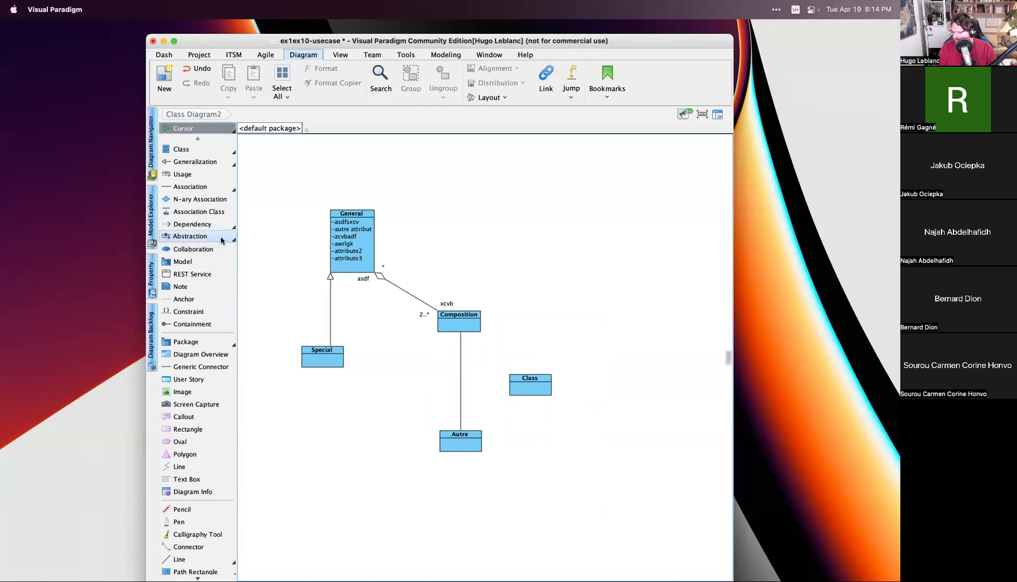
pyautogui.moveTo(460, 383); pyautogui.dragTo(521, 386)
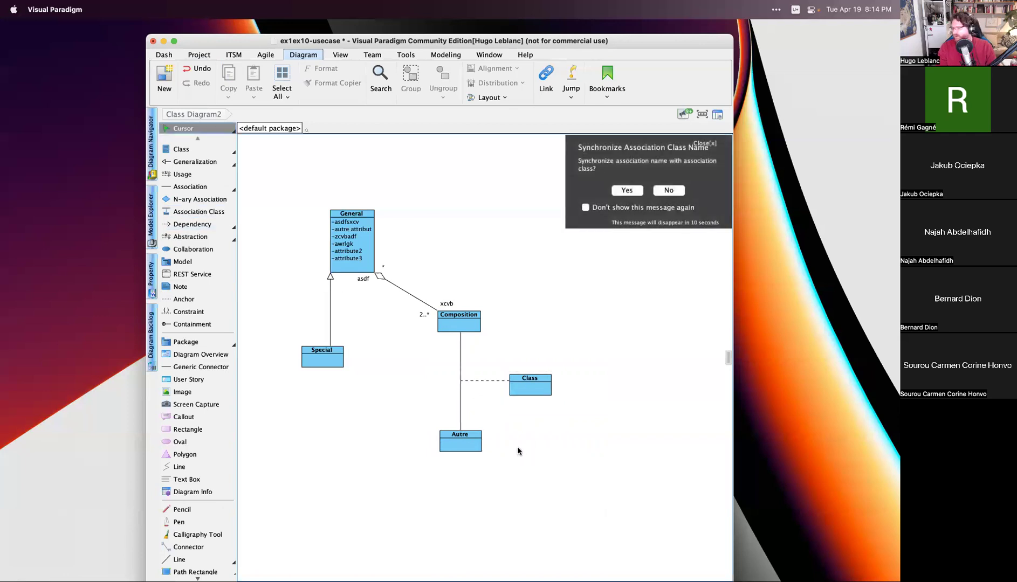
pyautogui.press('F11')
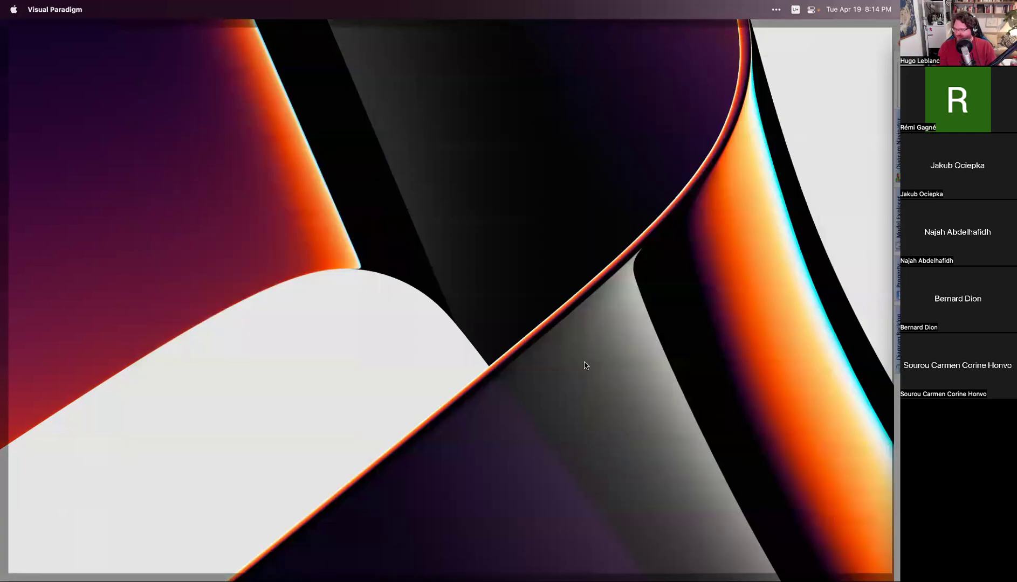
pyautogui.press('F11')
pyautogui.press('super+z')
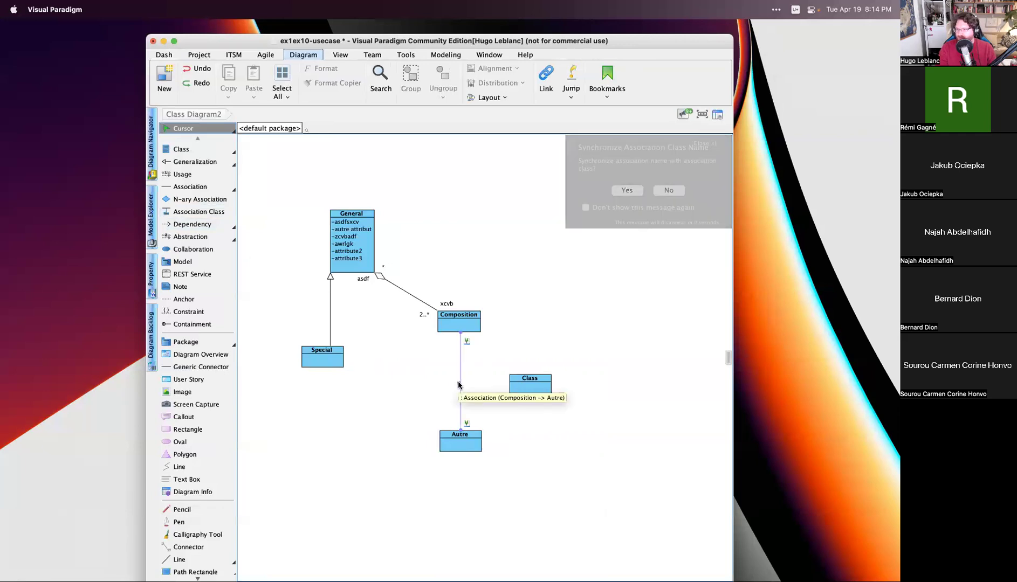
# - Move the new class slightly, link it to the Composition–Autre association as an association class, and undo these changes
pyautogui.moveTo(521, 390); pyautogui.dragTo(509, 385)
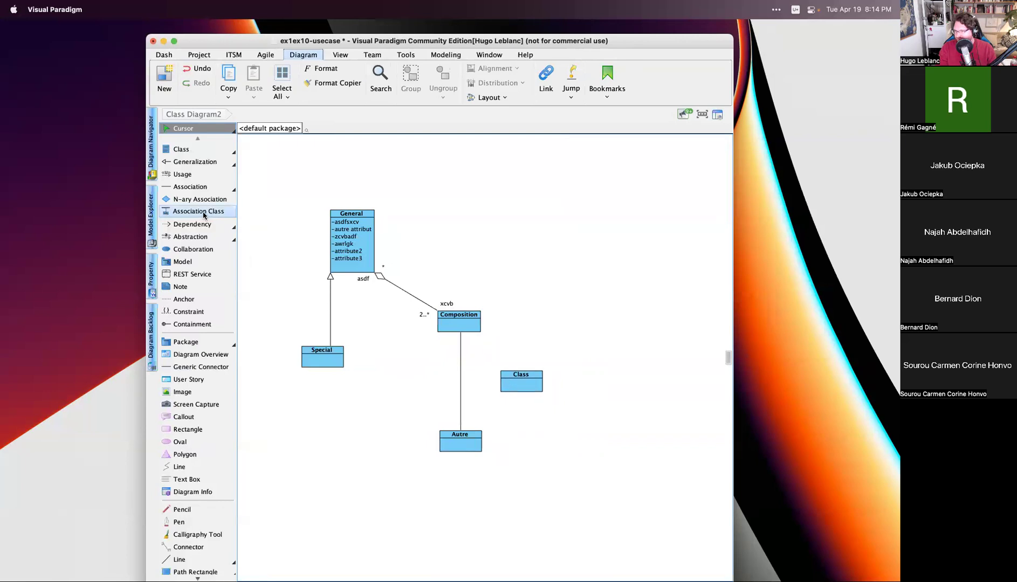
pyautogui.click(185, 213)
pyautogui.moveTo(464, 388); pyautogui.dragTo(524, 380)
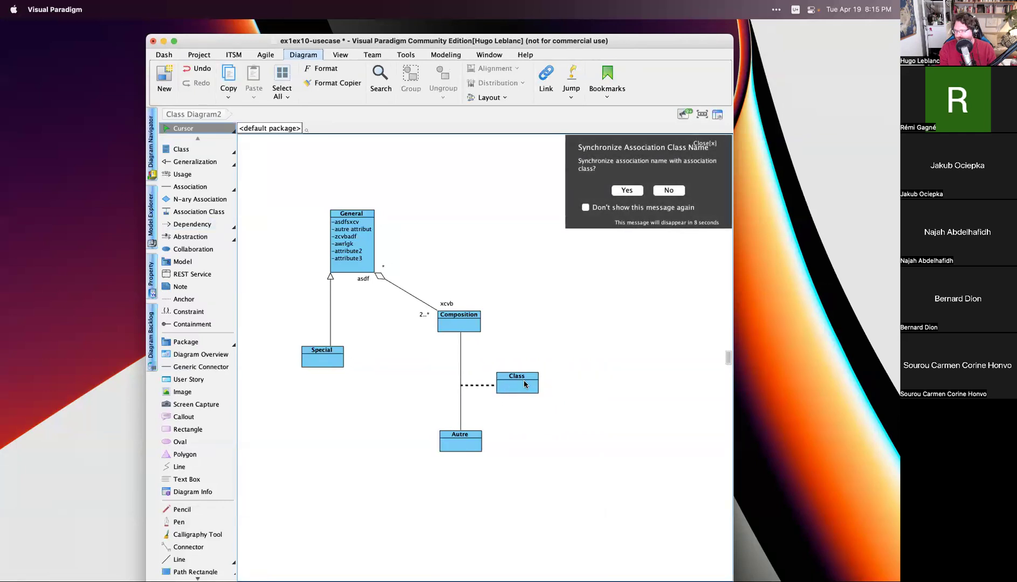
pyautogui.click(523, 432)
pyautogui.press('super+z')
pyautogui.press('super+z')
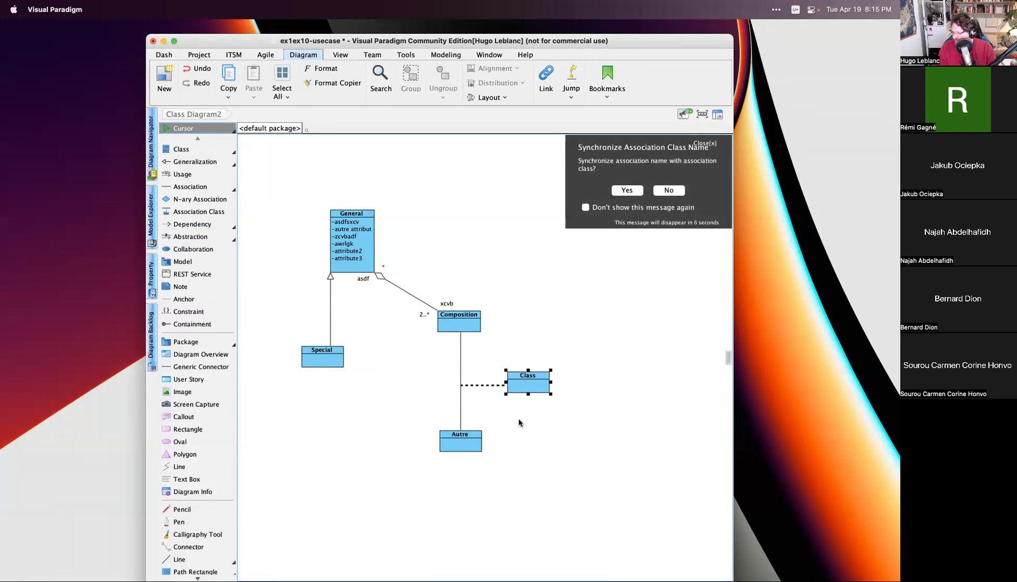
# - Try to draw a connector from the new class onto the Composition–Autre association, and remove the extra class it adds
pyautogui.click(546, 389)
pyautogui.moveTo(559, 367); pyautogui.dragTo(460, 384)
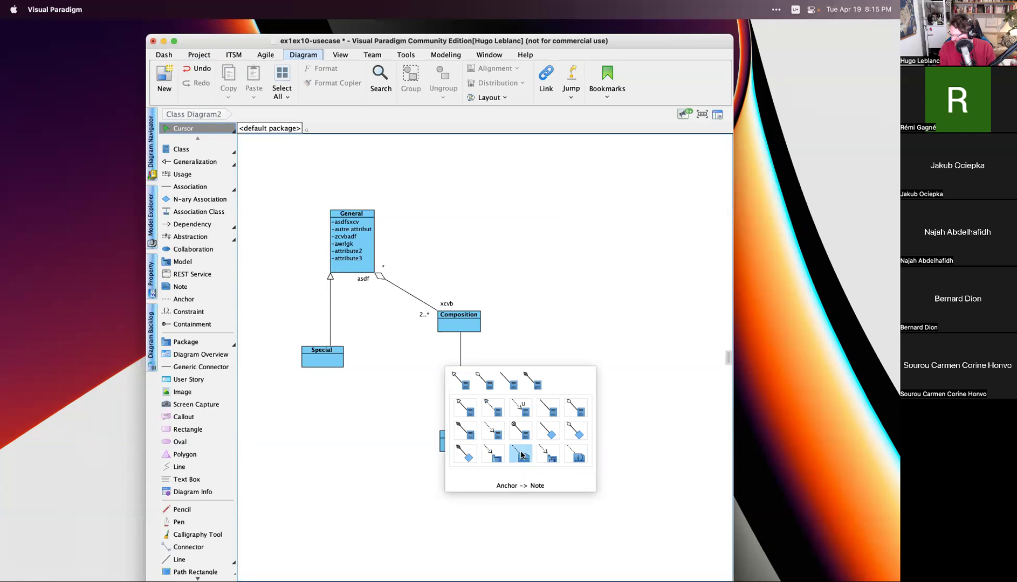
pyautogui.click(507, 383)
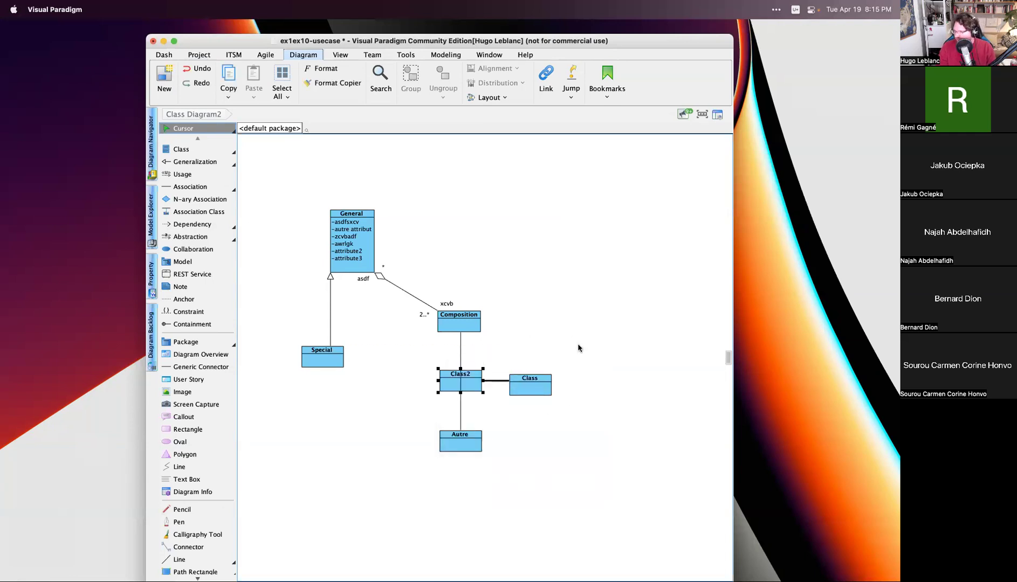
pyautogui.press('Delete')
# - Link the Composition–Autre association to the class beside it with an Association Class connector
pyautogui.click(204, 212)
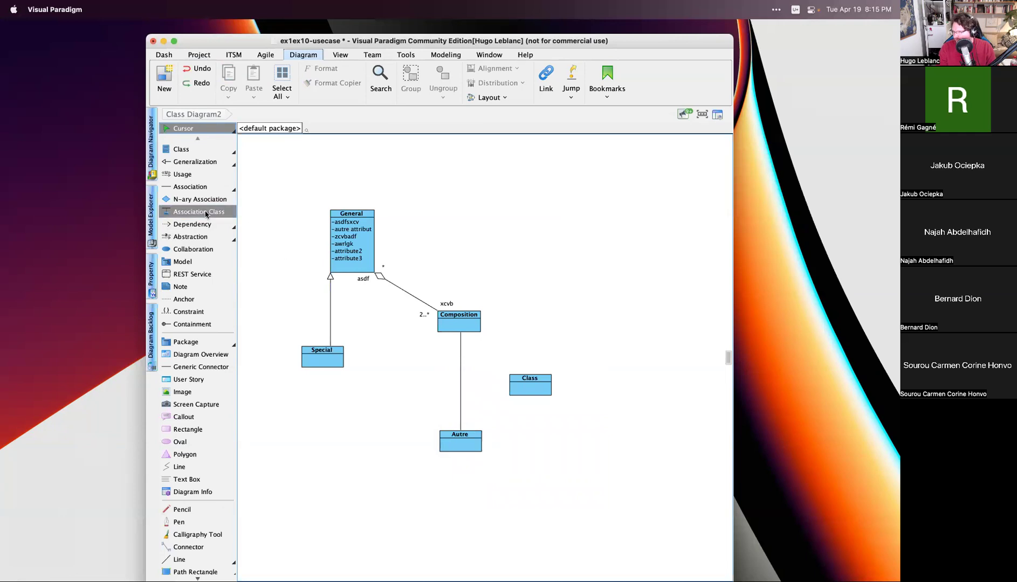
pyautogui.moveTo(461, 385); pyautogui.dragTo(524, 385)
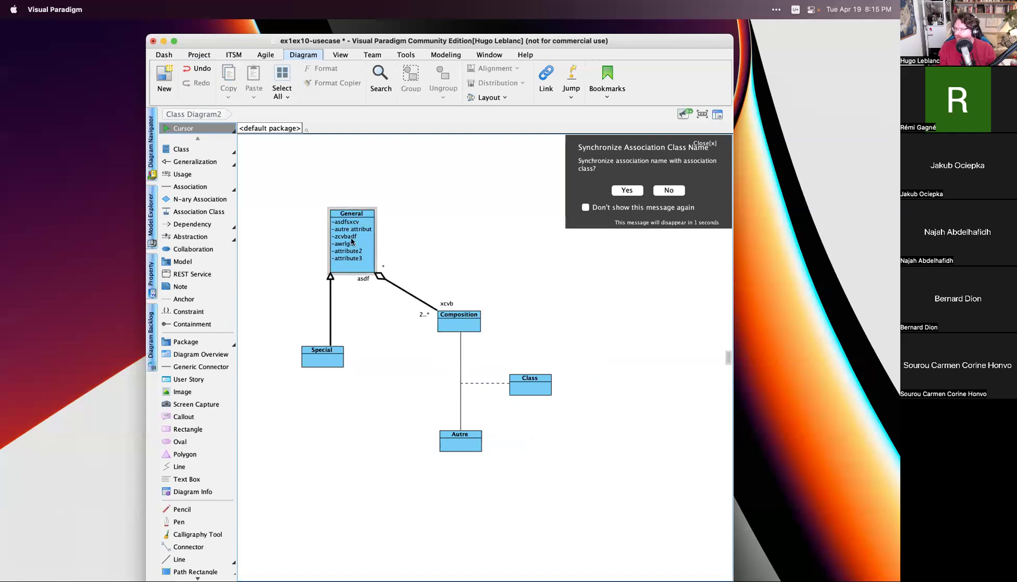
pyautogui.click(393, 287)
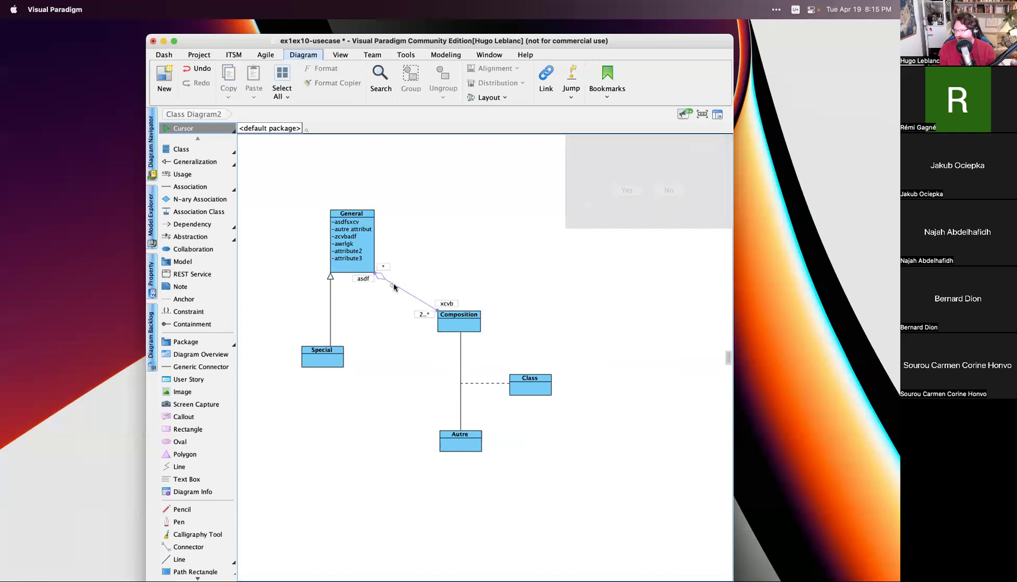
pyautogui.click(392, 331)
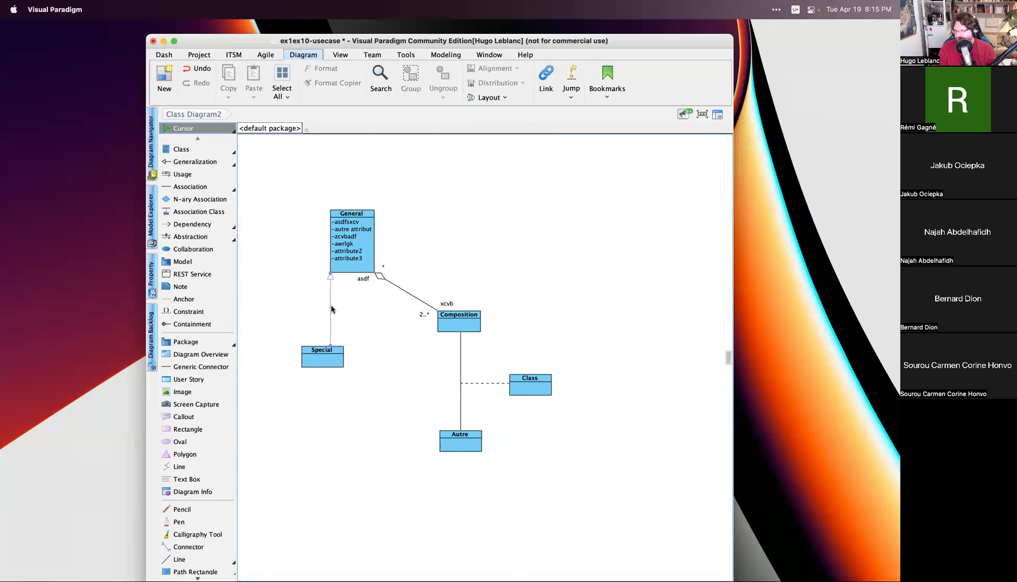
pyautogui.click(461, 377)
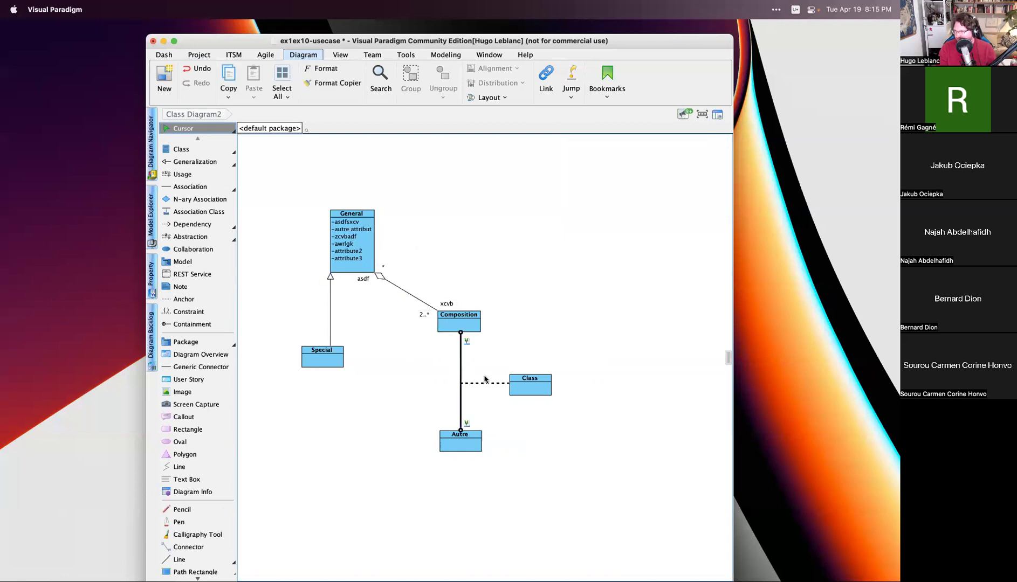
pyautogui.click(498, 426)
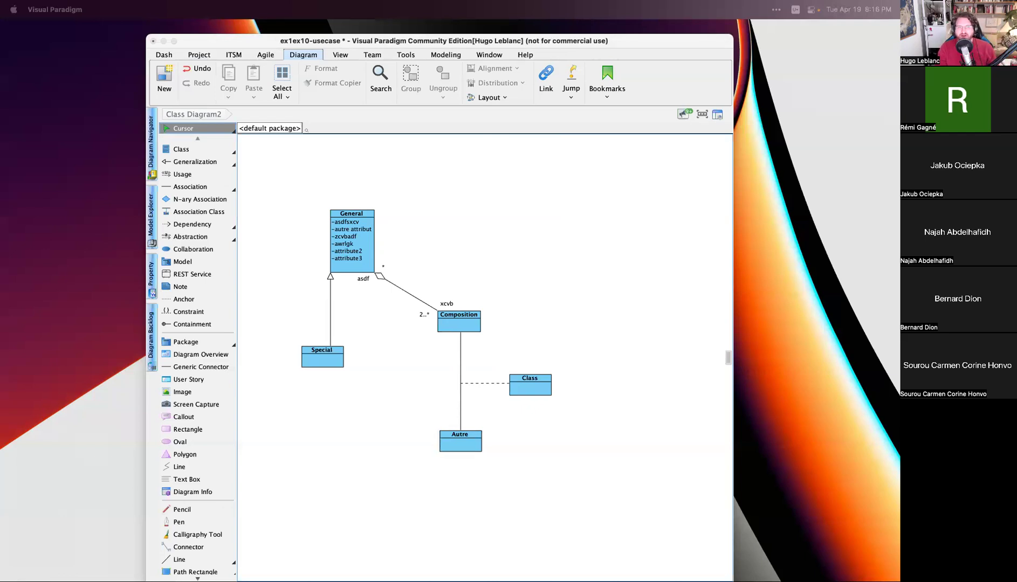
# - Switch to questionsrep.pdf in Preview, look through the class diagram questions from page 1 to page 8, and minimize the document
pyautogui.press('super+Tab')
pyautogui.moveTo(369, 30); pyautogui.dragTo(466, 69)
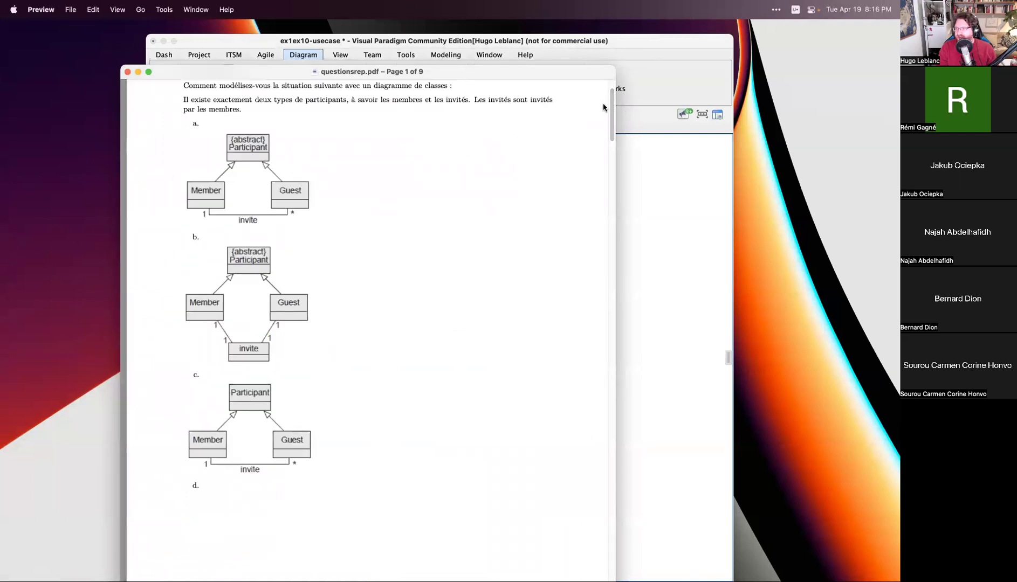
pyautogui.moveTo(611, 110); pyautogui.dragTo(631, 97)
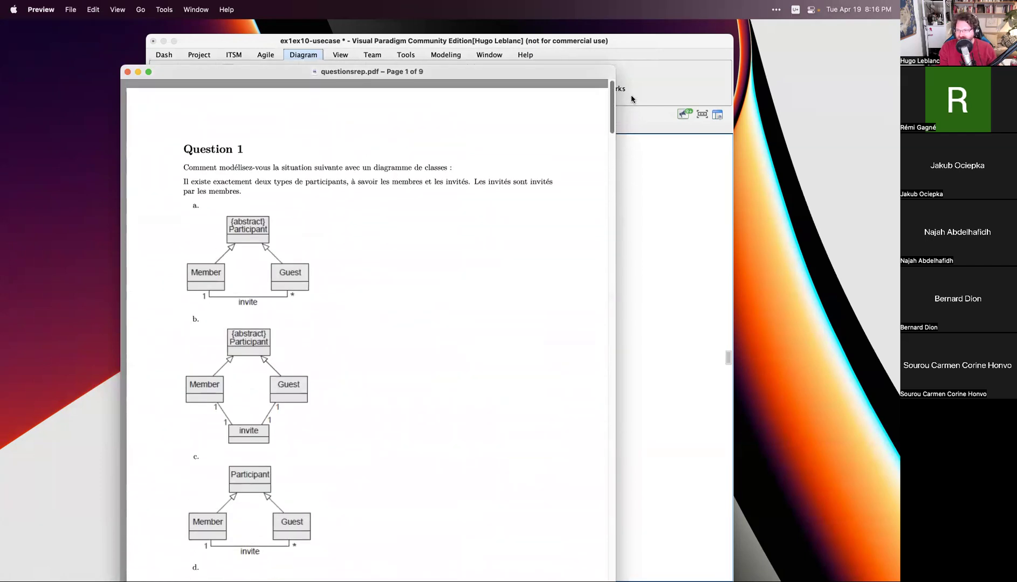
pyautogui.moveTo(631, 91); pyautogui.dragTo(612, 415)
pyautogui.moveTo(612, 420); pyautogui.dragTo(618, 510)
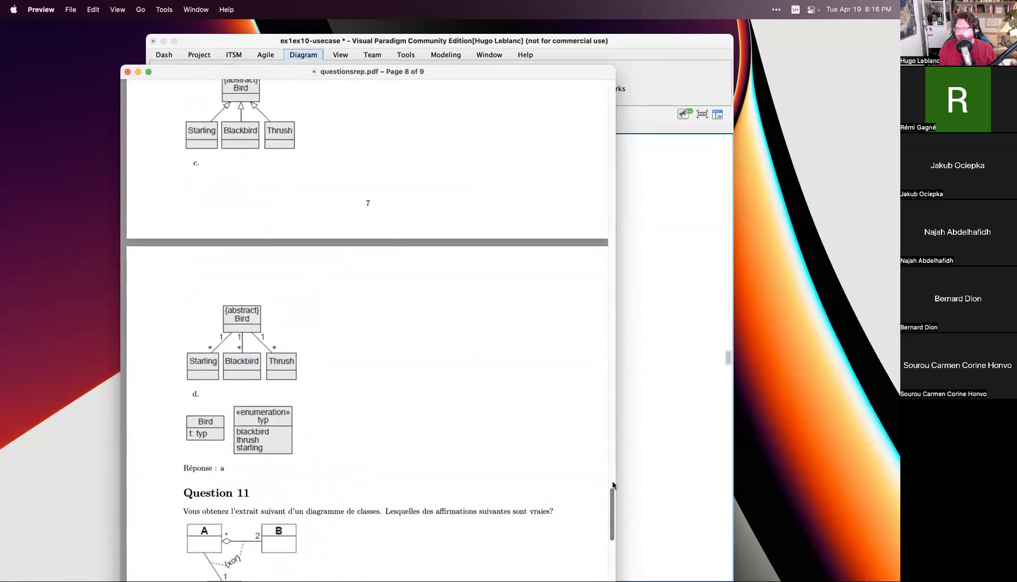
pyautogui.press('super+m')
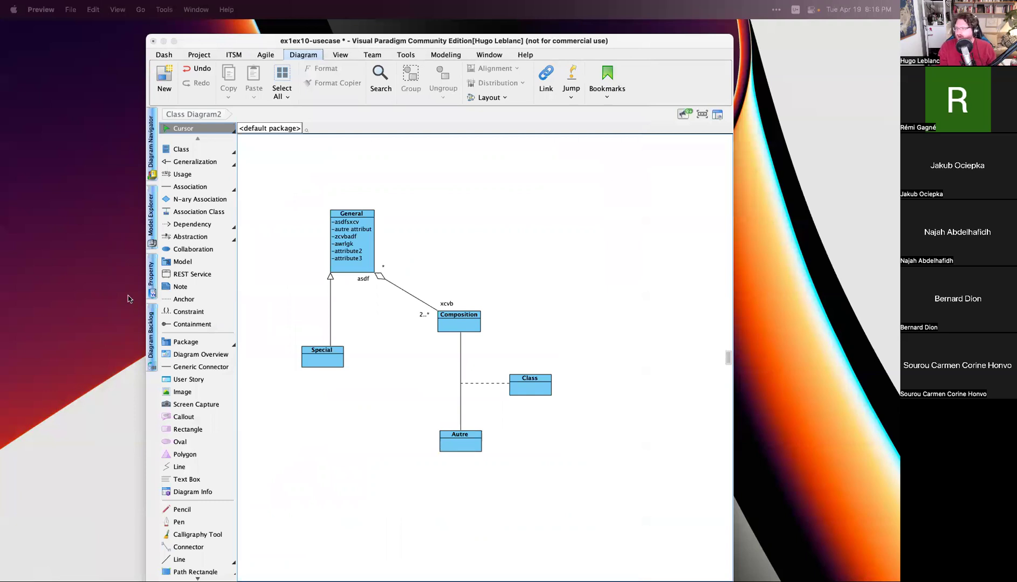
# - Bring up Devoir1.pdf in Preview and review the assignment's instructions, required classes and constraints
pyautogui.doubleClick(421, 42)
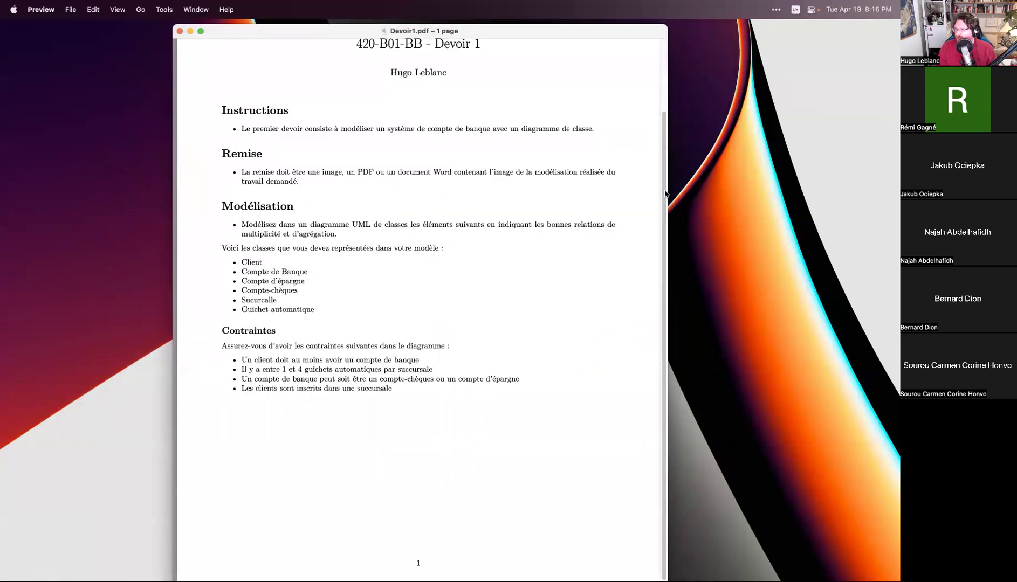
pyautogui.scroll(-5, 640, 202)
pyautogui.scroll(5, 640, 202)
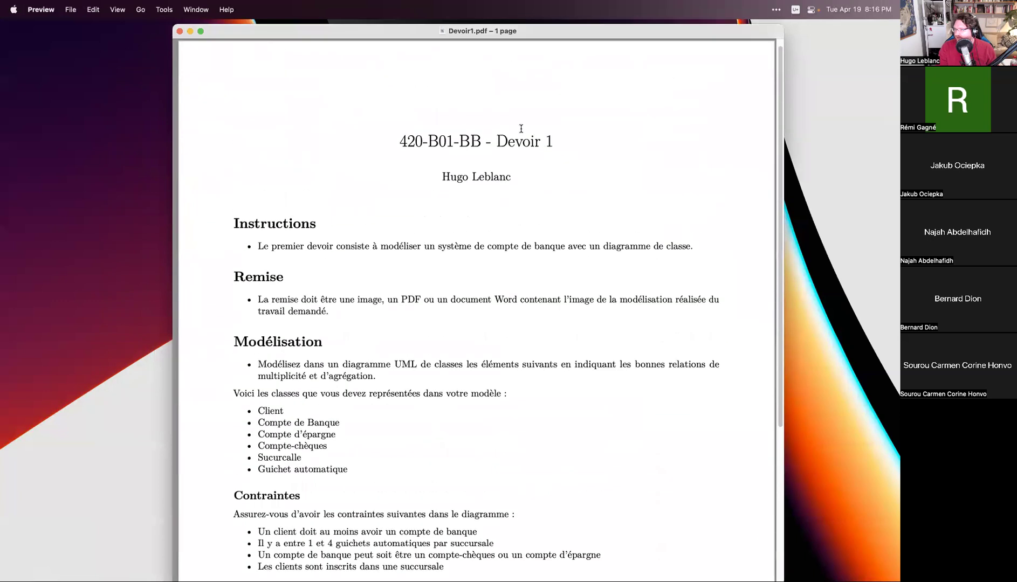
# - Reposition the Devoir1.pdf window and highlight the list of required classes from Client to Guichet automatique while reviewing it
pyautogui.moveTo(379, 24); pyautogui.dragTo(355, 57)
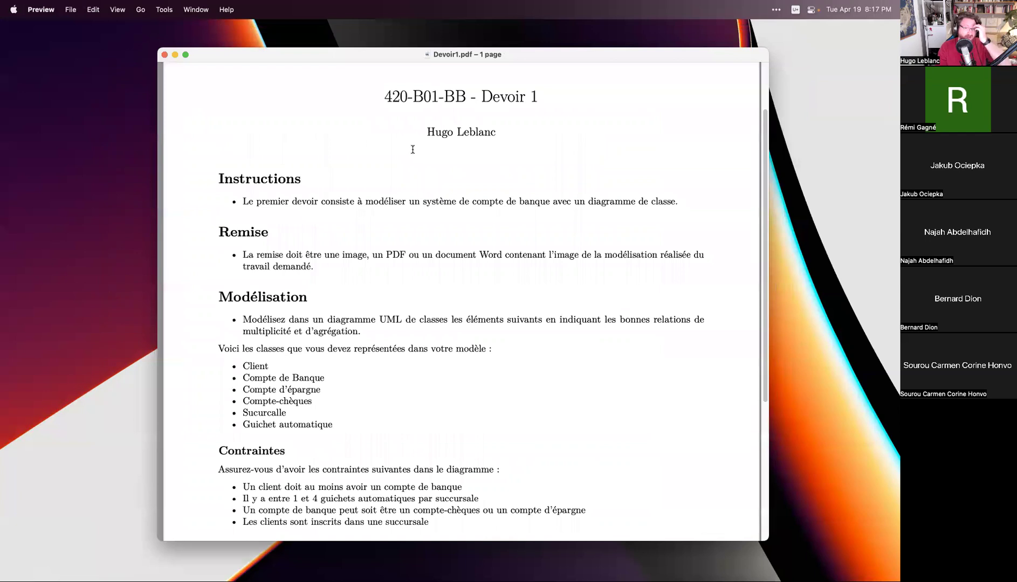
pyautogui.scroll(-3, 412, 151)
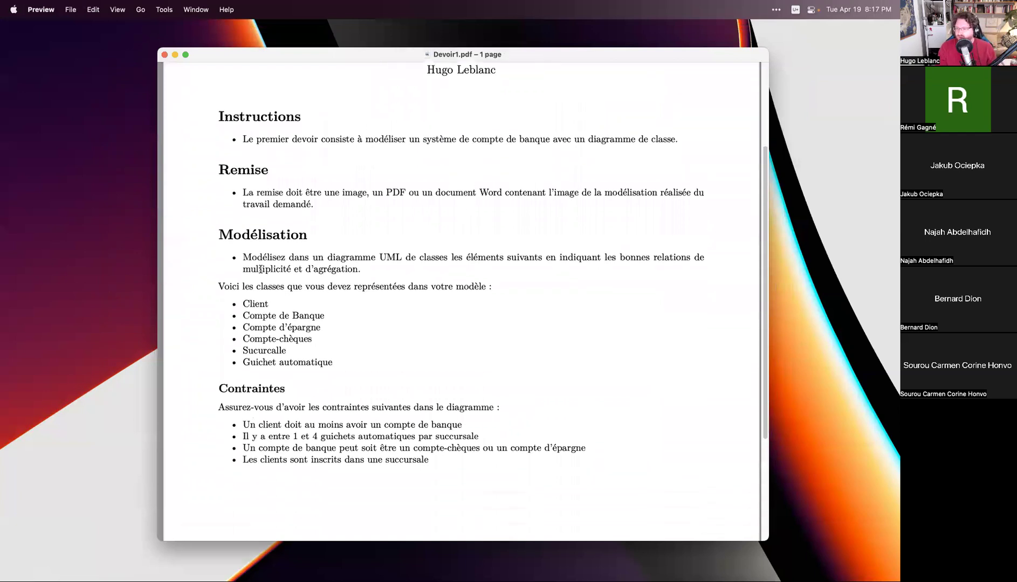
pyautogui.moveTo(215, 283); pyautogui.dragTo(337, 362)
pyautogui.click(349, 368)
pyautogui.moveTo(227, 281); pyautogui.dragTo(365, 370)
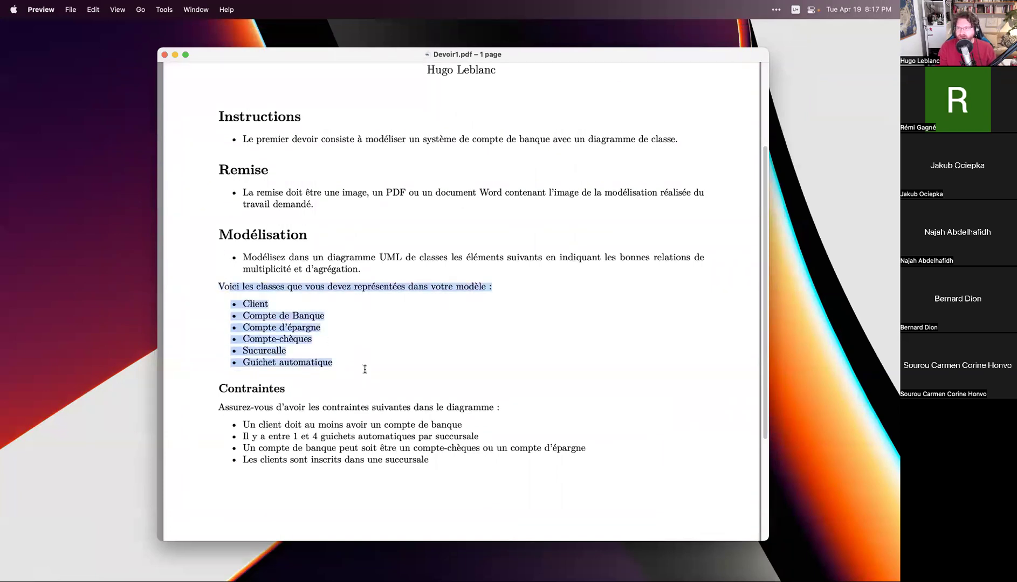
pyautogui.click(364, 369)
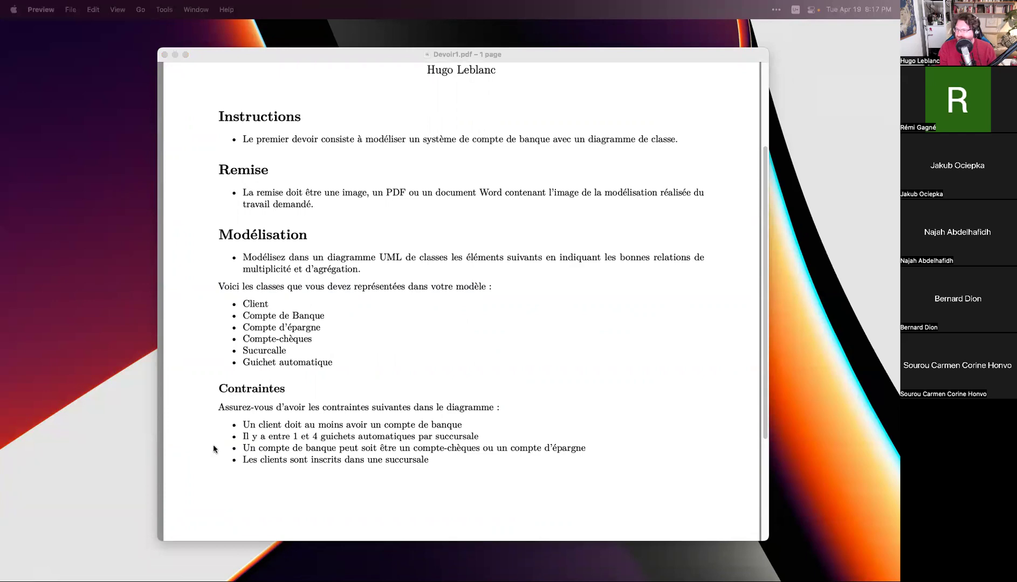
pyautogui.click(403, 335)
pyautogui.moveTo(251, 236); pyautogui.dragTo(374, 354)
pyautogui.click(305, 329)
pyautogui.moveTo(237, 305); pyautogui.dragTo(368, 373)
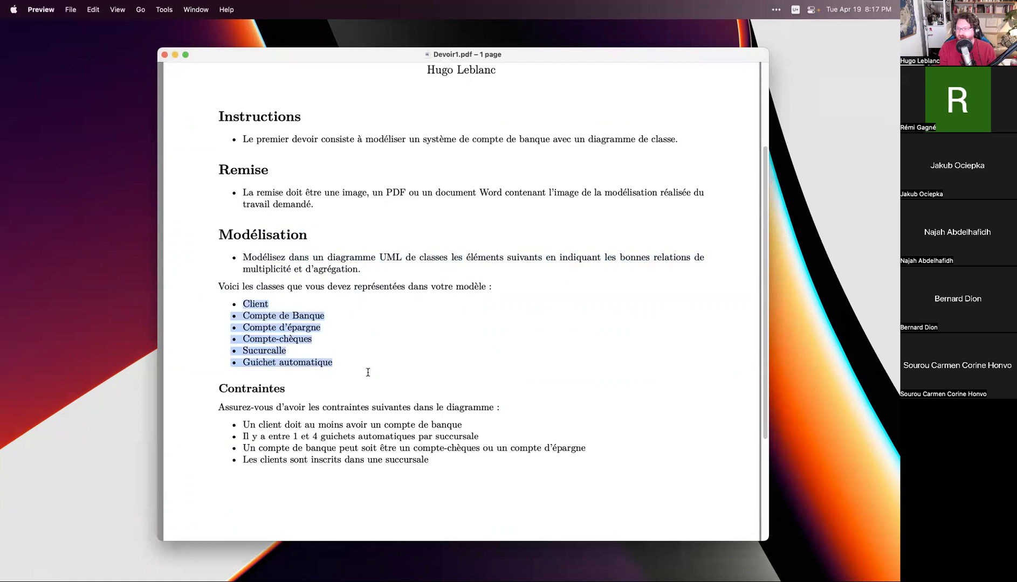
pyautogui.click(367, 372)
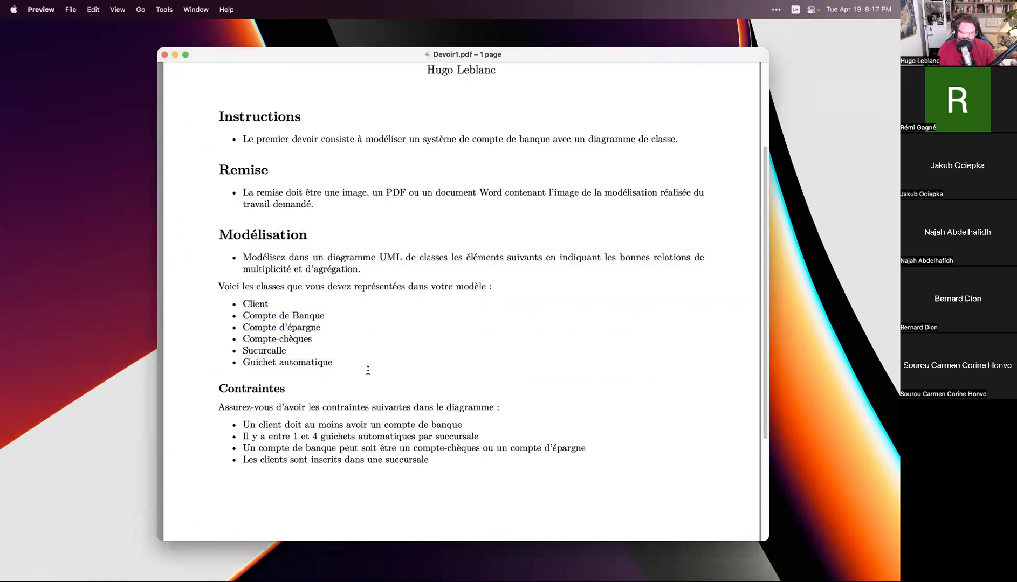
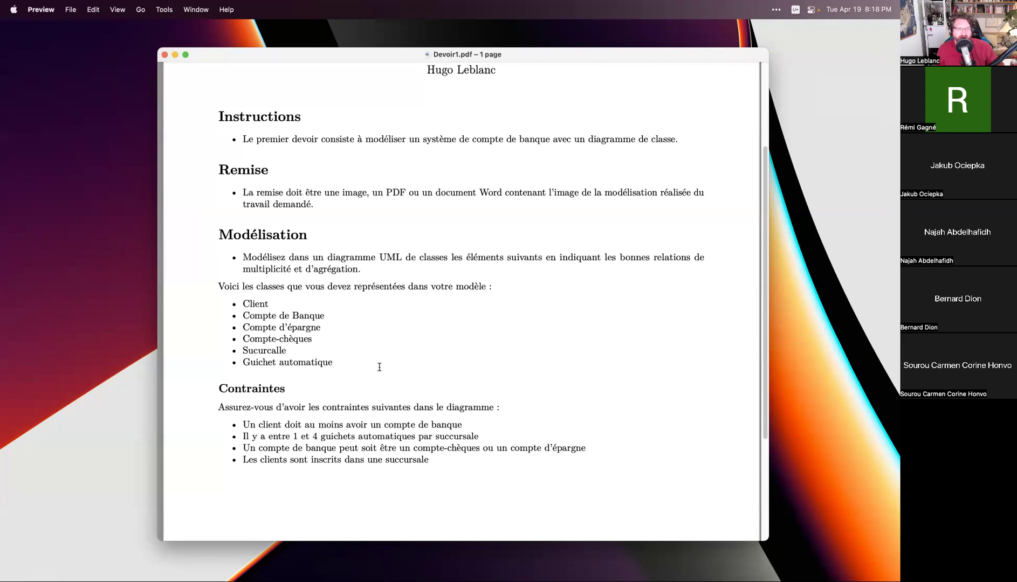
# - Highlight the Remise paragraph on accepted submission formats while reading it, and clear the selection
pyautogui.moveTo(300, 194); pyautogui.dragTo(433, 213)
pyautogui.click(380, 217)
pyautogui.click(387, 200)
pyautogui.click(432, 214)
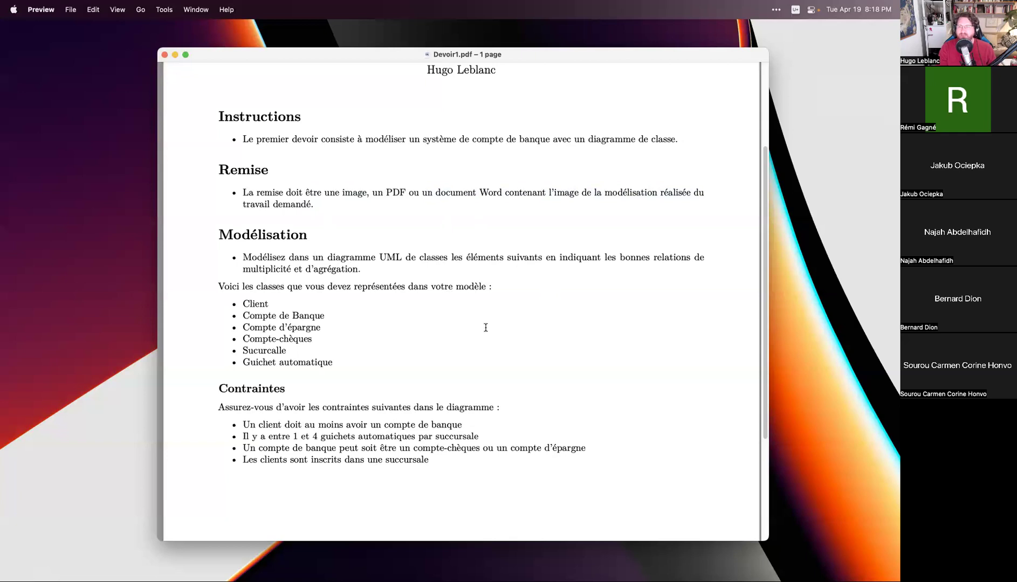
# - Go over the Modélisation instructions, the required class list and the Contraintes section, highlighting each passage while reading
pyautogui.moveTo(277, 286); pyautogui.dragTo(405, 364)
pyautogui.moveTo(320, 270); pyautogui.dragTo(385, 365)
pyautogui.moveTo(351, 258); pyautogui.dragTo(386, 357)
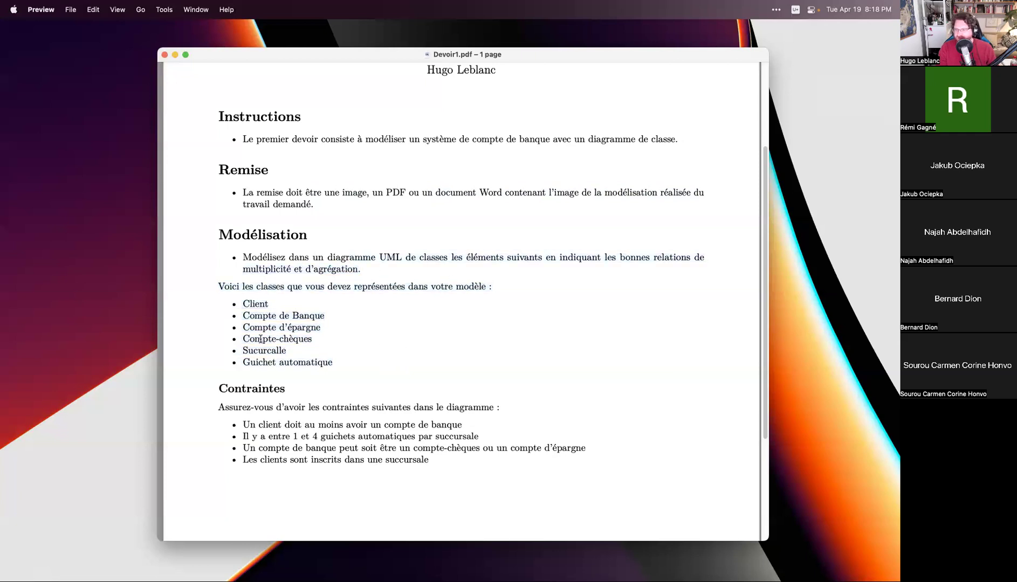
pyautogui.tripleClick(373, 367)
pyautogui.click(378, 370)
pyautogui.moveTo(235, 392); pyautogui.dragTo(439, 464)
pyautogui.click(438, 465)
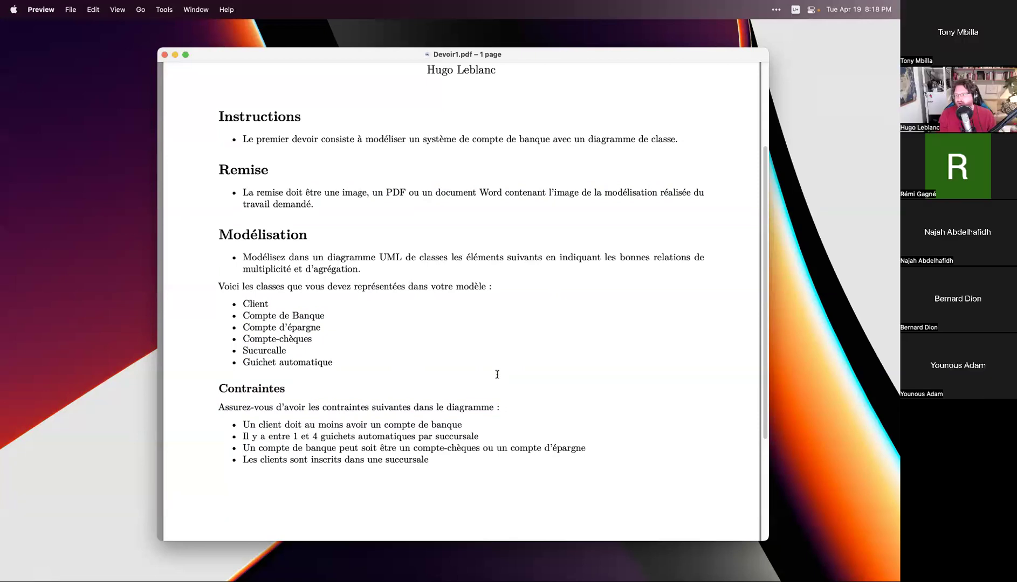
# - Reread the assignment from its title to the constraints, highlighting the text from Remise through the class list
pyautogui.scroll(2, 497, 375)
pyautogui.scroll(-1, 509, 388)
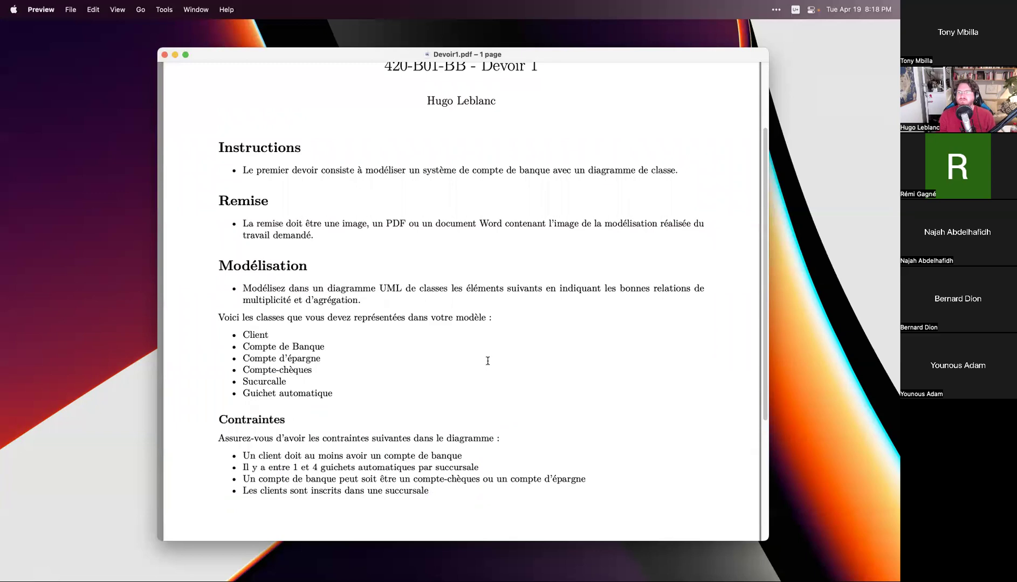
pyautogui.scroll(2, 493, 360)
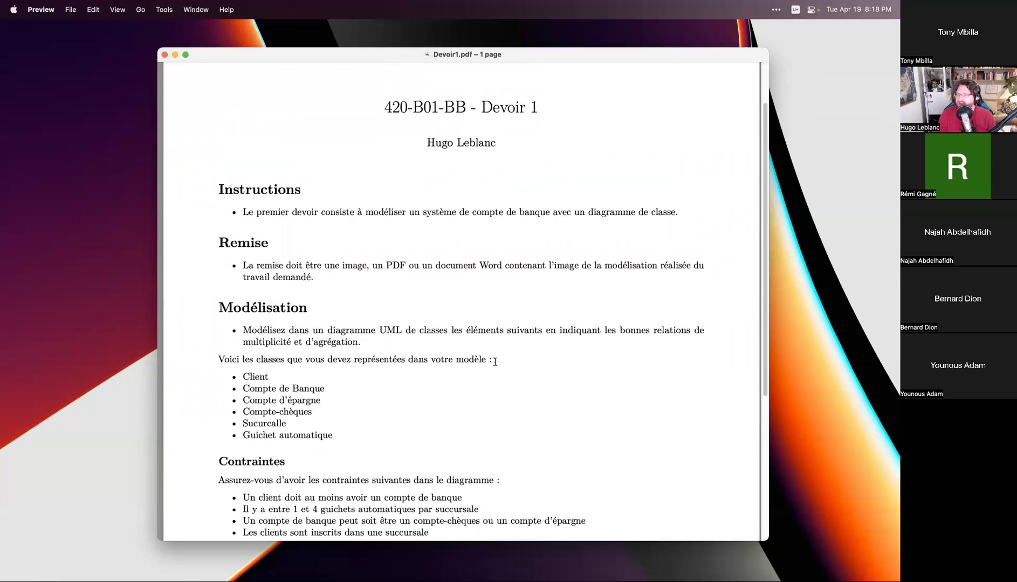
pyautogui.scroll(-1, 517, 370)
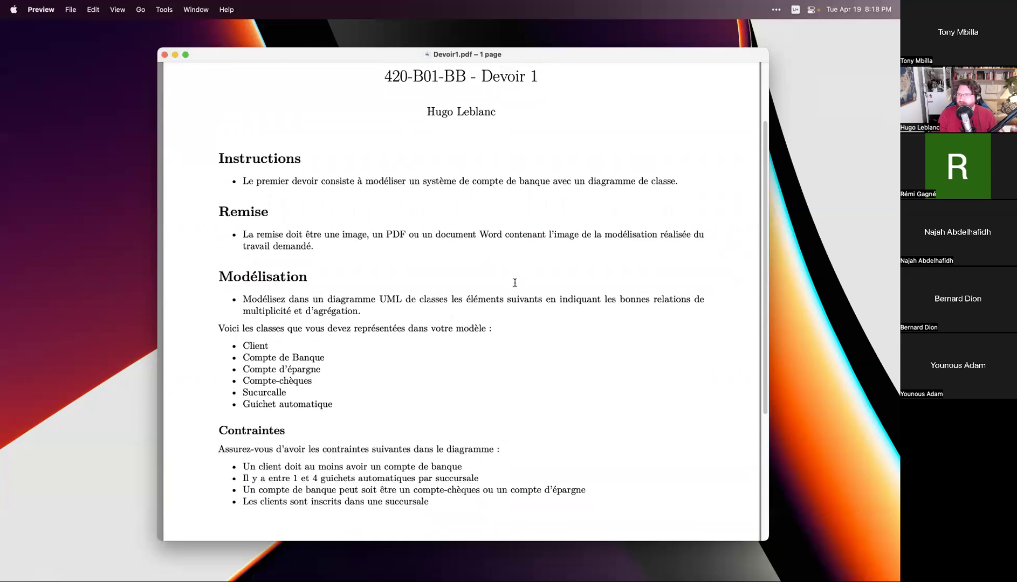
pyautogui.moveTo(371, 205); pyautogui.dragTo(525, 376)
pyautogui.click(525, 377)
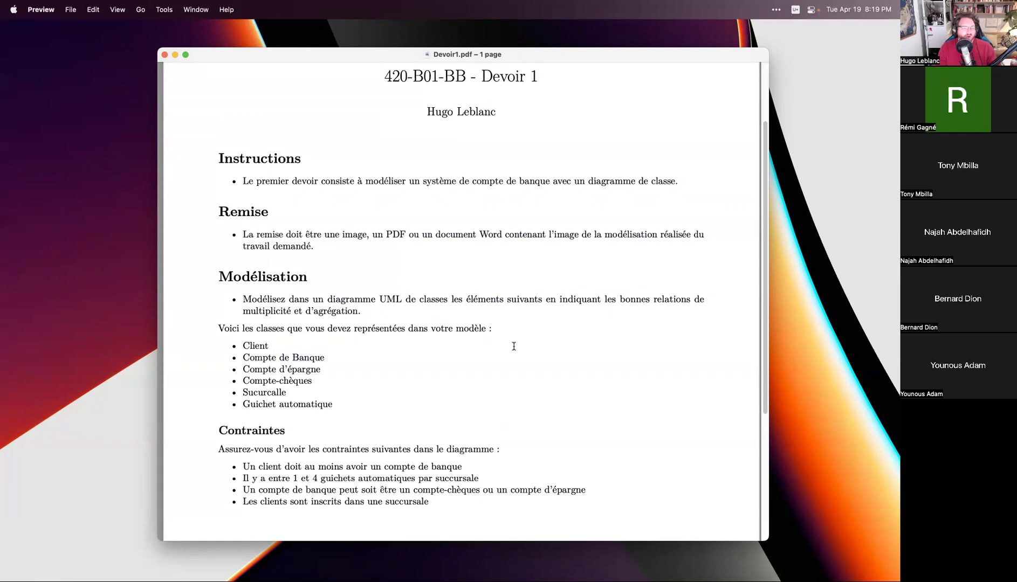
pyautogui.scroll(-3, 514, 346)
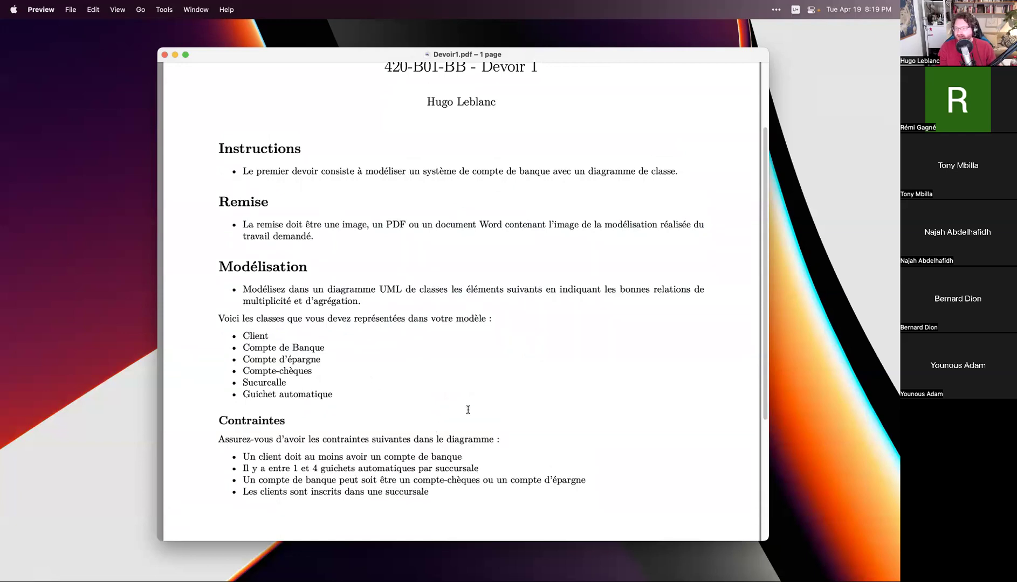
# - Close Devoir1.pdf and return to Question 1 on page 1 of questionsrep.pdf
pyautogui.click(165, 54)
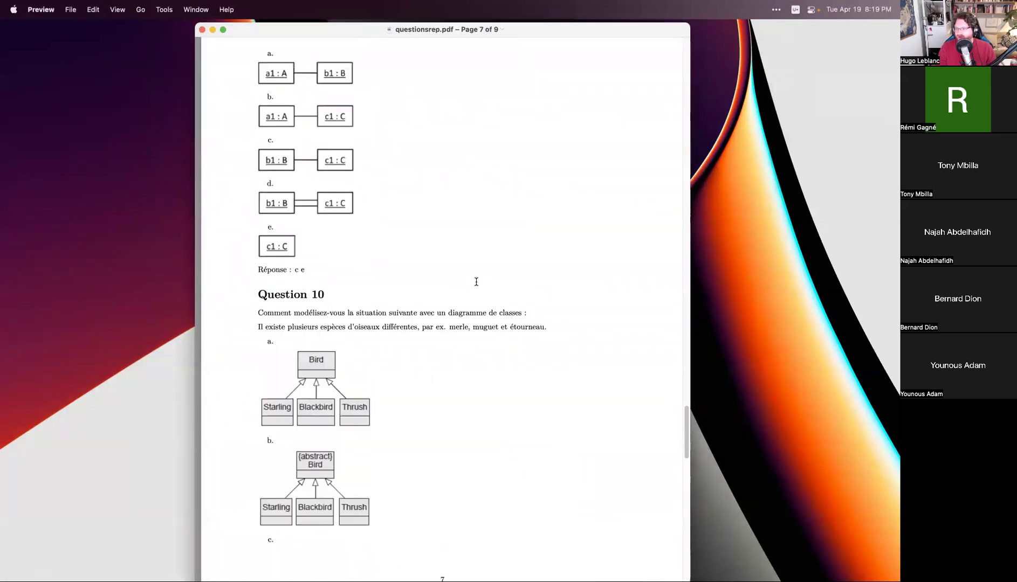
pyautogui.scroll(3, 476, 280)
pyautogui.moveTo(689, 422); pyautogui.dragTo(627, 53)
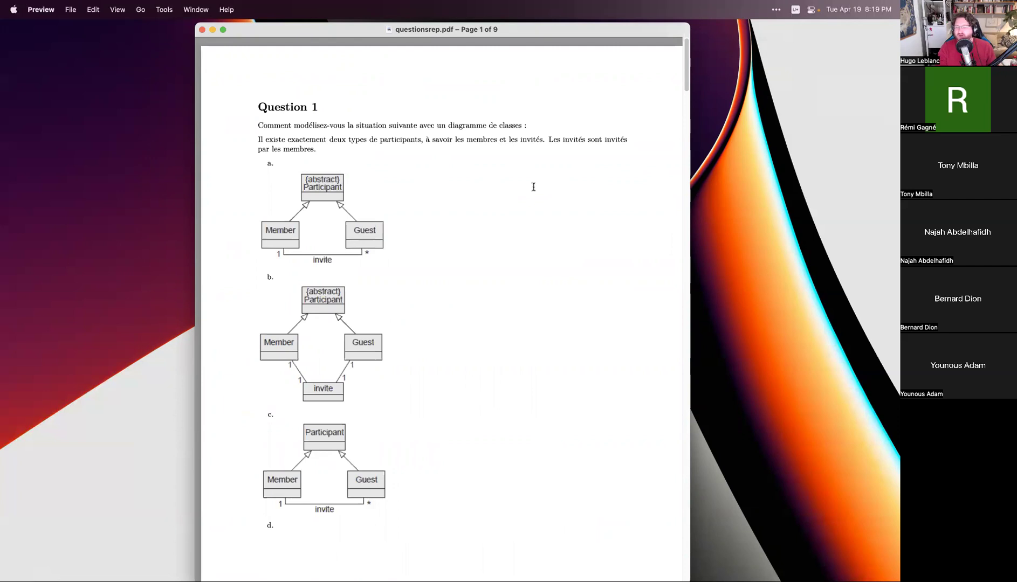
# - View the start of Question 1 and move the questionsrep.pdf window off the visible screen
pyautogui.moveTo(538, 27); pyautogui.dragTo(523, 72)
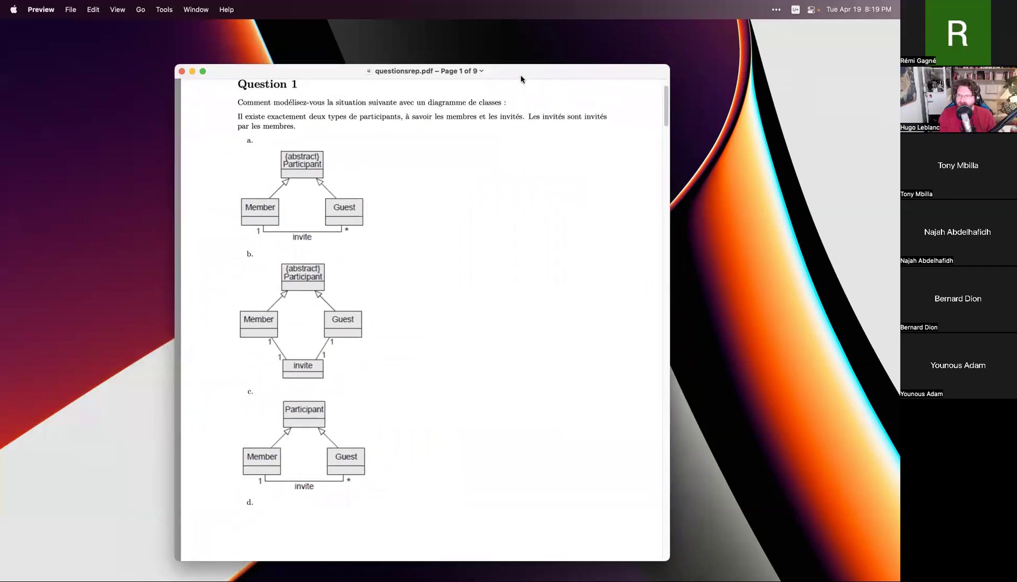
pyautogui.scroll(3, 507, 165)
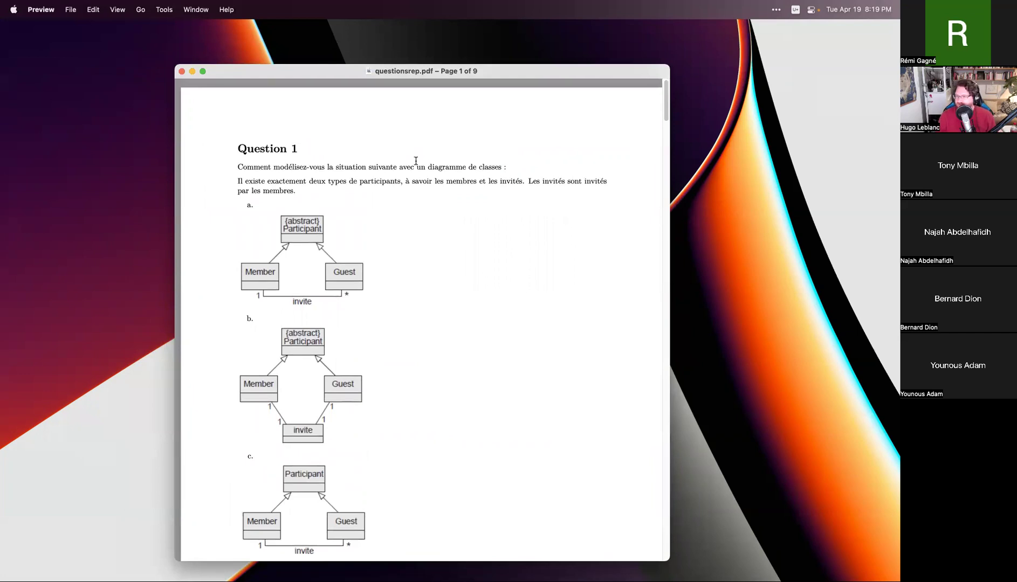
pyautogui.moveTo(515, 74); pyautogui.dragTo(0, 108)
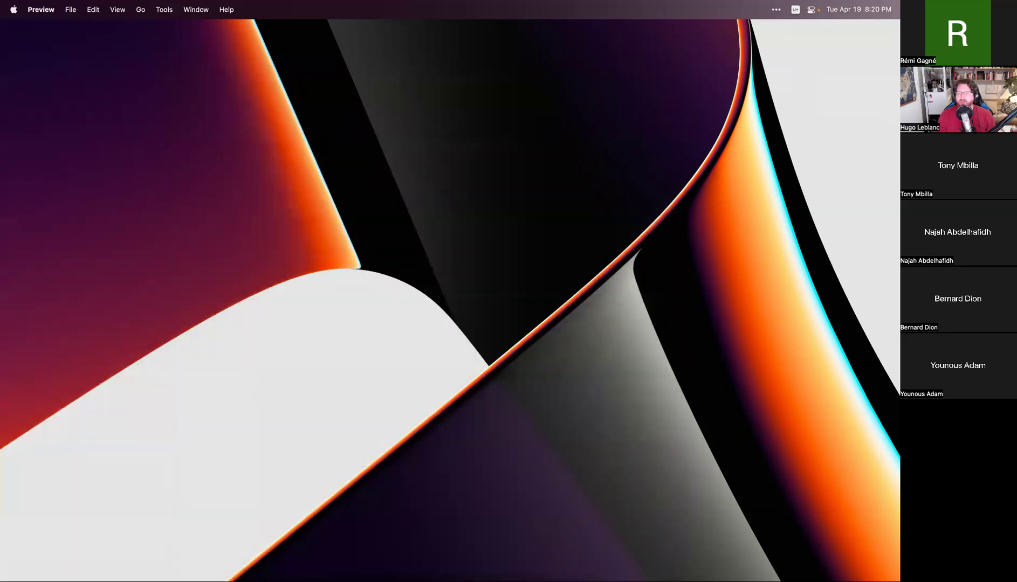